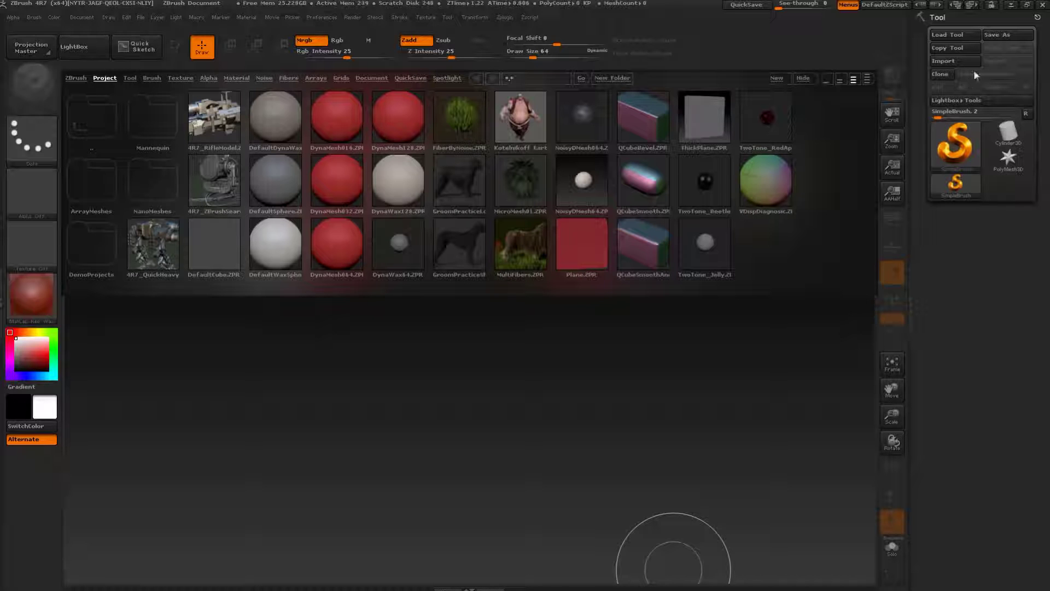
Step: Switch to 3ds Max and maximize the perspective viewport
{"action": "left_click", "coordinate": [1012, 4]}
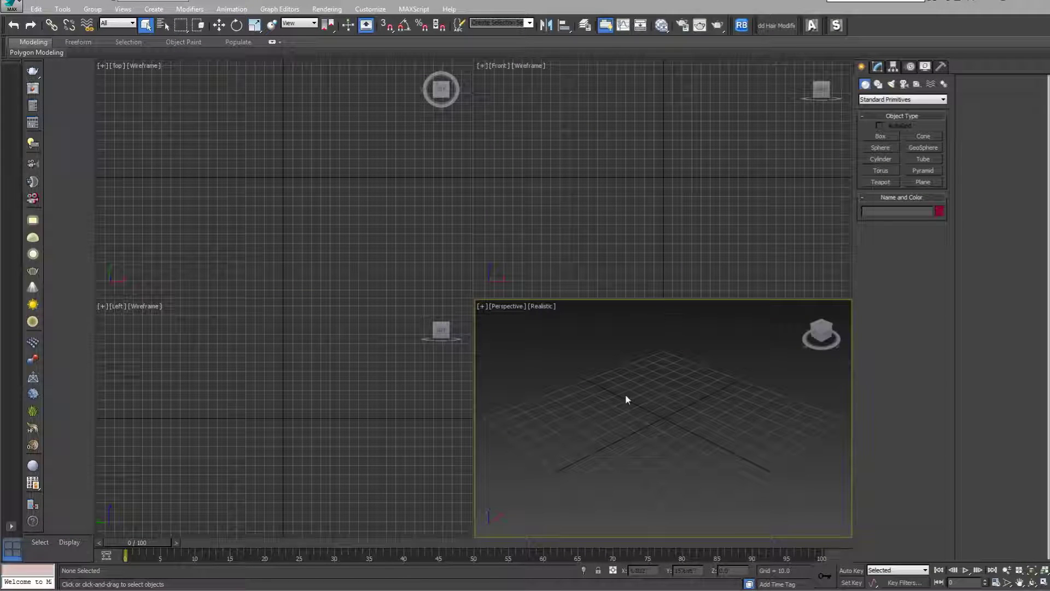
{"action": "key", "text": "alt+w"}
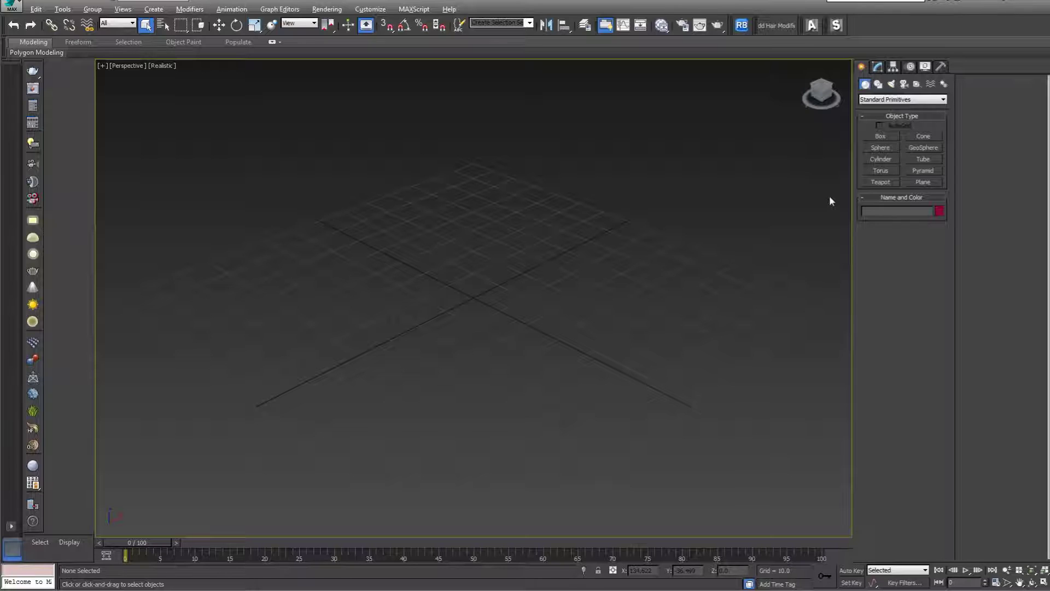
Step: Set the system unit scale to centimeters and the display units to metric centimeters
{"action": "left_click", "coordinate": [371, 11]}
{"action": "left_click", "coordinate": [394, 154]}
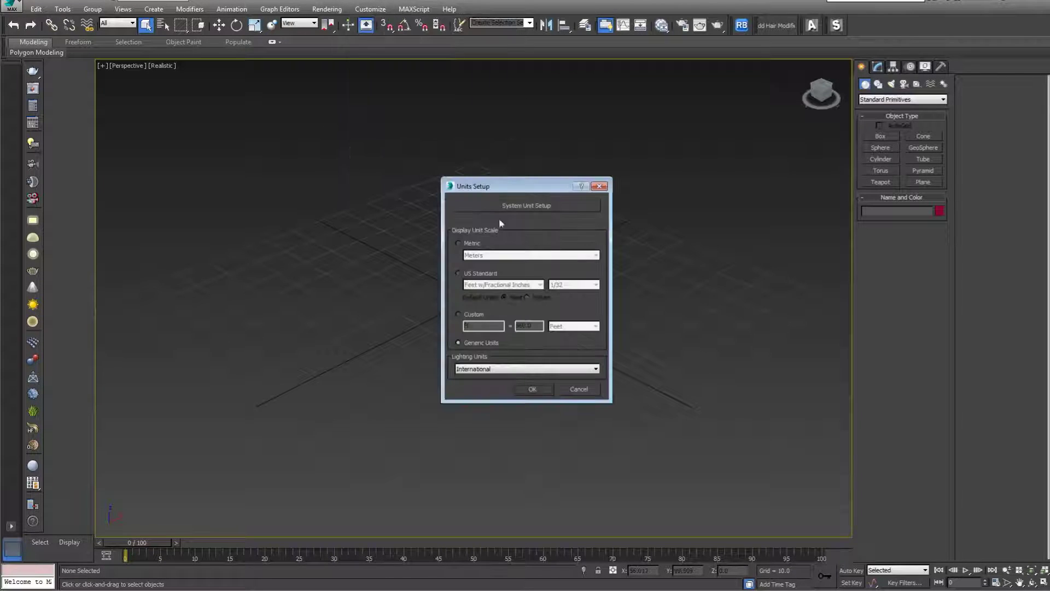
{"action": "left_click", "coordinate": [529, 206]}
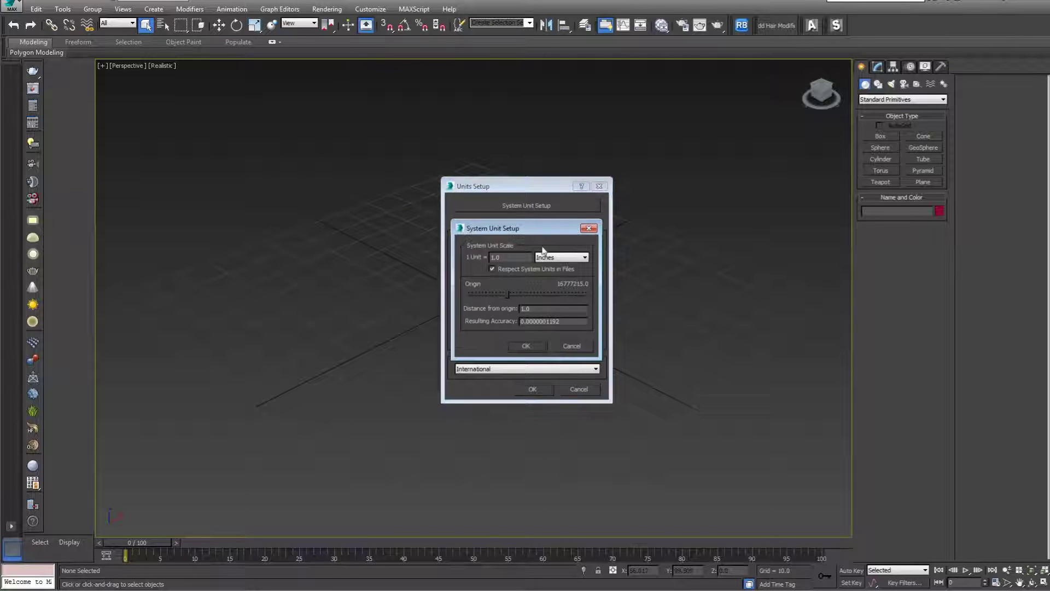
{"action": "left_click", "coordinate": [558, 257]}
{"action": "left_click", "coordinate": [552, 296]}
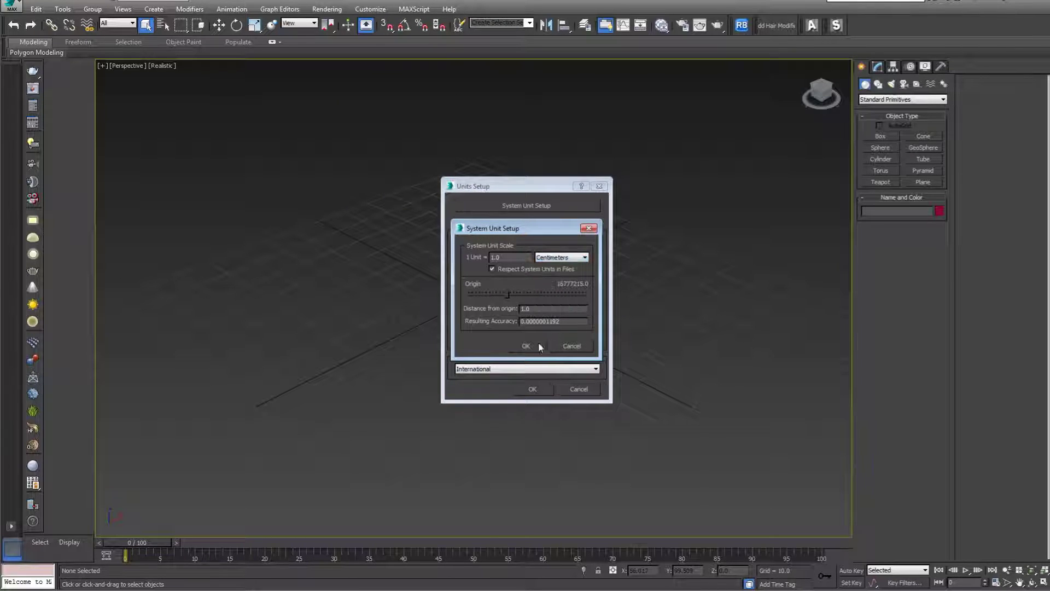
{"action": "left_click", "coordinate": [535, 344]}
{"action": "left_click", "coordinate": [469, 245]}
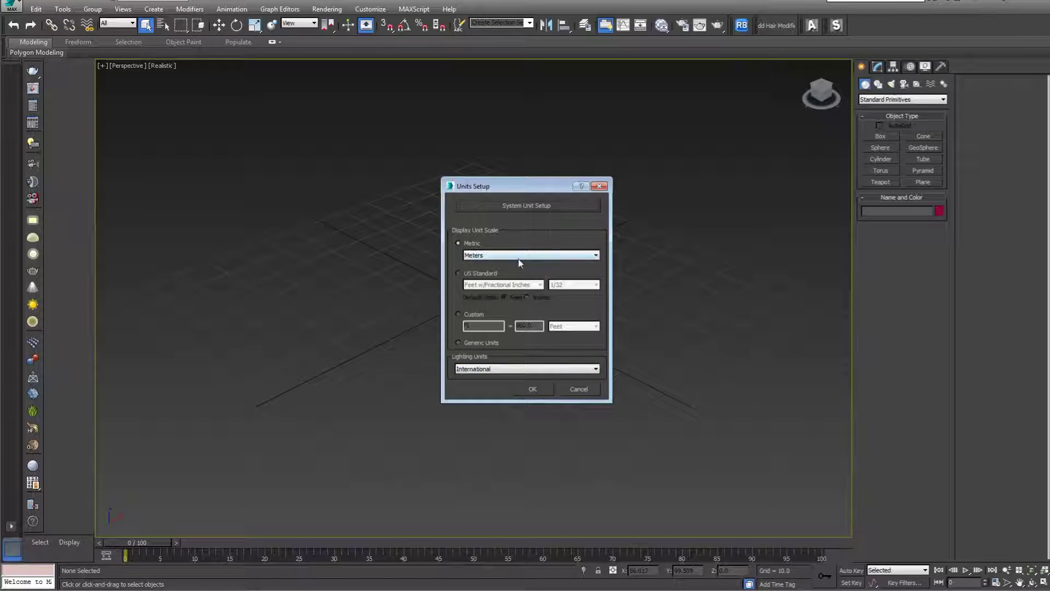
{"action": "left_click", "coordinate": [525, 255]}
{"action": "left_click", "coordinate": [520, 270]}
{"action": "left_click", "coordinate": [533, 390]}
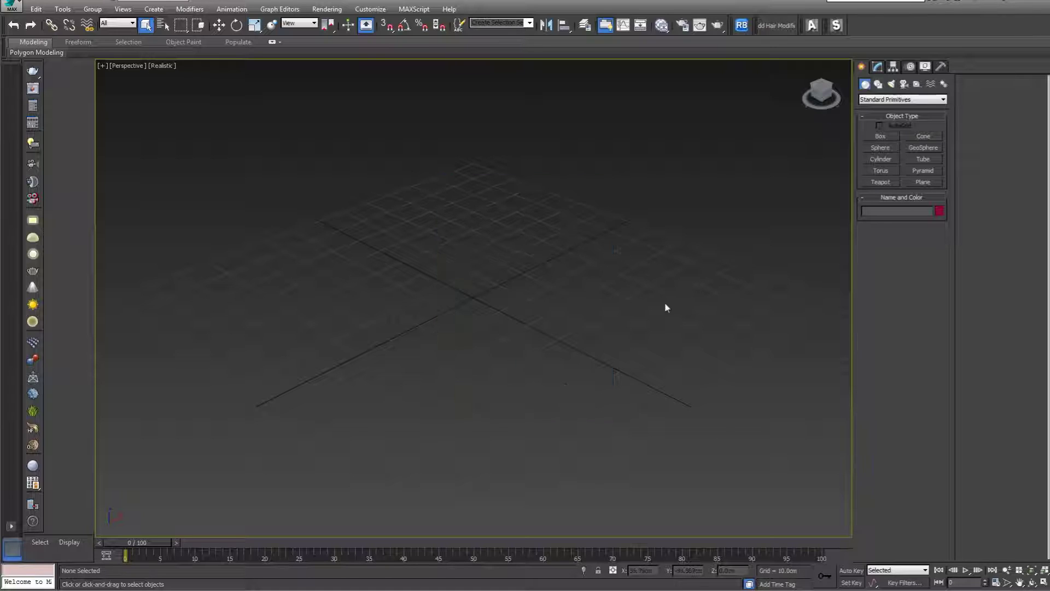
Step: Create a cylinder at the grid center with a radius of about 38.8 cm and a height of about 50 cm
{"action": "left_click", "coordinate": [883, 161]}
{"action": "left_click_drag", "start_coordinate": [466, 299], "coordinate": [525, 355]}
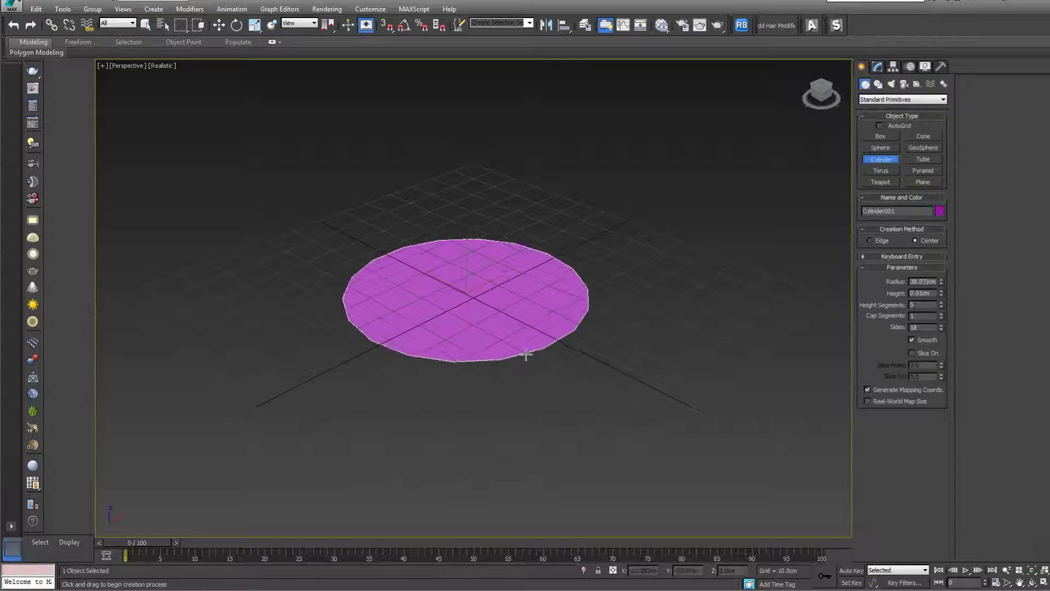
{"action": "left_click", "coordinate": [556, 206]}
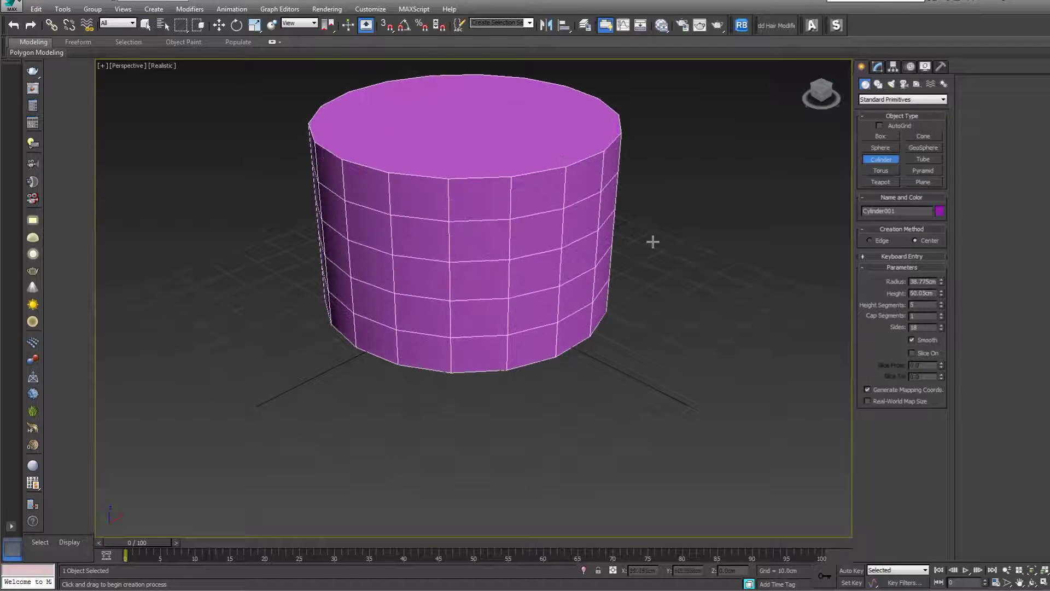
Step: Set the cylinder's sides to 34 and convert it to an editable poly
{"action": "left_click", "coordinate": [877, 67]}
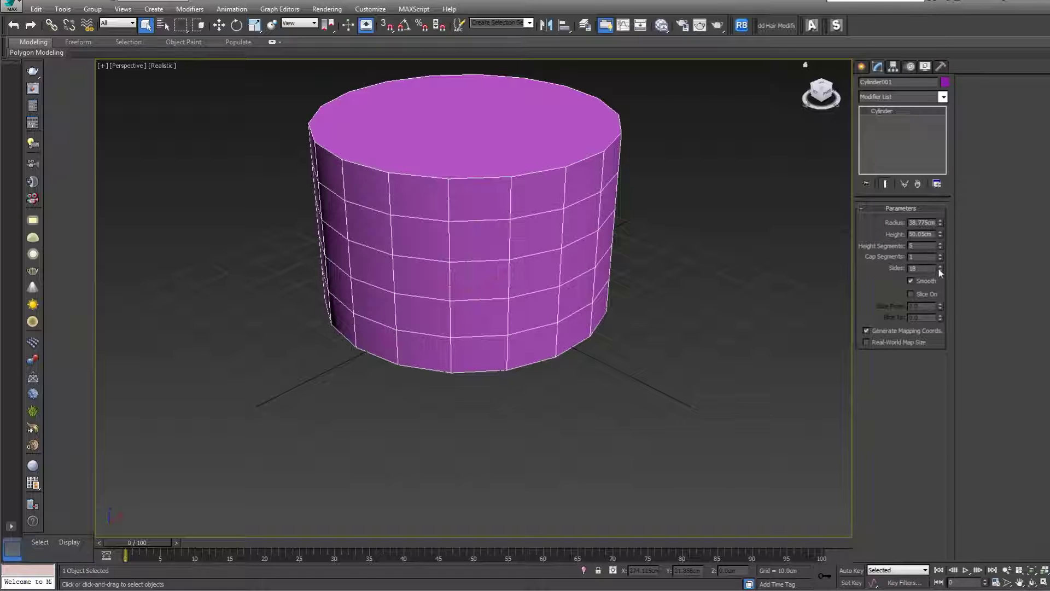
{"action": "double_click", "coordinate": [919, 268]}
{"action": "type", "text": "34"}
{"action": "key", "text": "Return"}
{"action": "middle_click_drag", "start_coordinate": [741, 274], "coordinate": [688, 323], "text": "alt"}
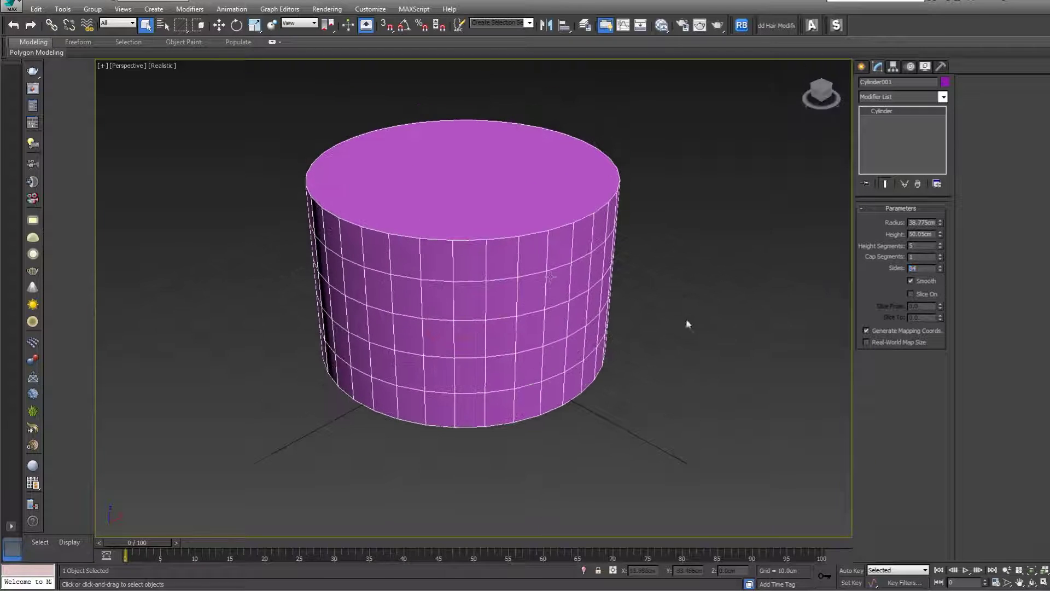
{"action": "right_click", "coordinate": [546, 274]}
{"action": "mouse_move", "coordinate": [648, 382]}
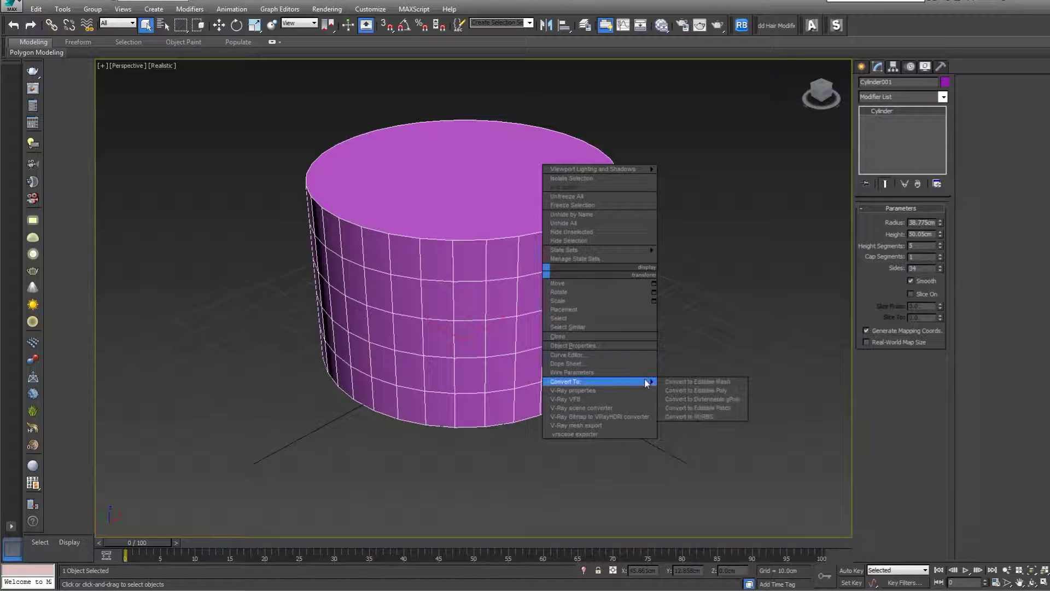
{"action": "left_click", "coordinate": [695, 392]}
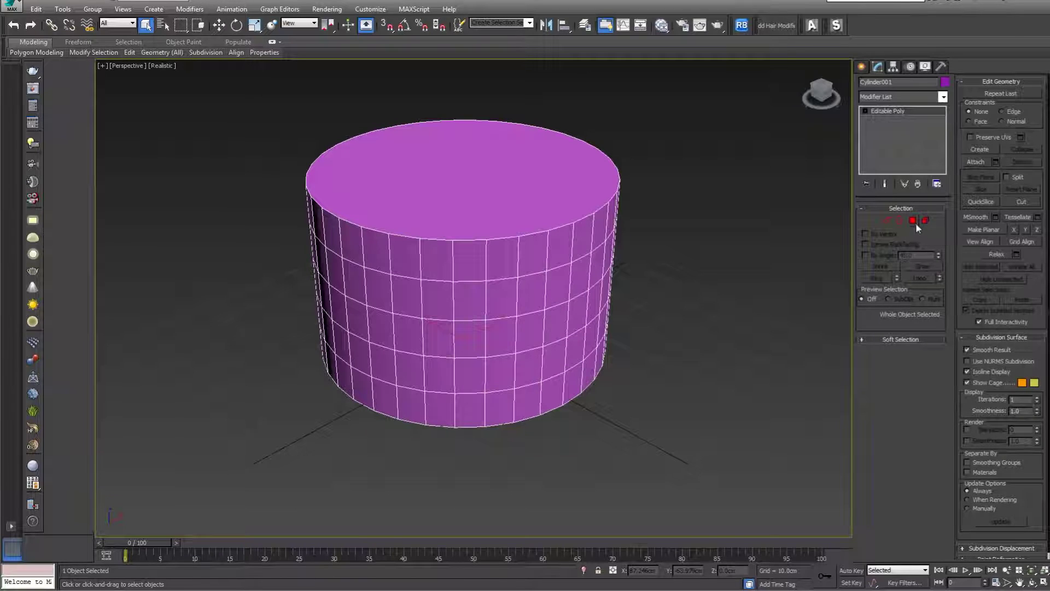
Step: Delete the cylinder's top and bottom cap polygons, leaving an open tube
{"action": "left_click", "coordinate": [914, 221]}
{"action": "double_click", "coordinate": [553, 214]}
{"action": "middle_click_drag", "start_coordinate": [626, 327], "coordinate": [533, 315], "text": "alt"}
{"action": "left_click", "coordinate": [533, 315]}
{"action": "middle_click_drag", "start_coordinate": [661, 323], "coordinate": [701, 350], "text": "alt"}
{"action": "key", "text": "Delete"}
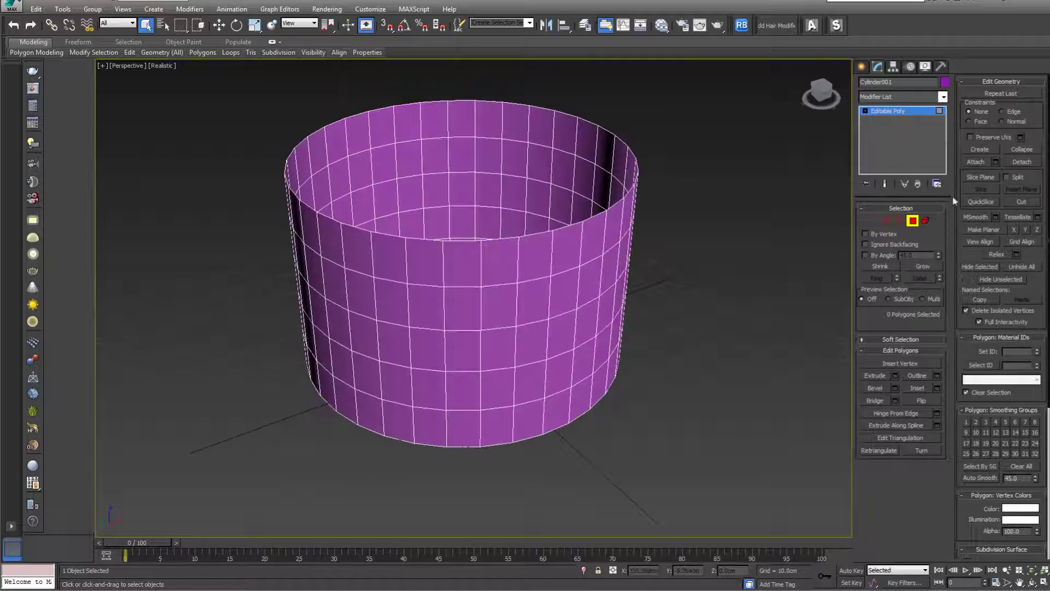
{"action": "left_click", "coordinate": [913, 220]}
Step: Apply TurboSmooth with 2 iterations to the open tube and convert the result to an editable poly
{"action": "left_click", "coordinate": [944, 97]}
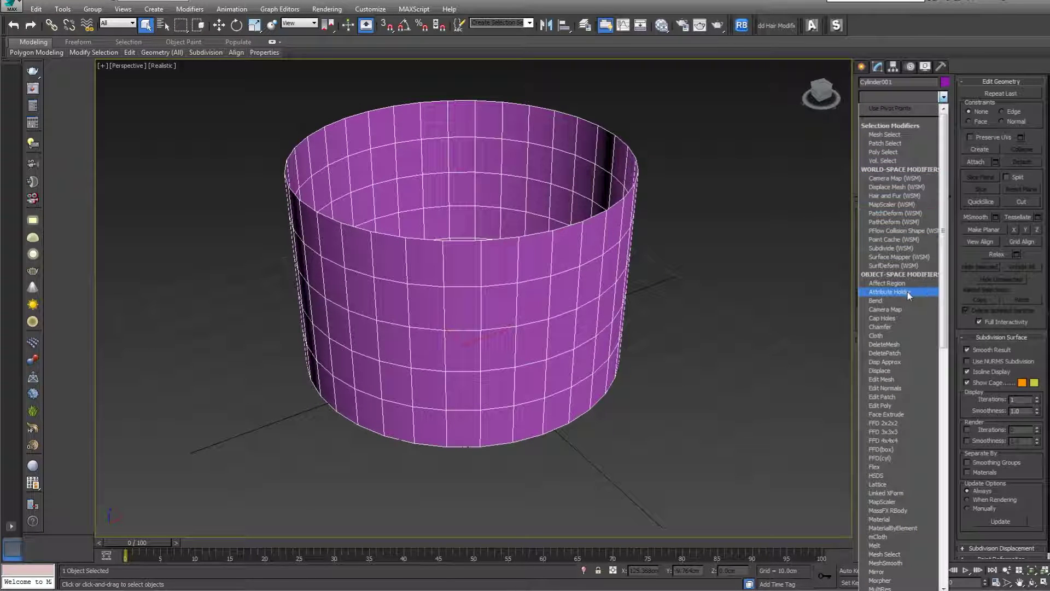
{"action": "key", "text": "t"}
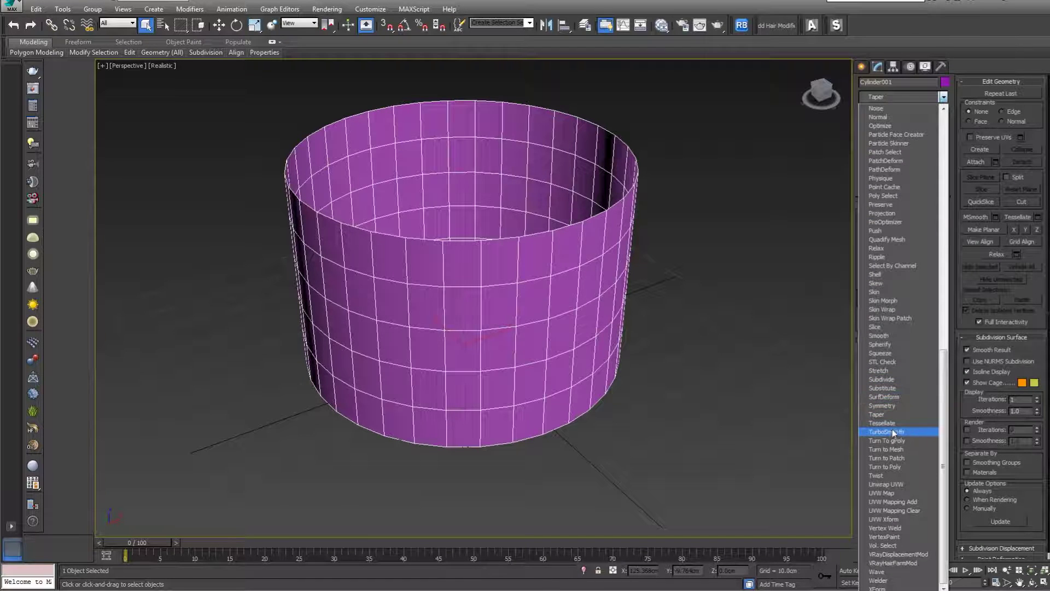
{"action": "left_click", "coordinate": [893, 433]}
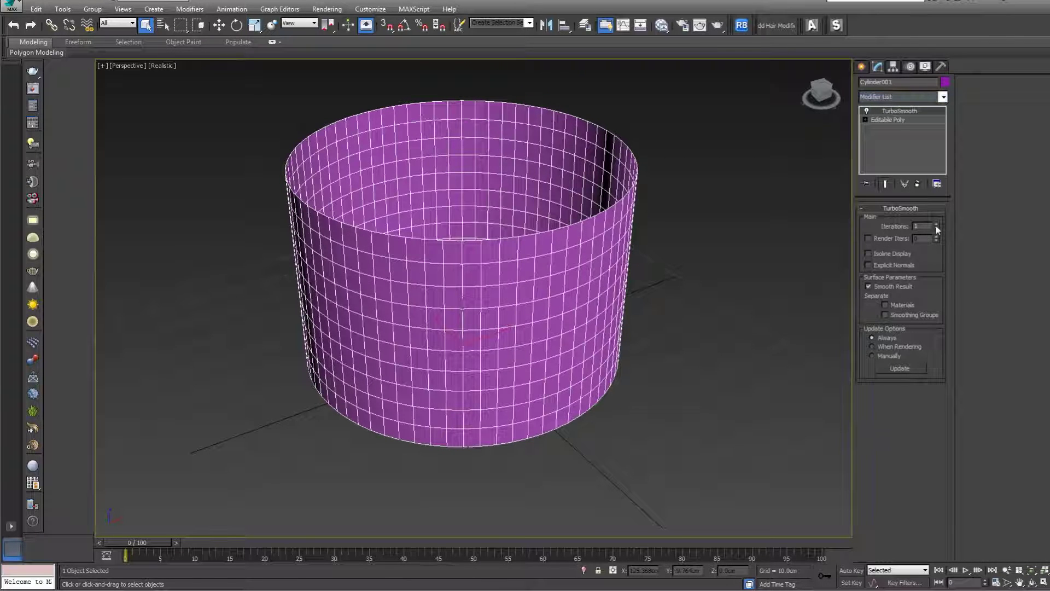
{"action": "left_click", "coordinate": [938, 224]}
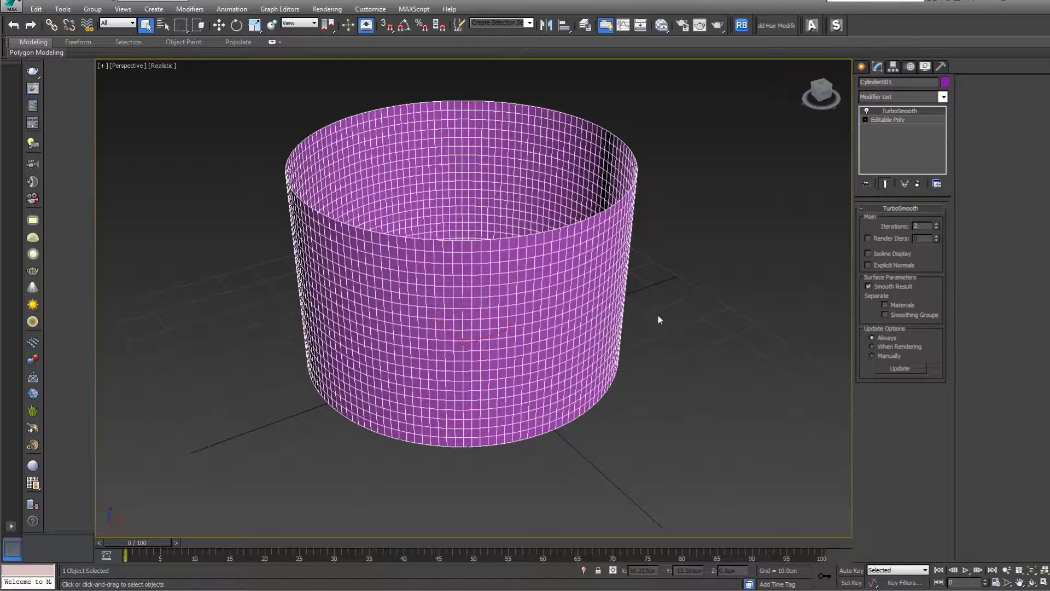
{"action": "middle_click_drag", "start_coordinate": [657, 314], "coordinate": [622, 323], "text": "alt"}
{"action": "right_click", "coordinate": [526, 298]}
{"action": "mouse_move", "coordinate": [631, 408]}
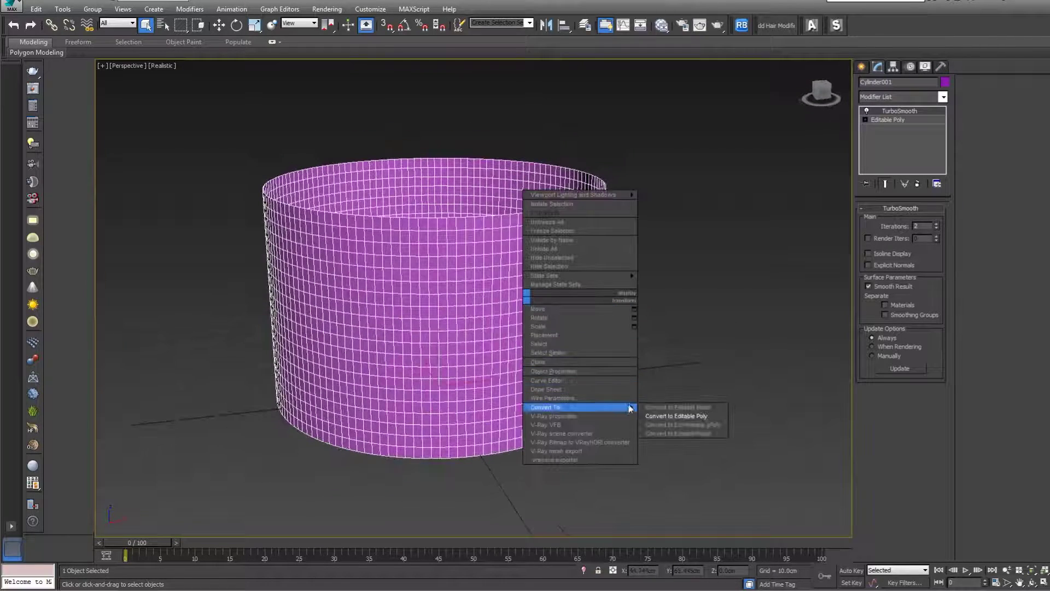
{"action": "left_click", "coordinate": [676, 416]}
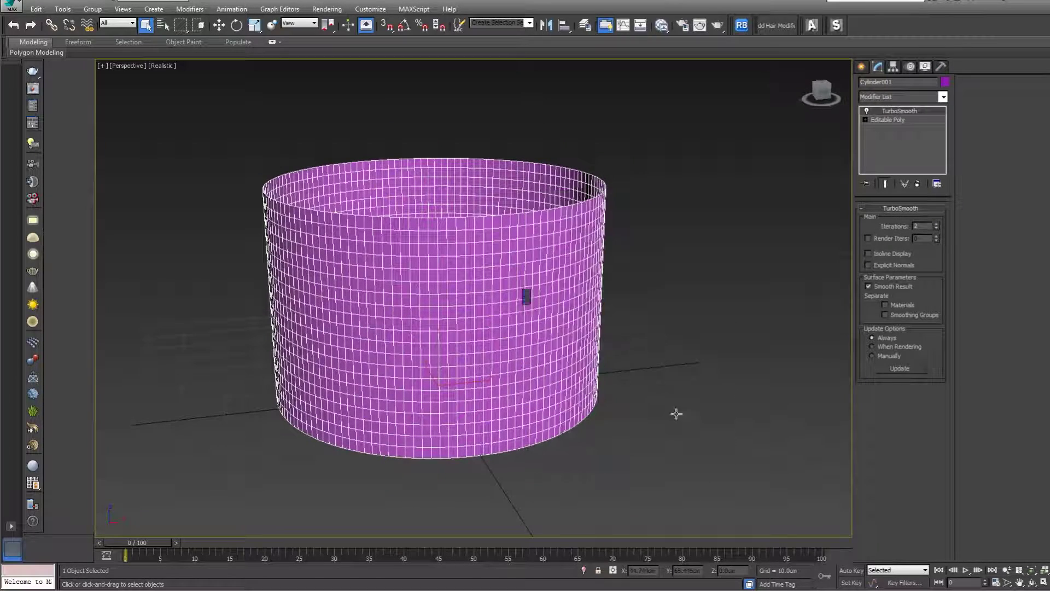
Step: Apply a fractal Noise modifier to the tube with strengths of about X 5 cm, Y 16 cm and Z 15 cm
{"action": "left_click", "coordinate": [943, 97]}
{"action": "key", "text": "n"}
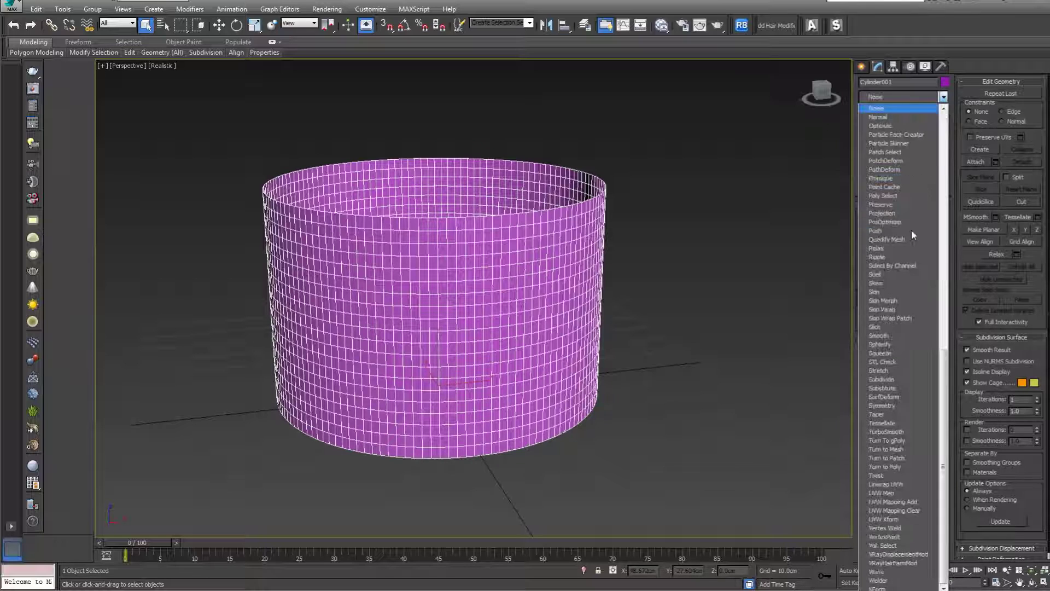
{"action": "left_click", "coordinate": [882, 110]}
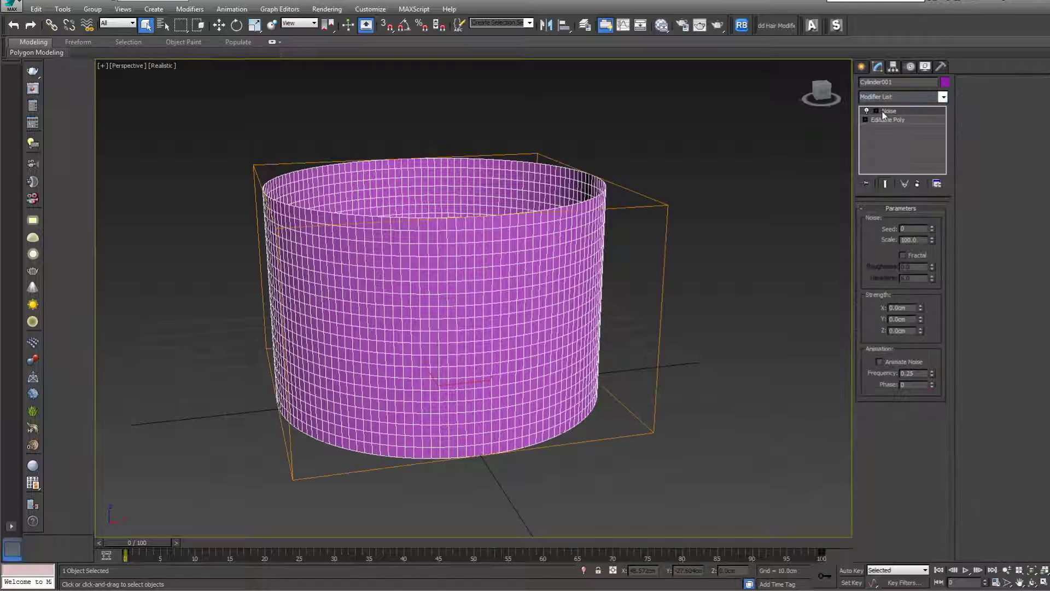
{"action": "left_click", "coordinate": [902, 255]}
{"action": "left_click_drag", "start_coordinate": [920, 307], "coordinate": [924, 230]}
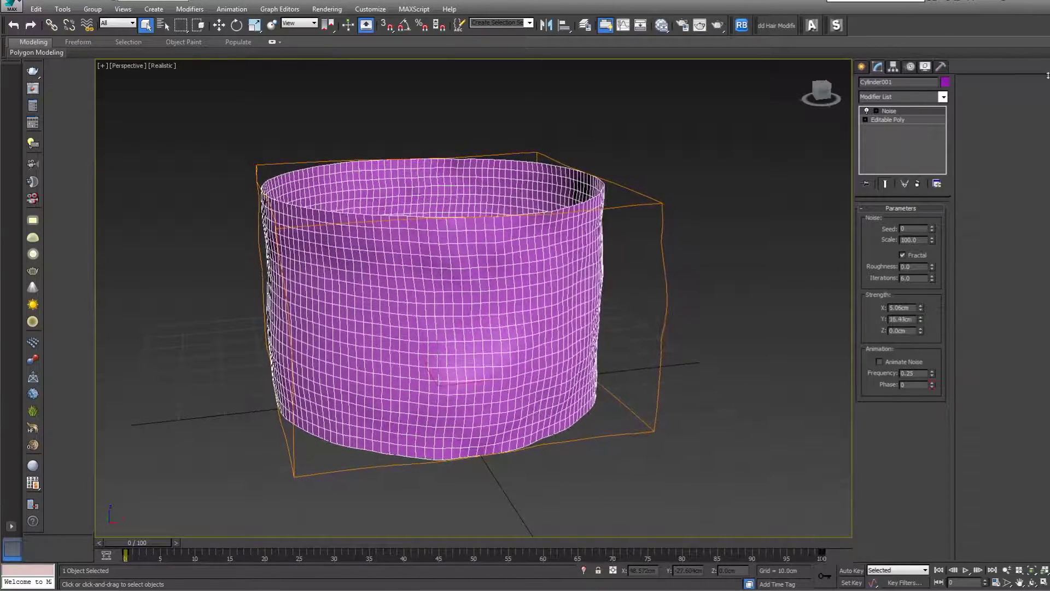
{"action": "left_click_drag", "start_coordinate": [921, 332], "coordinate": [911, 209]}
Step: Scale the tube along its X axis to about 183 percent and deselect it
{"action": "middle_click_drag", "start_coordinate": [790, 251], "coordinate": [673, 337], "text": "alt"}
{"action": "key", "text": "r"}
{"action": "middle_click_drag", "start_coordinate": [490, 295], "coordinate": [520, 298], "text": "alt"}
{"action": "left_click_drag", "start_coordinate": [446, 298], "coordinate": [538, 298]}
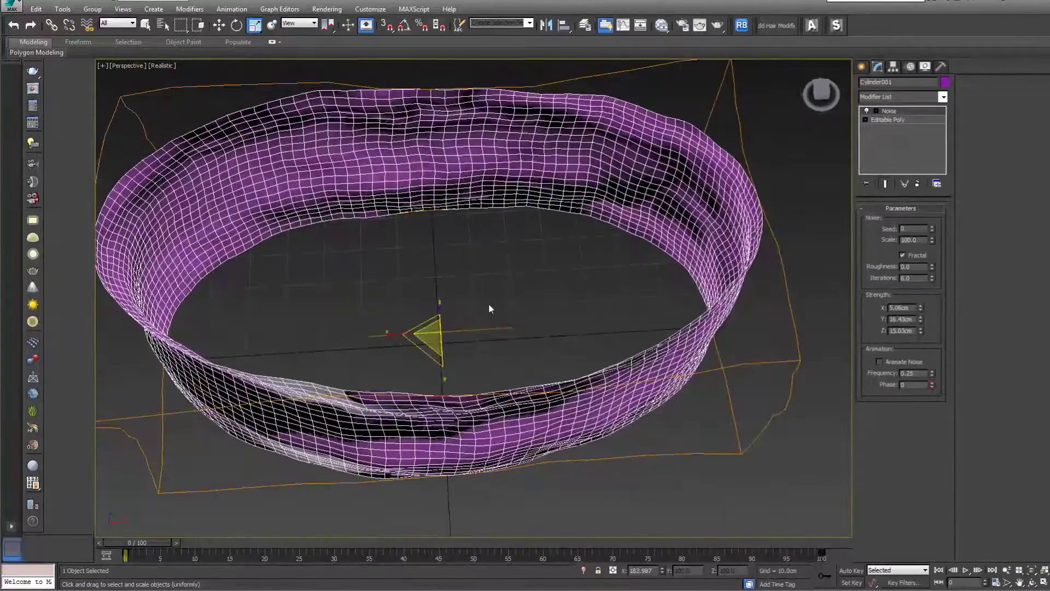
{"action": "middle_click_drag", "start_coordinate": [490, 308], "coordinate": [531, 301]}
{"action": "left_click", "coordinate": [724, 470]}
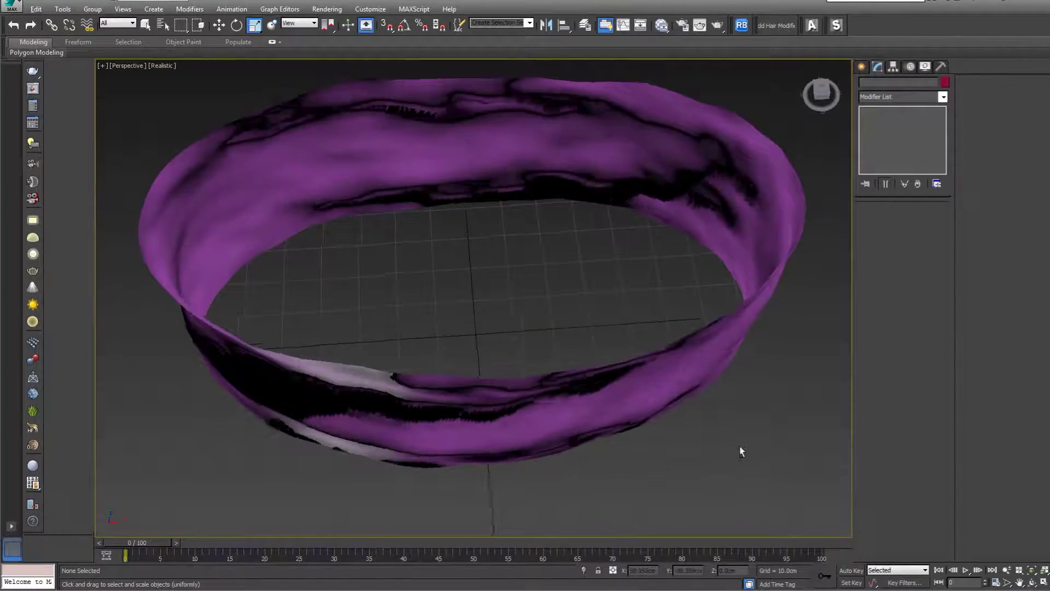
{"action": "middle_click_drag", "start_coordinate": [740, 450], "coordinate": [758, 405], "text": "alt"}
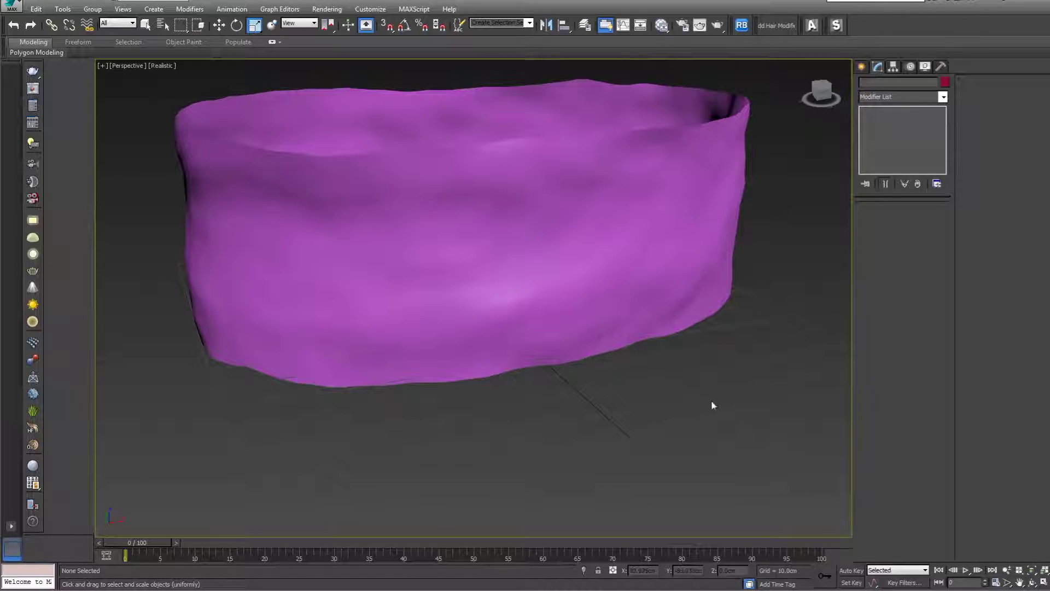
Step: Set the tube's noise strengths to about X 6.3 cm, Y 21.5 cm and Z 17.6 cm, and convert it to an editable poly
{"action": "left_click", "coordinate": [632, 281]}
{"action": "left_click_drag", "start_coordinate": [921, 330], "coordinate": [921, 302]}
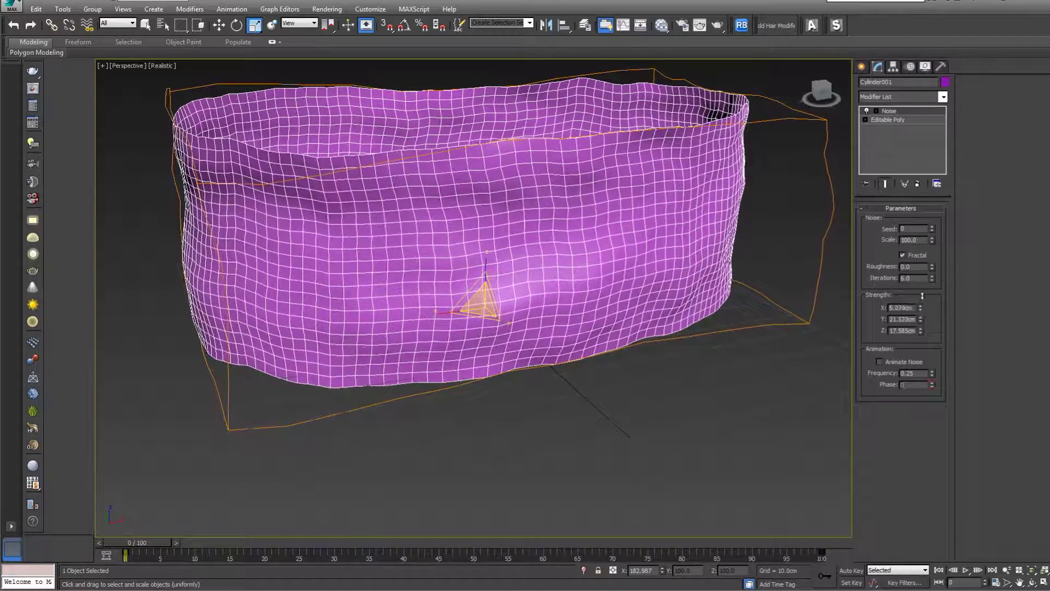
{"action": "middle_click_drag", "start_coordinate": [667, 275], "coordinate": [588, 232], "text": "alt"}
{"action": "right_click", "coordinate": [588, 233]}
{"action": "mouse_move", "coordinate": [673, 344]}
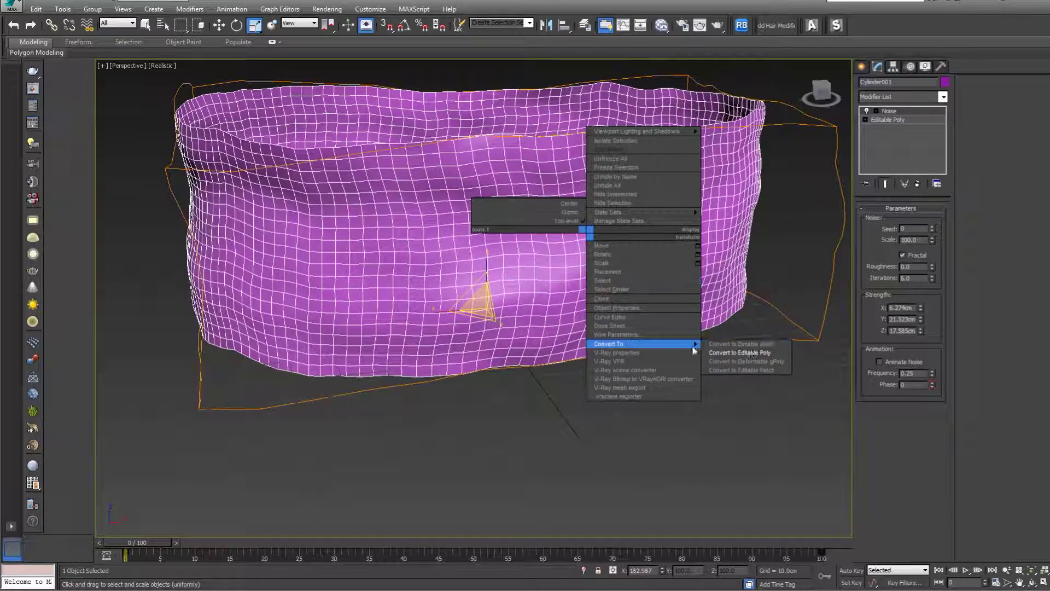
{"action": "left_click", "coordinate": [751, 354]}
Step: In the Front view, draw a straight two-point line about 7.5 cm long beside the tube, sloping up toward it
{"action": "middle_click_drag", "start_coordinate": [763, 287], "coordinate": [696, 365], "text": "alt"}
{"action": "key", "text": "f"}
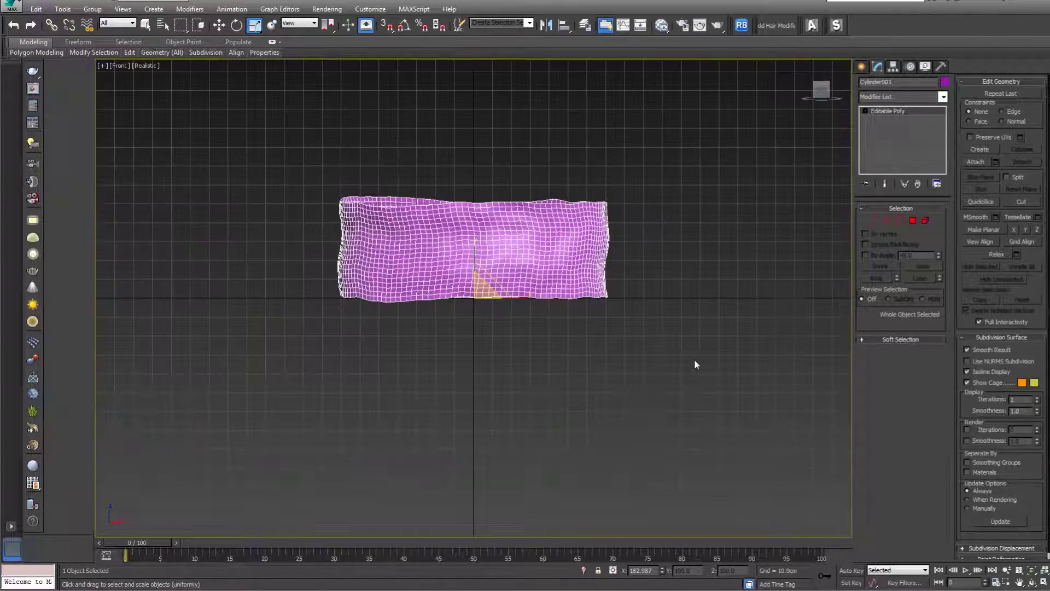
{"action": "middle_click_drag", "start_coordinate": [743, 336], "coordinate": [573, 341]}
{"action": "scroll", "coordinate": [563, 318], "scroll_direction": "up", "scroll_amount": 3}
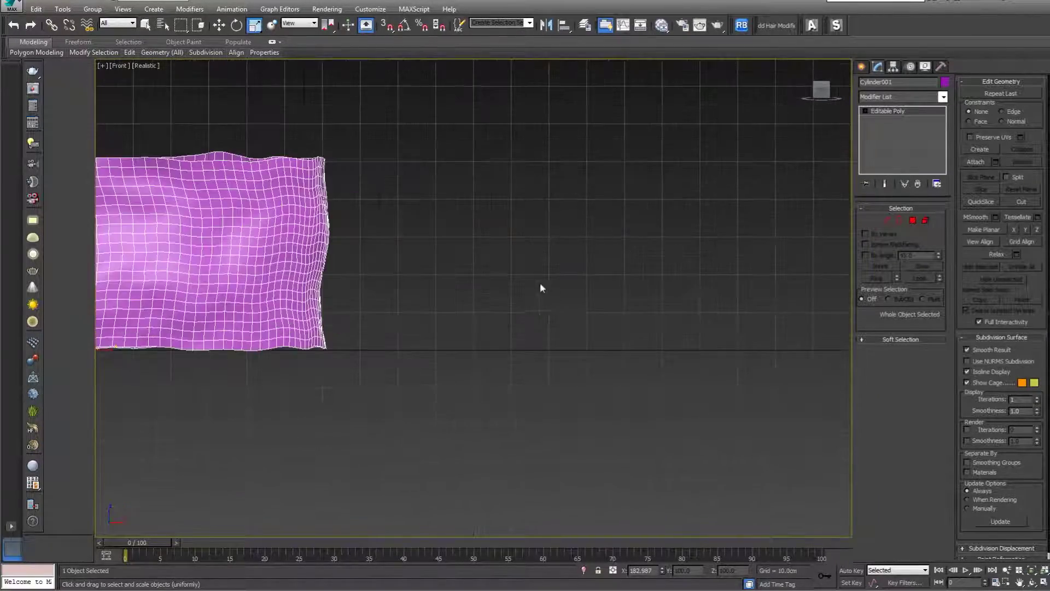
{"action": "scroll", "coordinate": [547, 247], "scroll_direction": "up", "scroll_amount": 4}
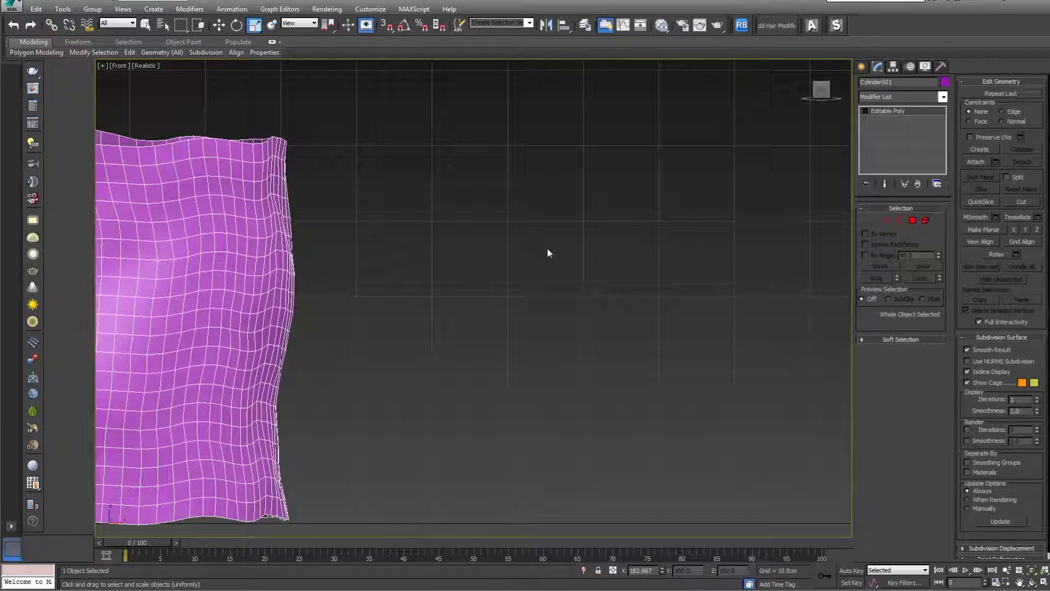
{"action": "left_click", "coordinate": [863, 67]}
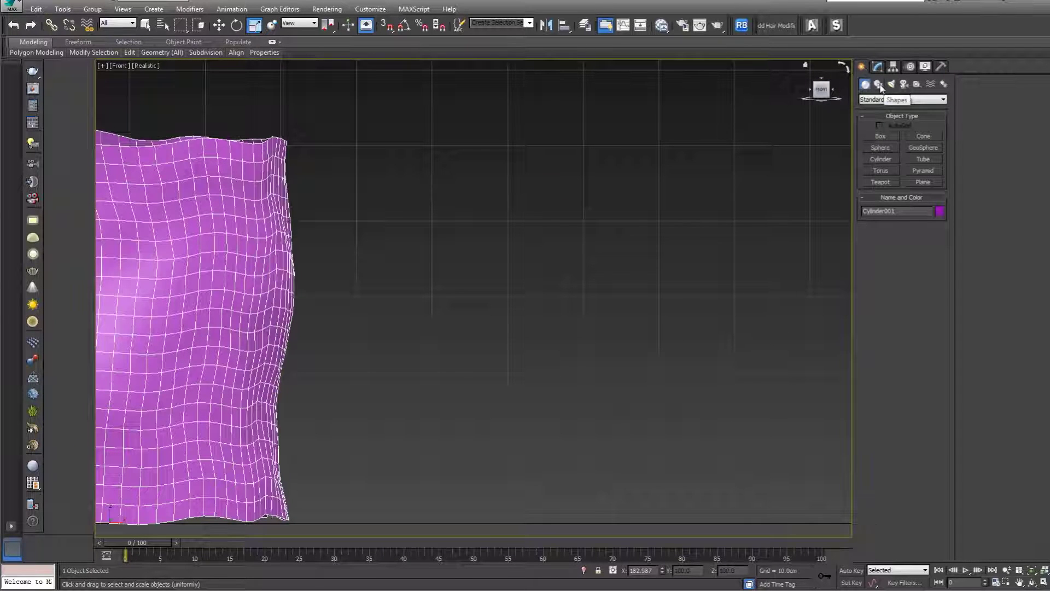
{"action": "left_click", "coordinate": [879, 85]}
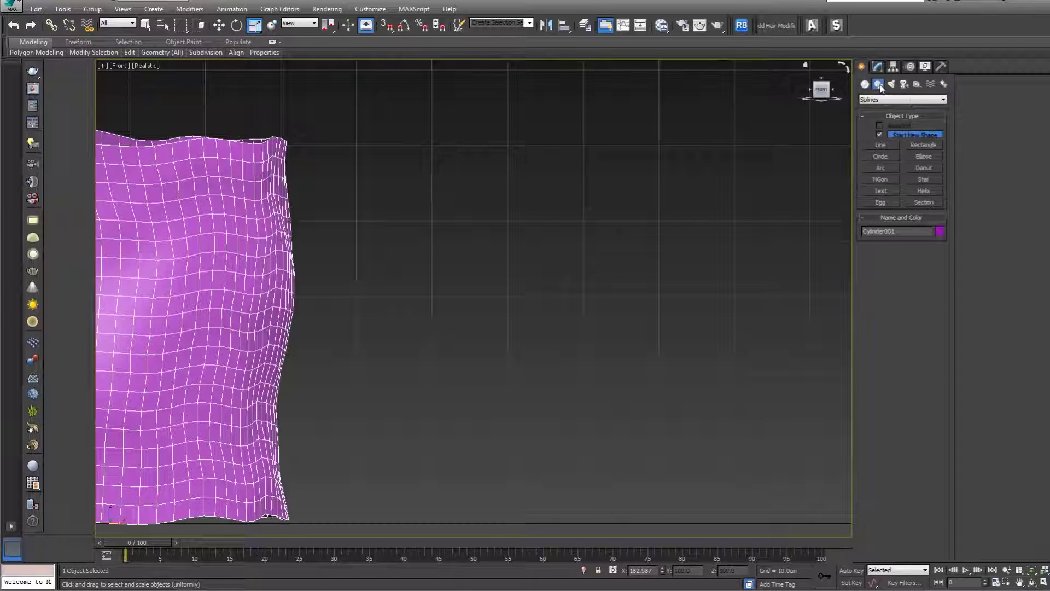
{"action": "left_click", "coordinate": [881, 145]}
{"action": "scroll", "coordinate": [476, 219], "scroll_direction": "up", "scroll_amount": 4}
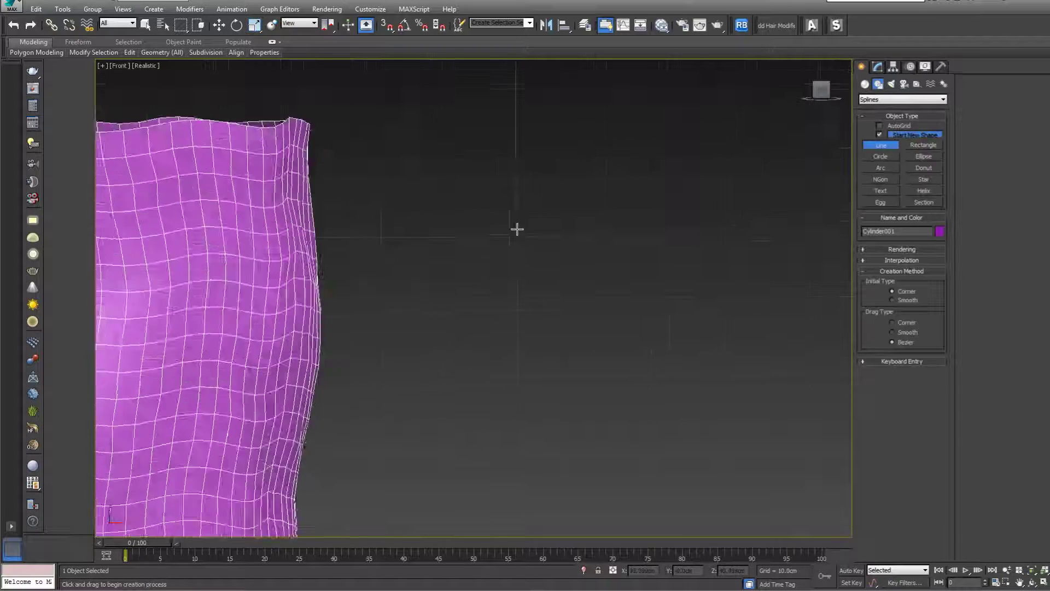
{"action": "scroll", "coordinate": [448, 224], "scroll_direction": "up", "scroll_amount": 2}
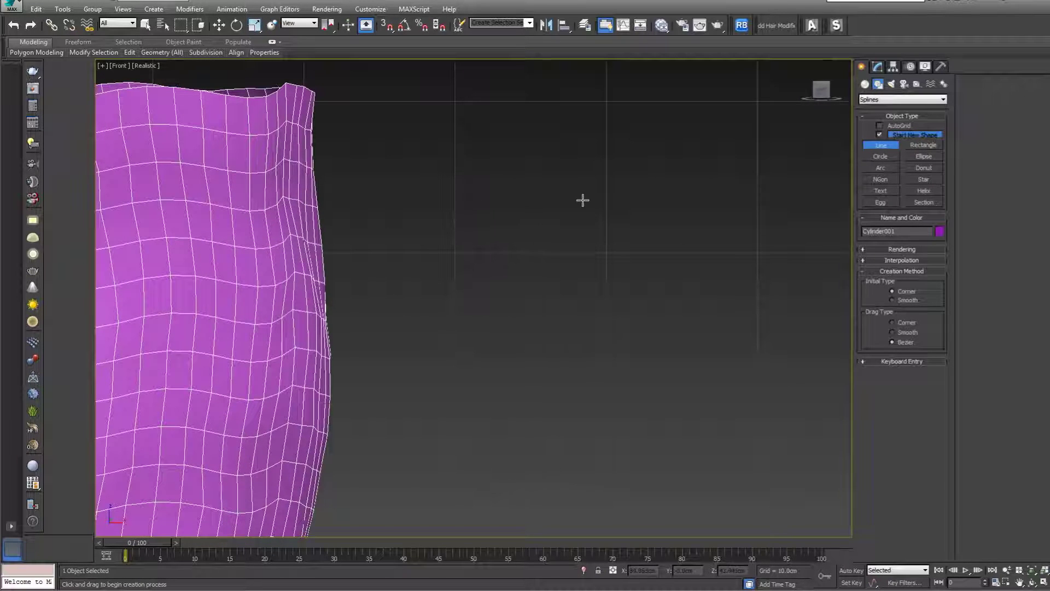
{"action": "left_click", "coordinate": [606, 203]}
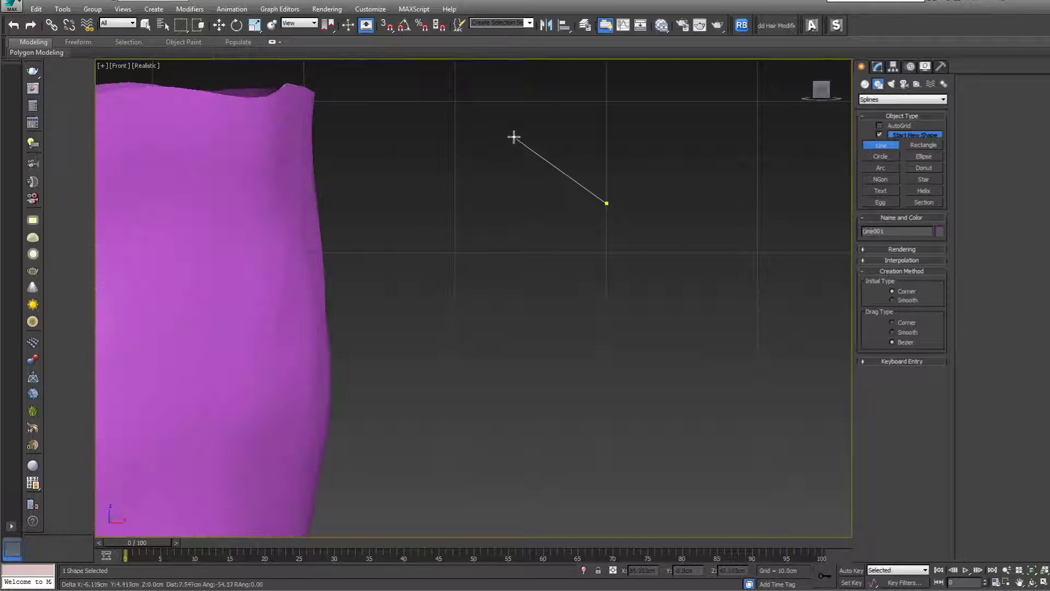
{"action": "left_click", "coordinate": [512, 136]}
{"action": "right_click", "coordinate": [513, 136]}
Step: Draw a second straight line just below the first, sloping down toward the tube to form a sideways V with a gap
{"action": "left_click", "coordinate": [605, 214]}
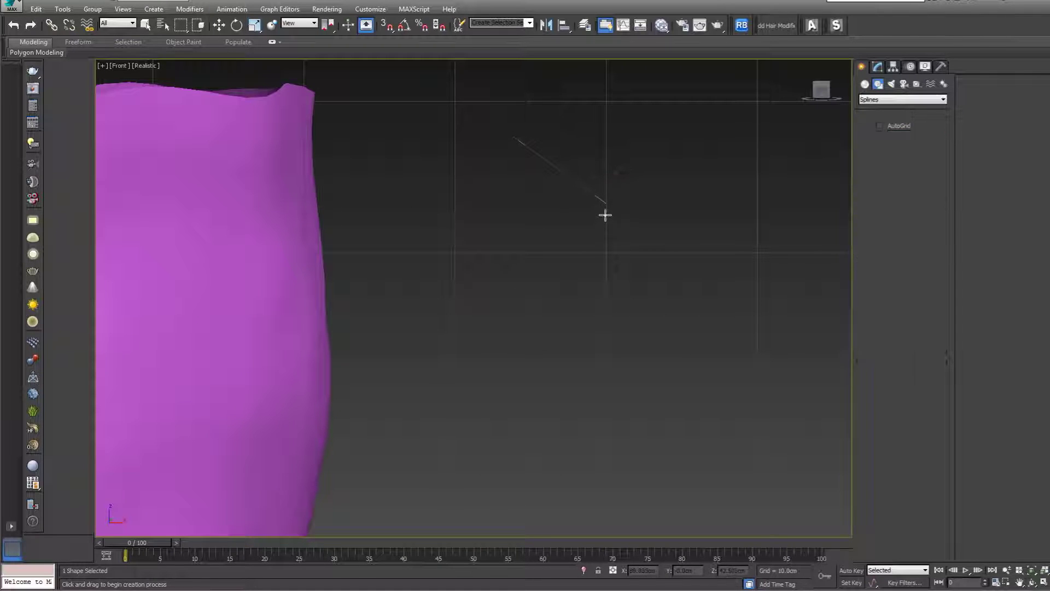
{"action": "left_click", "coordinate": [518, 268]}
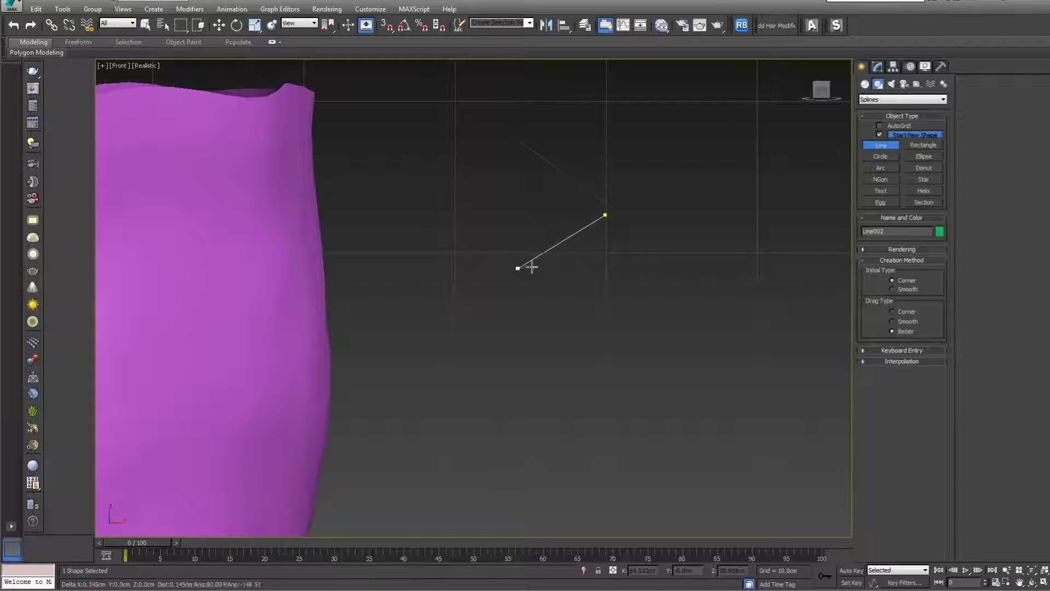
{"action": "right_click", "coordinate": [528, 265]}
{"action": "key", "text": "r"}
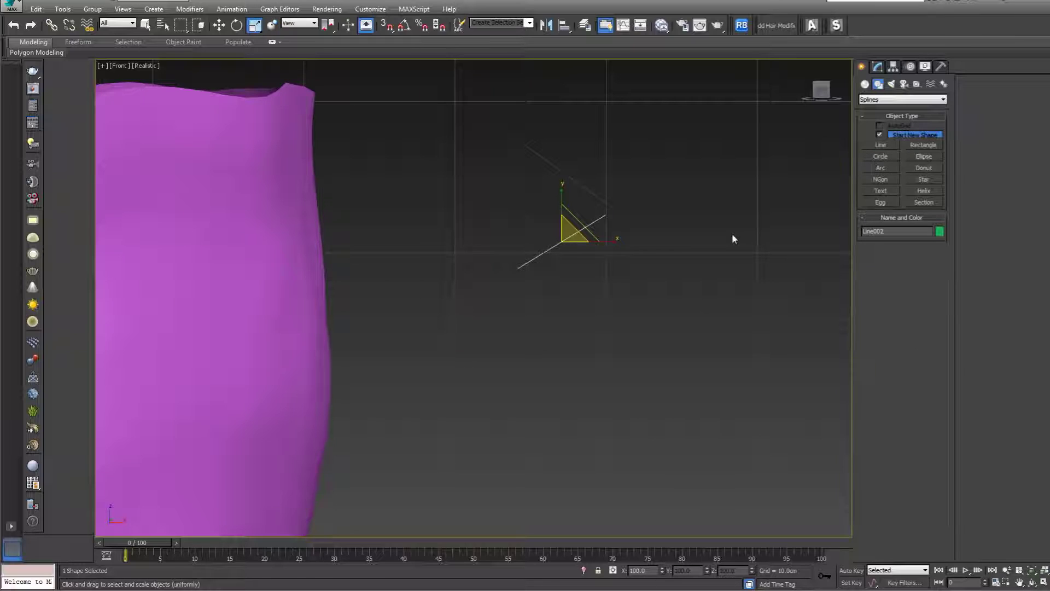
Step: Attach the upper line to the lower one so both form a single spline object
{"action": "left_click", "coordinate": [878, 67]}
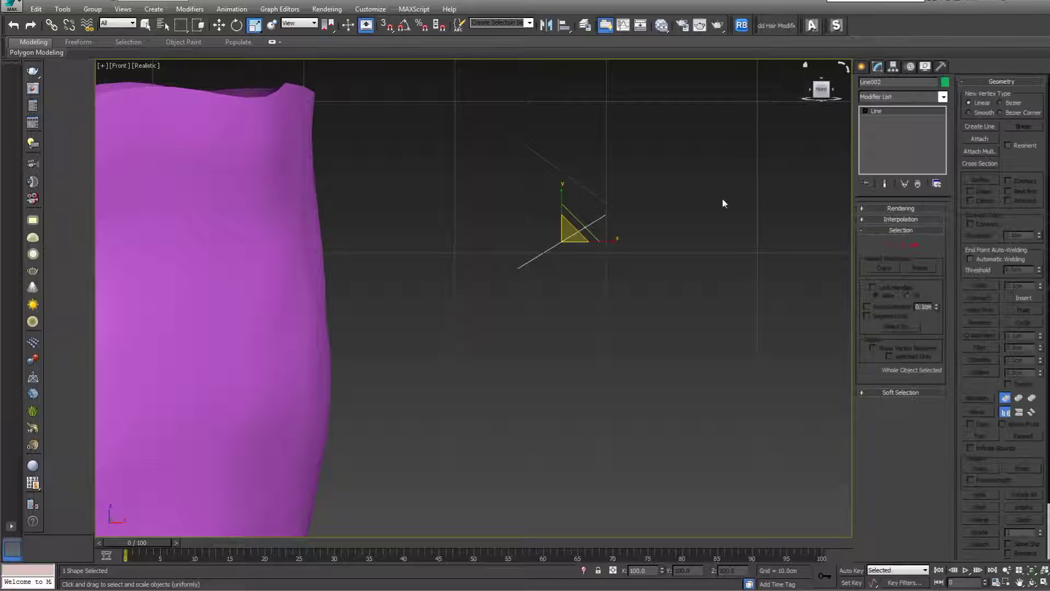
{"action": "left_click", "coordinate": [980, 139]}
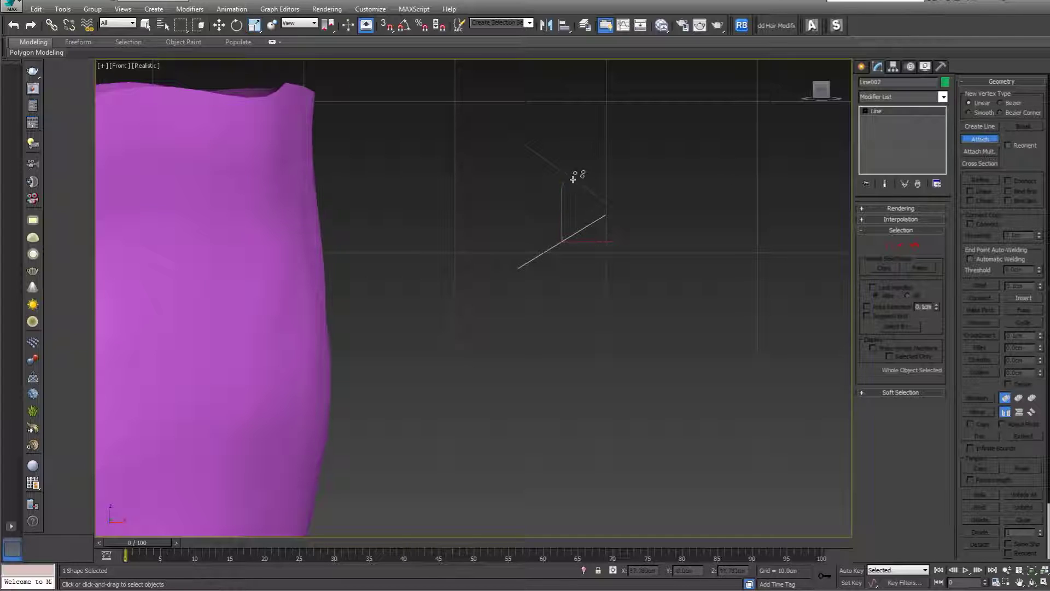
{"action": "left_click", "coordinate": [573, 179]}
{"action": "key", "text": "w"}
Step: Enable the spline in the renderer and viewport with a radial thickness of 2.35 cm
{"action": "left_click", "coordinate": [892, 209]}
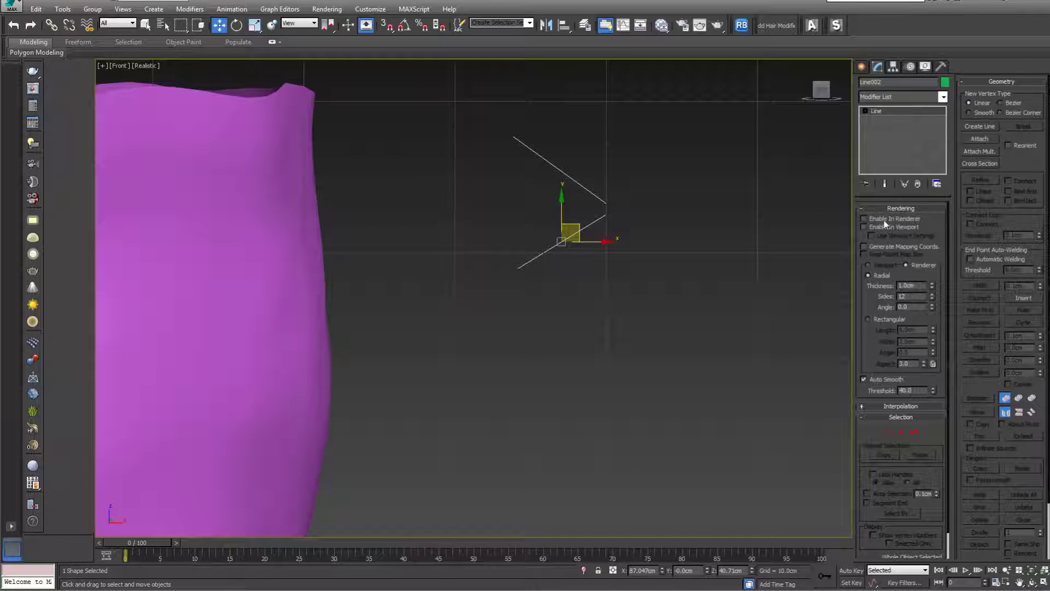
{"action": "left_click", "coordinate": [884, 220]}
{"action": "left_click", "coordinate": [884, 228]}
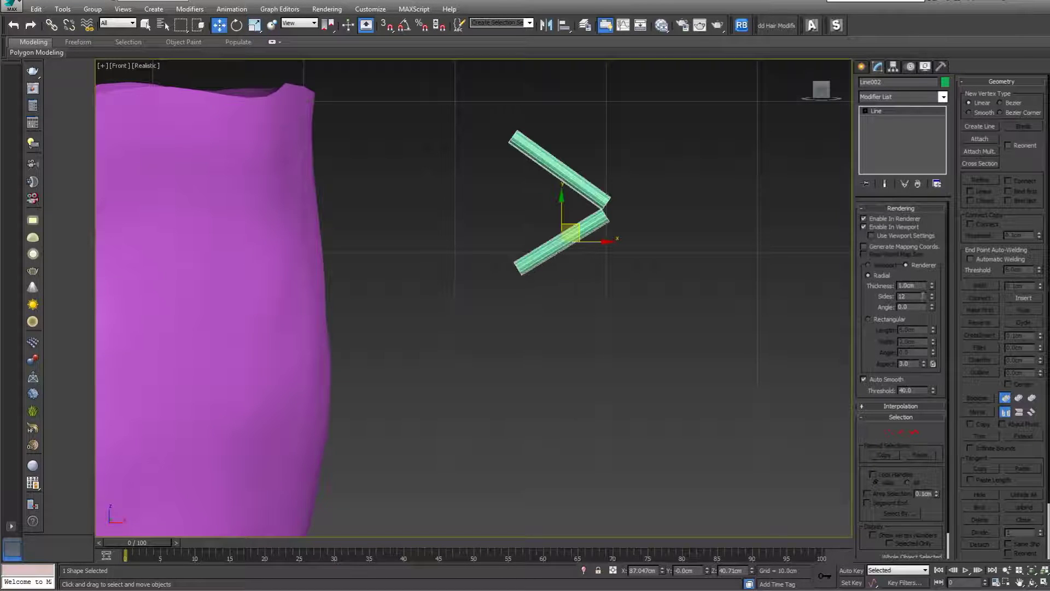
{"action": "left_click_drag", "start_coordinate": [933, 288], "coordinate": [948, 212]}
Step: Convert the thickened V-shaped spline to an editable poly
{"action": "scroll", "coordinate": [545, 366], "scroll_direction": "down", "scroll_amount": 3}
{"action": "scroll", "coordinate": [545, 365], "scroll_direction": "down", "scroll_amount": 2}
{"action": "right_click", "coordinate": [513, 338]}
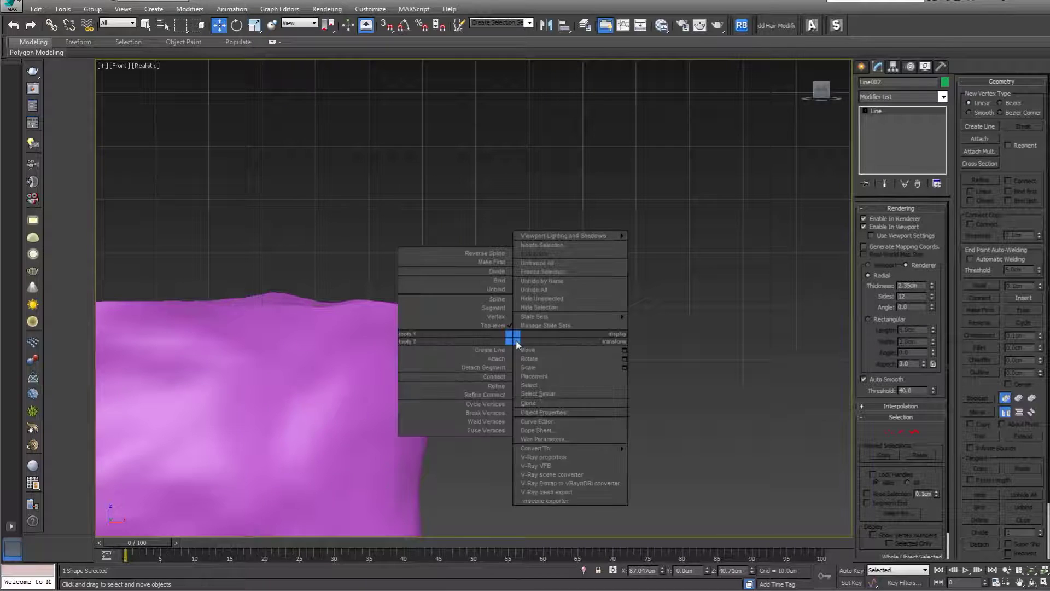
{"action": "mouse_move", "coordinate": [622, 450]}
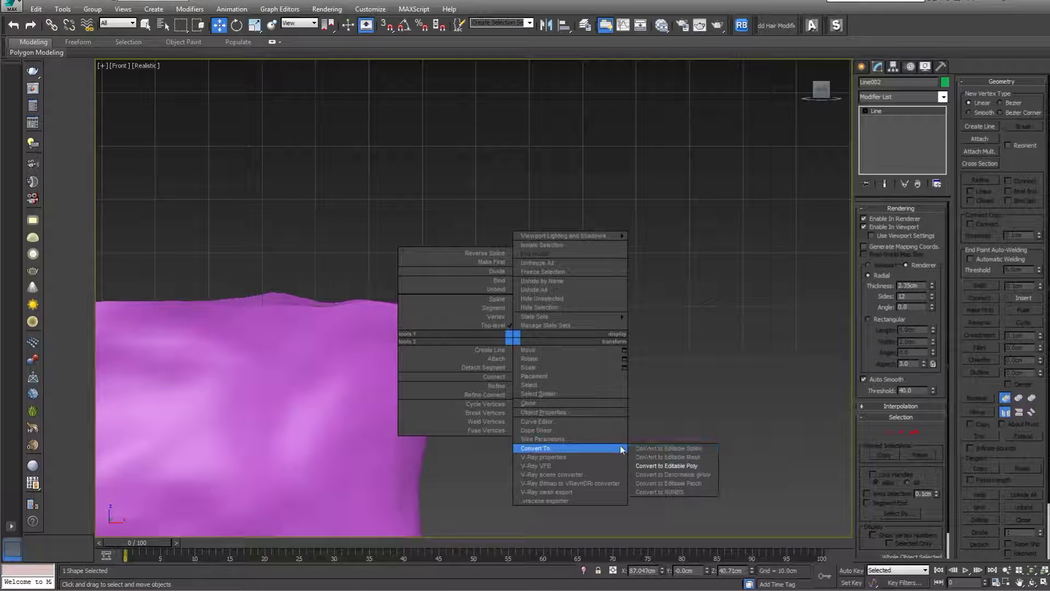
{"action": "left_click", "coordinate": [667, 466]}
Step: Select the wrinkled tube and isolate it in the viewport
{"action": "scroll", "coordinate": [550, 345], "scroll_direction": "up", "scroll_amount": 3}
{"action": "left_click", "coordinate": [550, 345]}
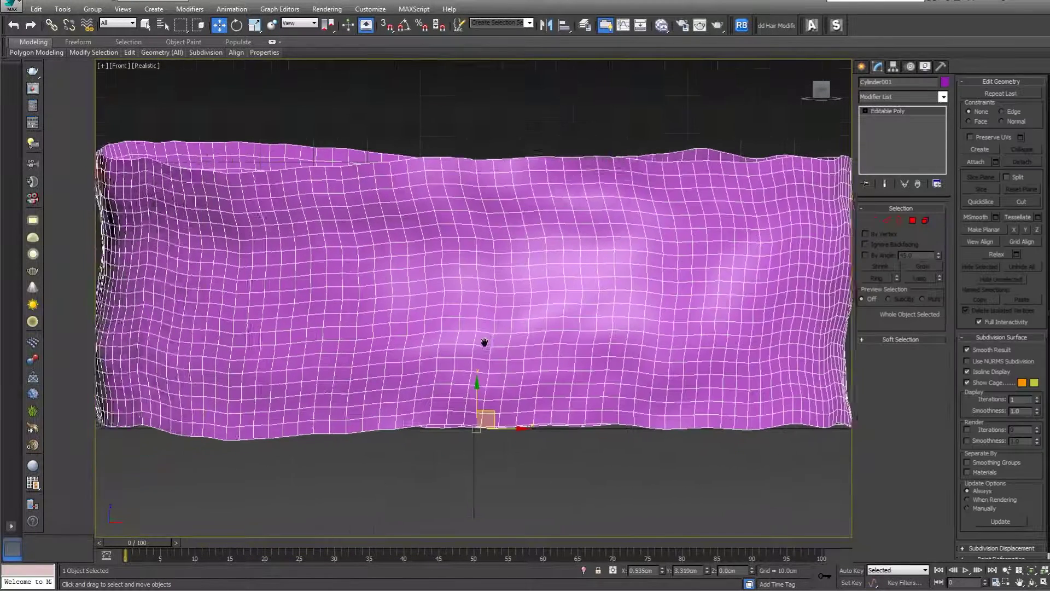
{"action": "scroll", "coordinate": [552, 361], "scroll_direction": "down", "scroll_amount": 2}
{"action": "scroll", "coordinate": [558, 378], "scroll_direction": "up", "scroll_amount": 2}
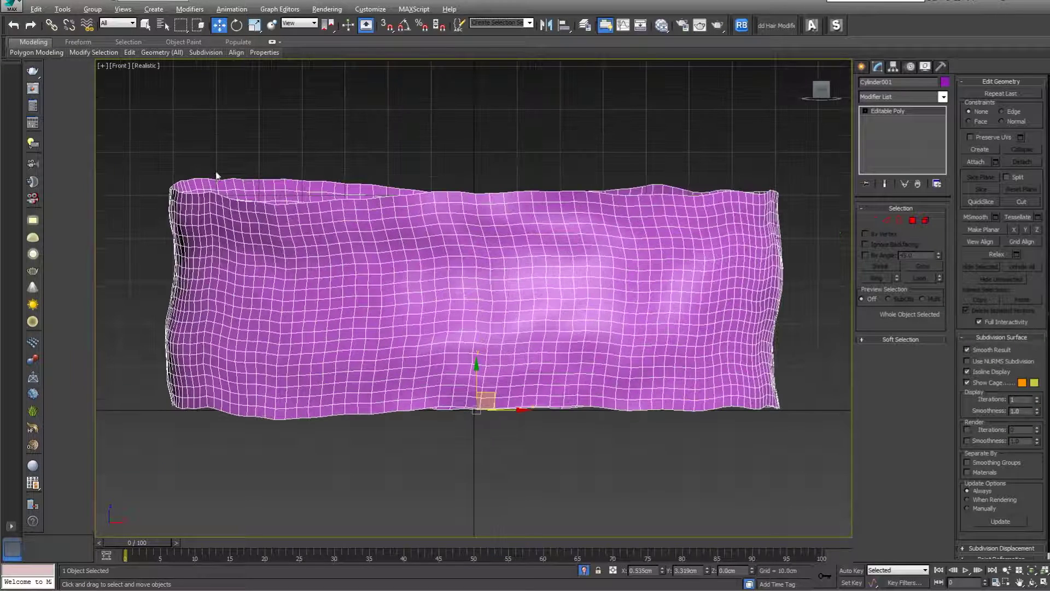
Step: Start exporting the isolated tube to the Desktop as an OBJ file named scarf
{"action": "left_click", "coordinate": [10, 8]}
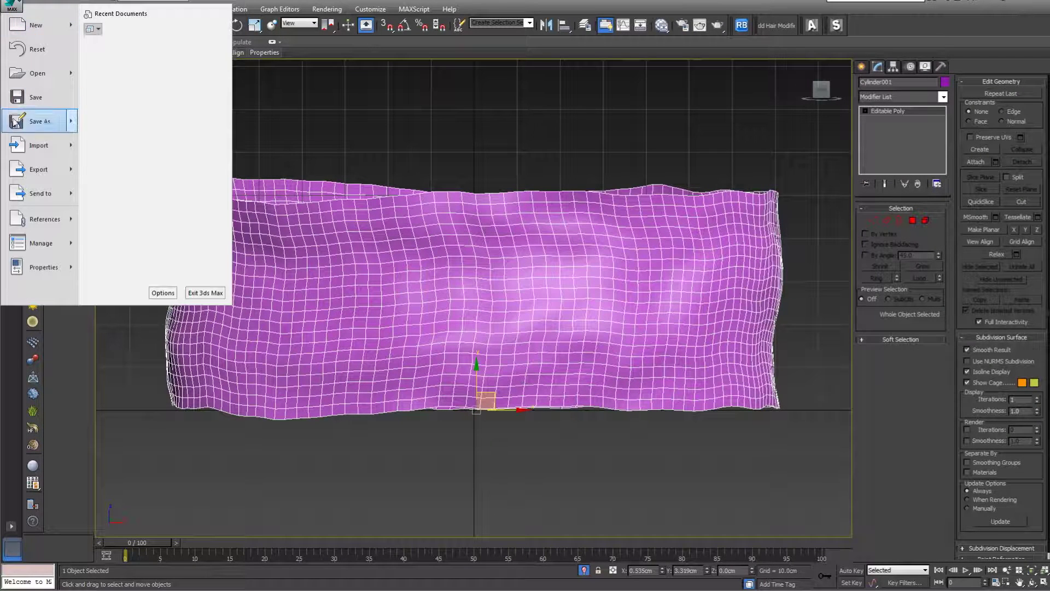
{"action": "left_click", "coordinate": [45, 174]}
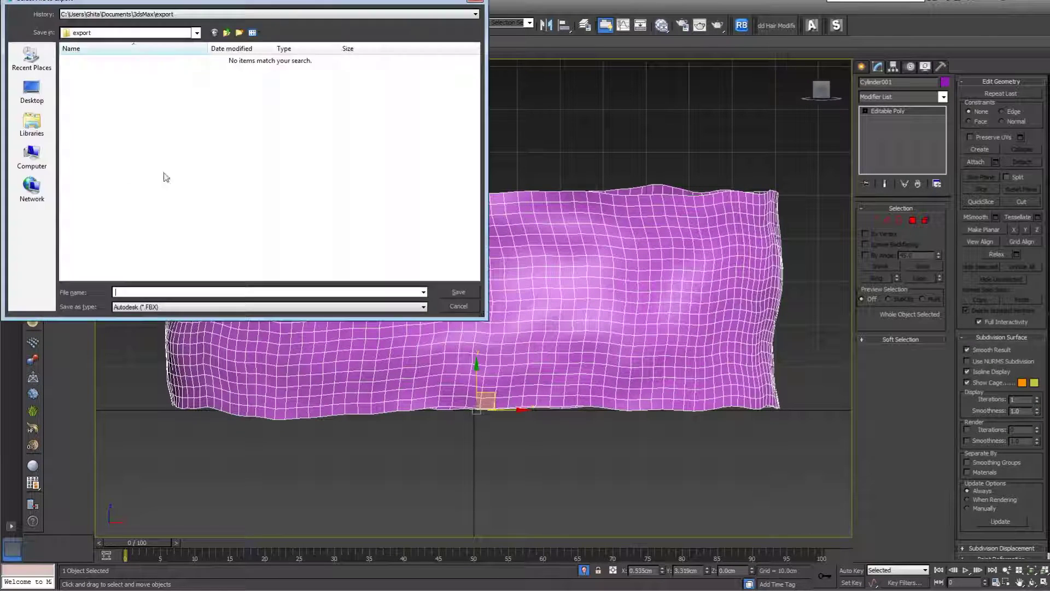
{"action": "left_click", "coordinate": [31, 92]}
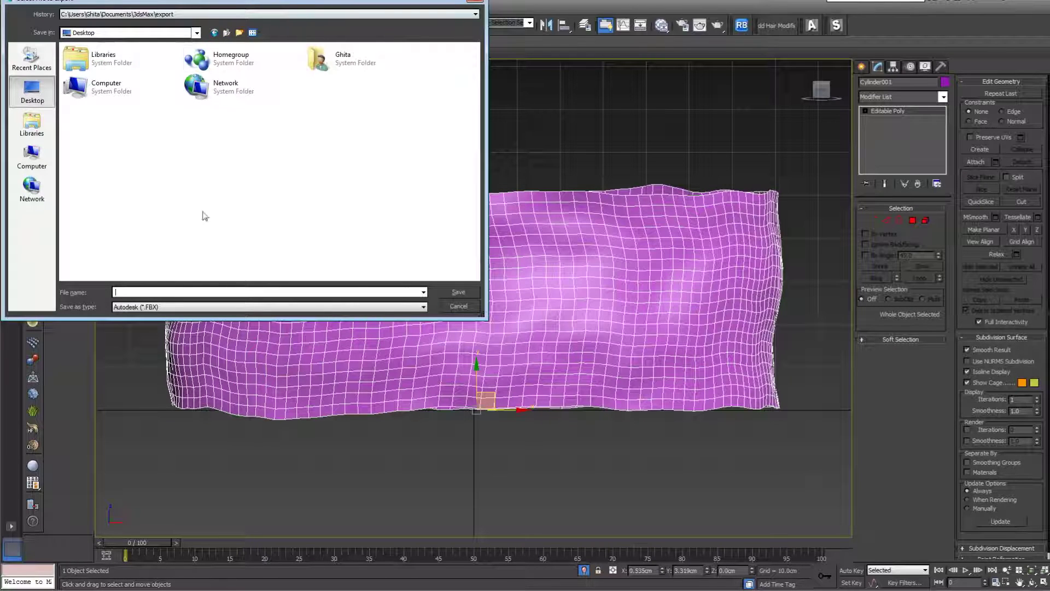
{"action": "left_click", "coordinate": [149, 308]}
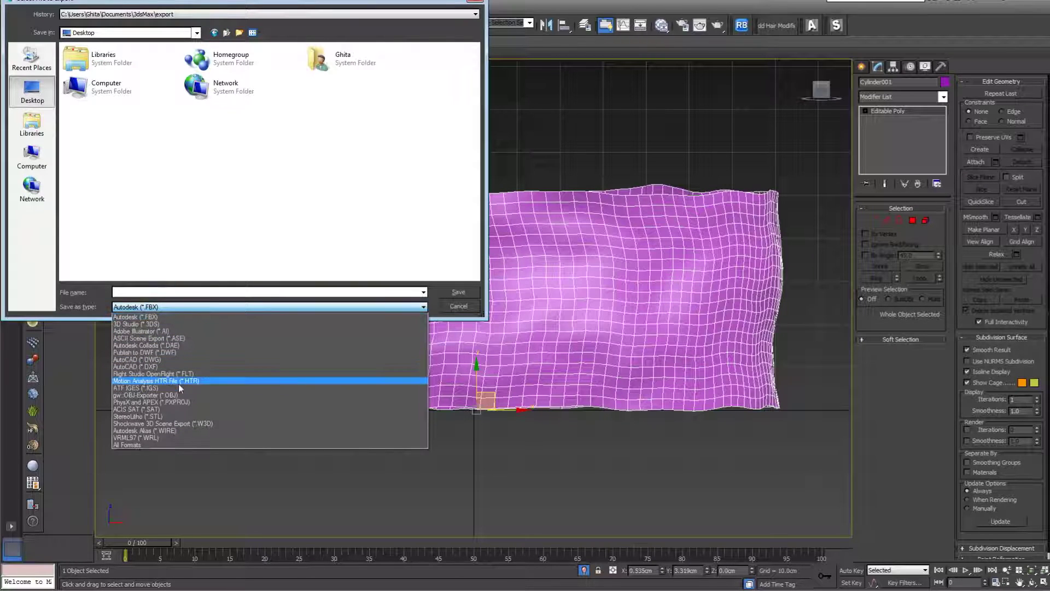
{"action": "left_click", "coordinate": [164, 395]}
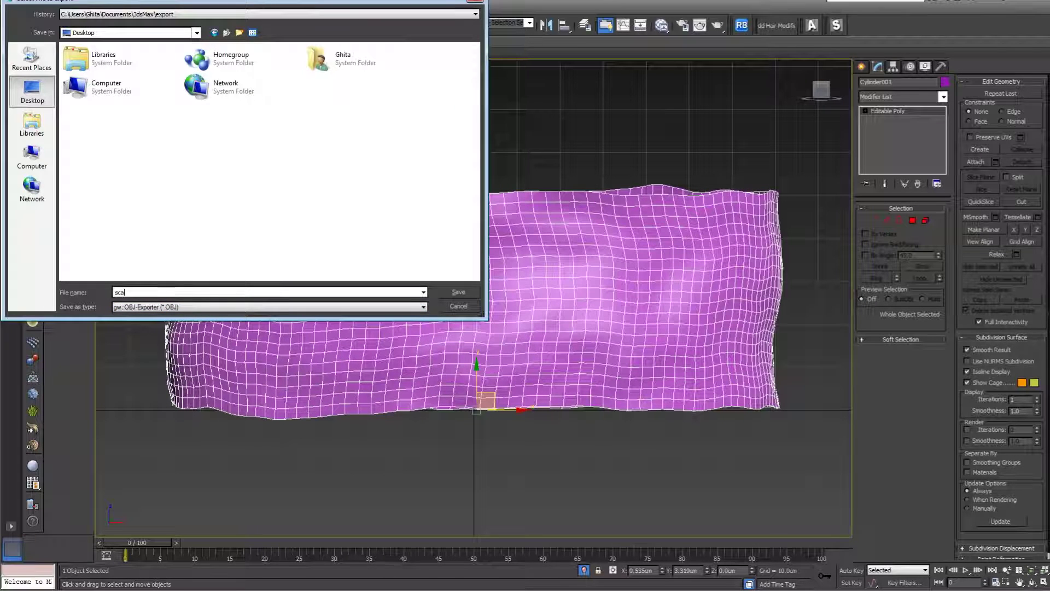
{"action": "key", "text": "Return"}
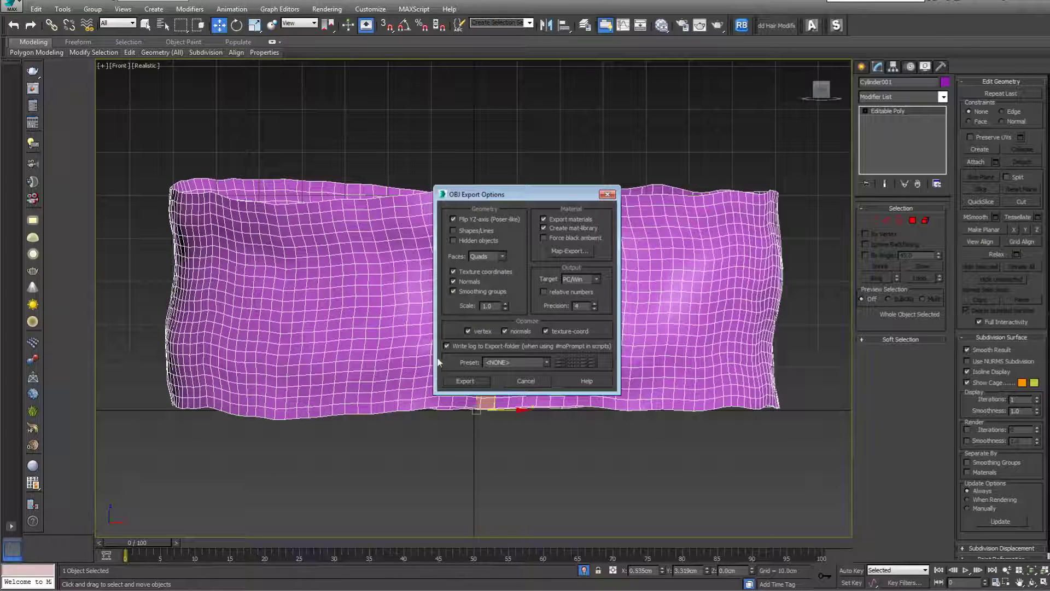
Step: Apply the ZBrush preset to the OBJ export options and complete the scarf export
{"action": "left_click", "coordinate": [546, 362]}
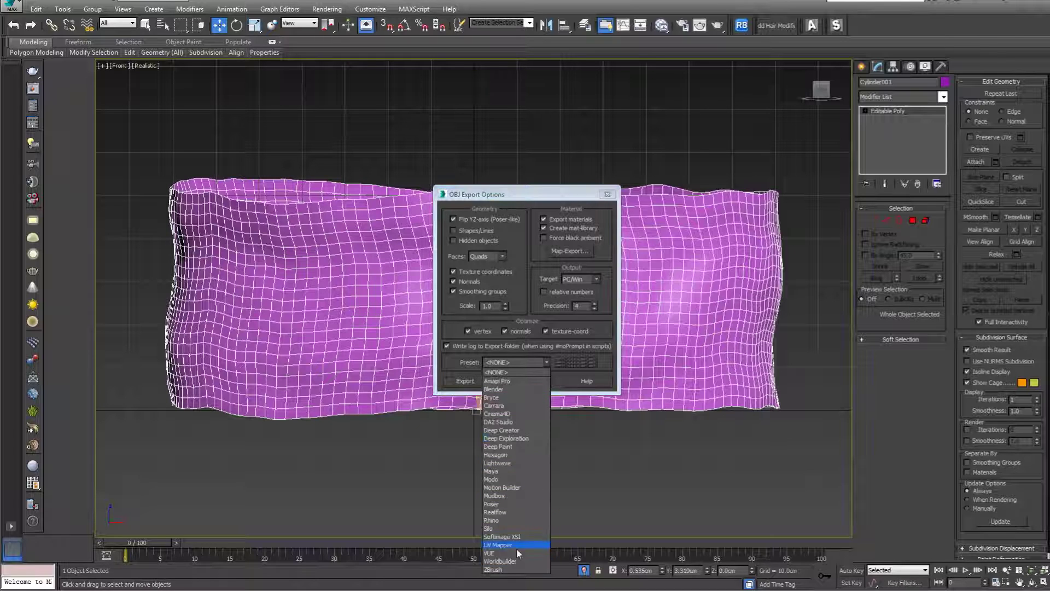
{"action": "left_click", "coordinate": [495, 570]}
{"action": "left_click", "coordinate": [466, 382]}
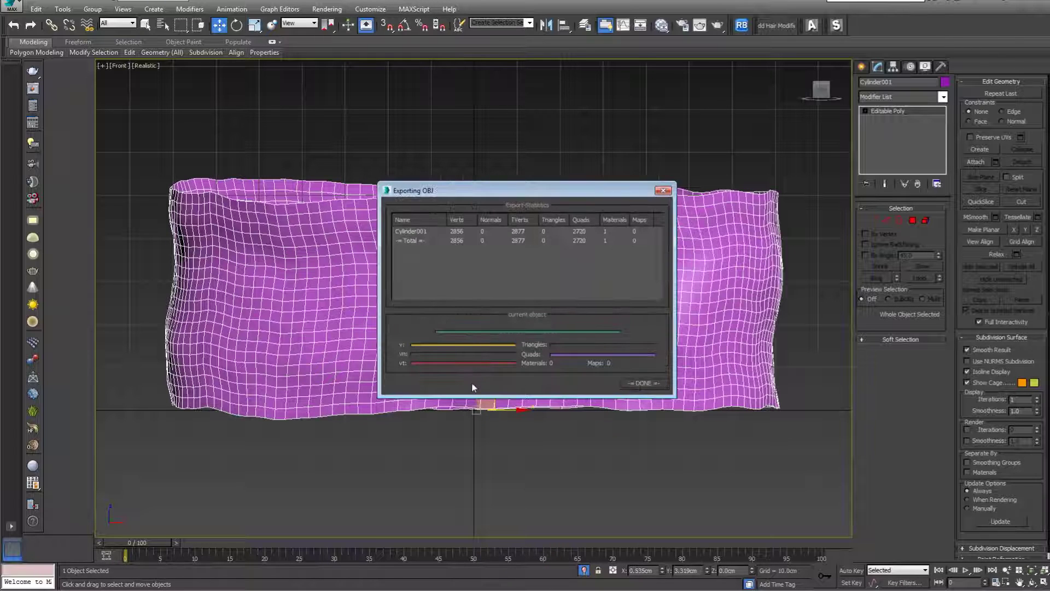
{"action": "left_click", "coordinate": [638, 383]}
Step: End the tube's isolation, then select and isolate the V-shaped stick mesh
{"action": "scroll", "coordinate": [357, 377], "scroll_direction": "down", "scroll_amount": 3}
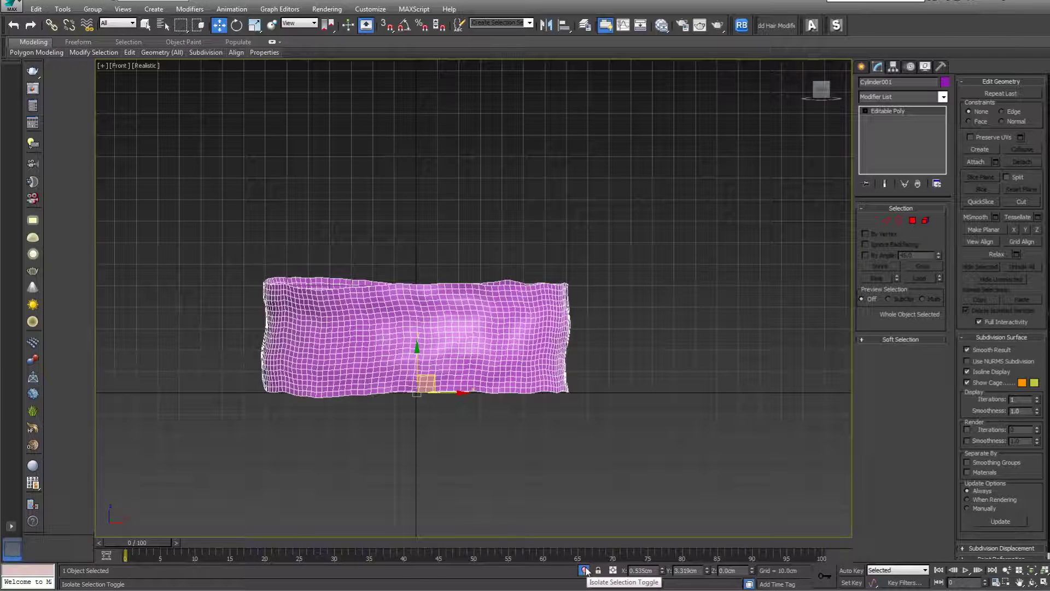
{"action": "left_click", "coordinate": [586, 572]}
{"action": "middle_click_drag", "start_coordinate": [825, 235], "coordinate": [605, 263]}
{"action": "left_click", "coordinate": [593, 273]}
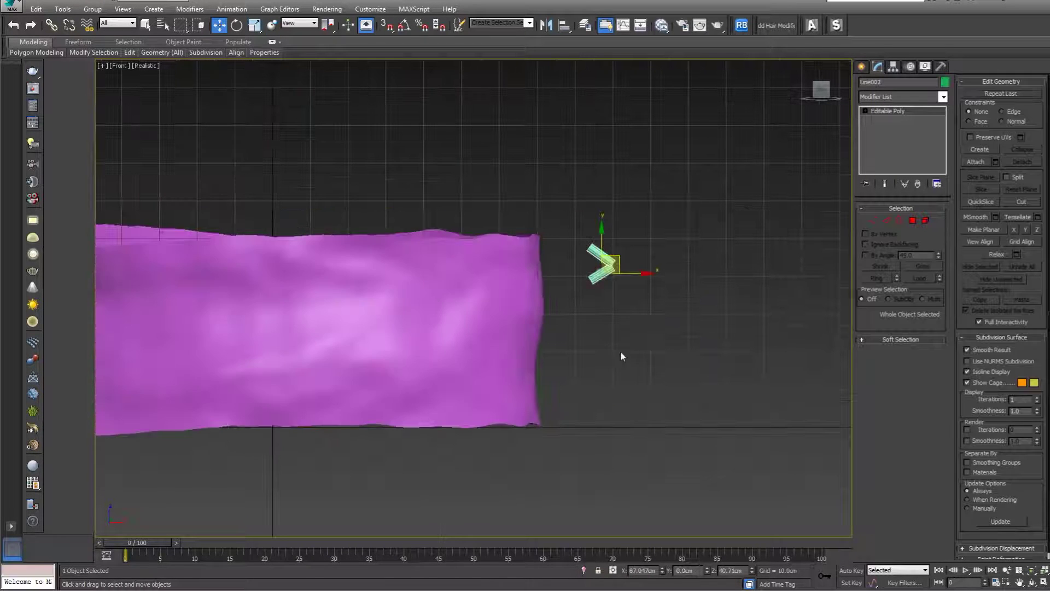
{"action": "key", "text": "z"}
Step: Export the isolated V-shaped mesh to the Desktop as an OBJ file named stick, using the ZBrush preset
{"action": "left_click", "coordinate": [16, 7]}
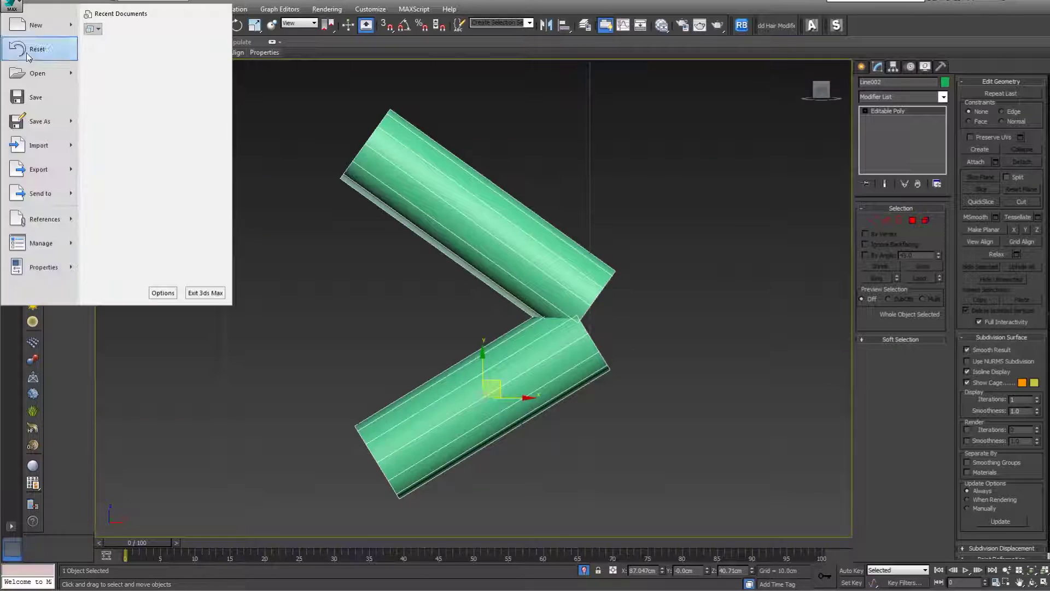
{"action": "left_click", "coordinate": [38, 170]}
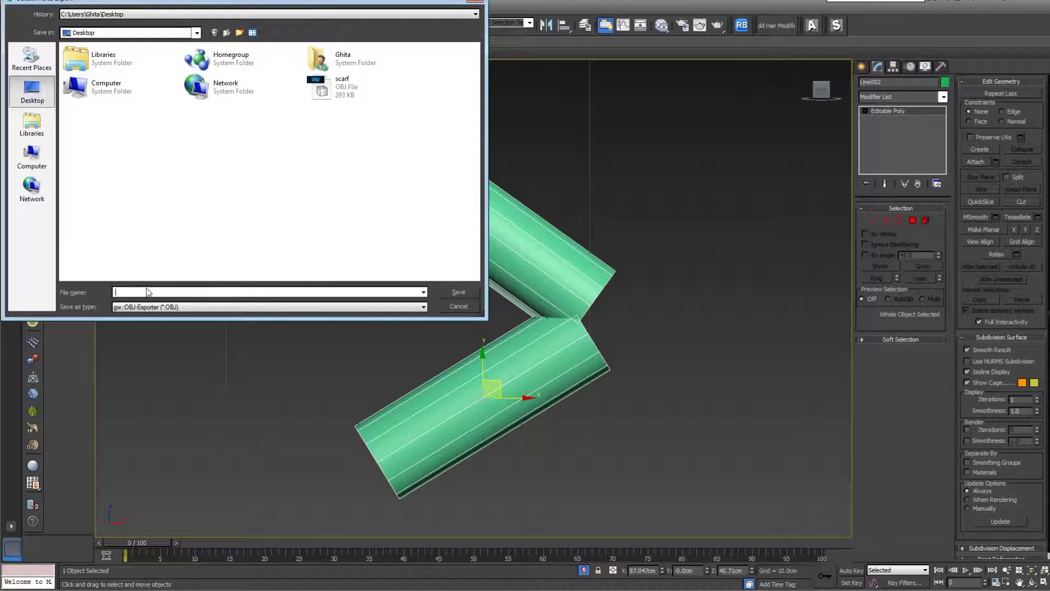
{"action": "type", "text": "st"}
{"action": "type", "text": "ick"}
{"action": "key", "text": "Return"}
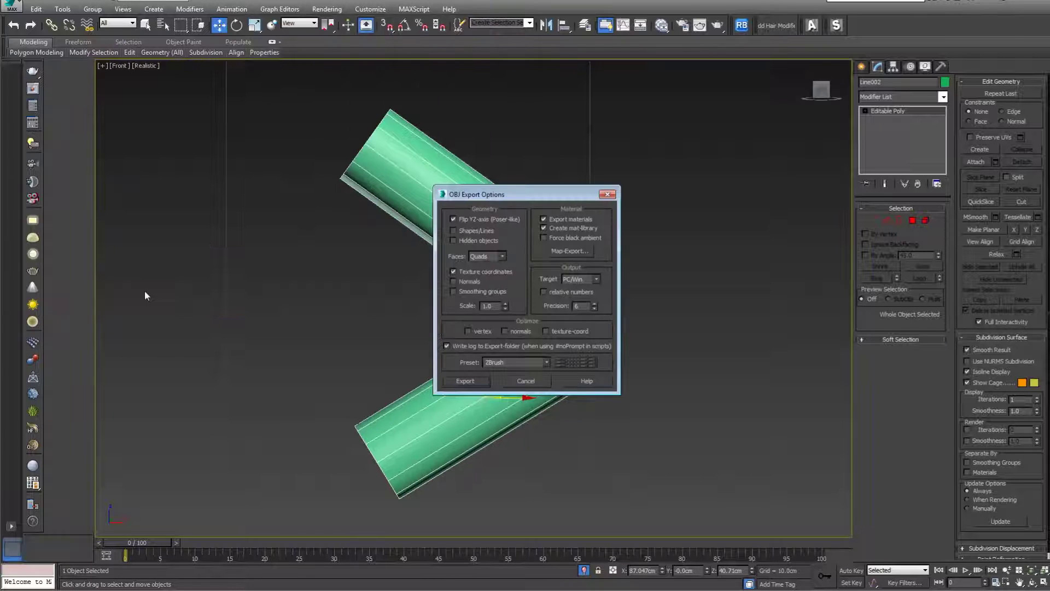
{"action": "left_click", "coordinate": [465, 381]}
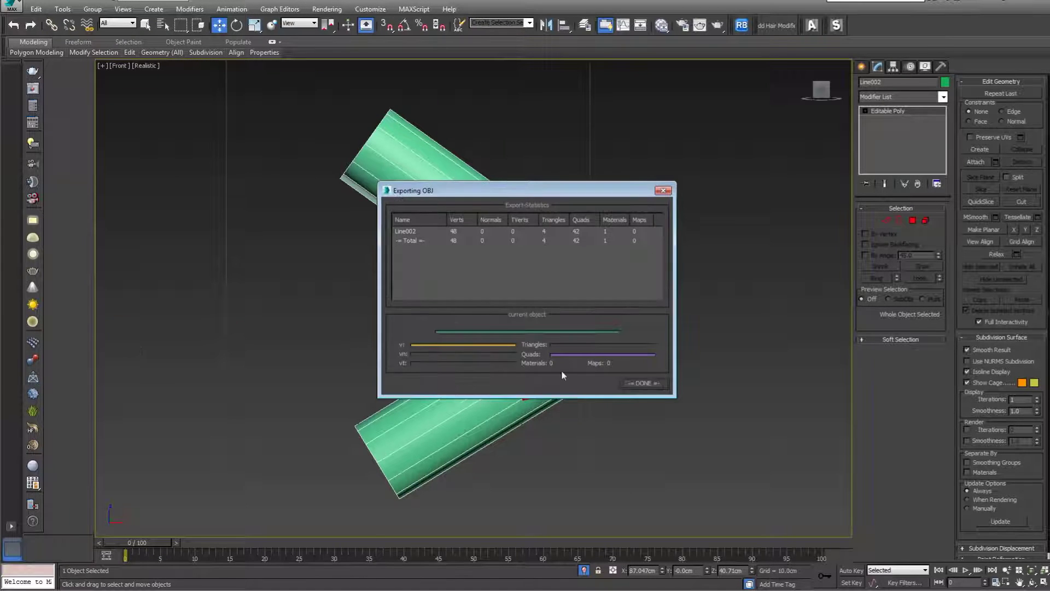
{"action": "left_click", "coordinate": [636, 381]}
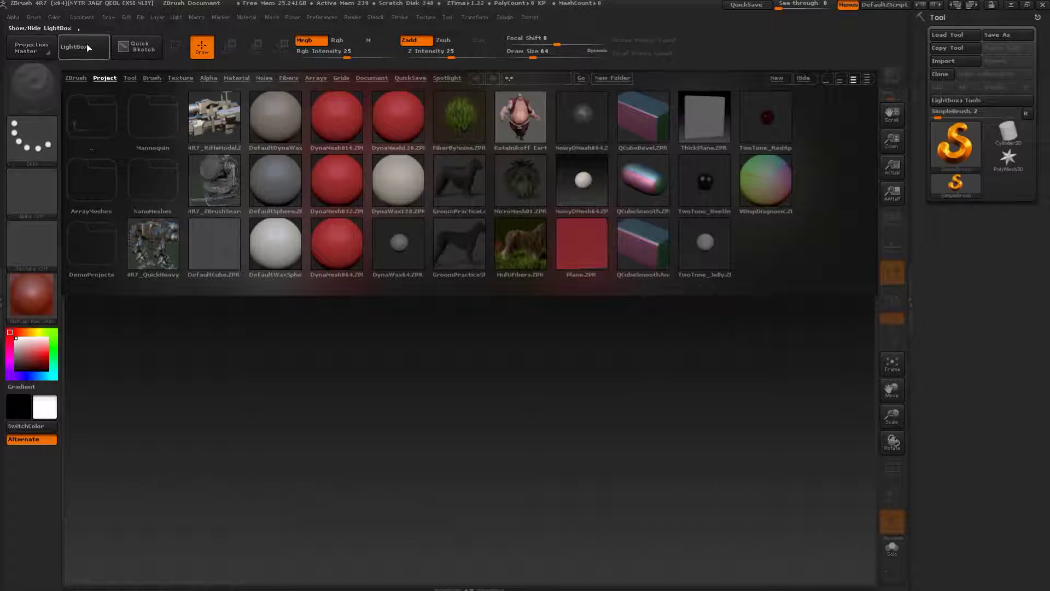
Step: Switch to ZBrush and hide LightBox to clear the canvas
{"action": "left_click", "coordinate": [74, 46]}
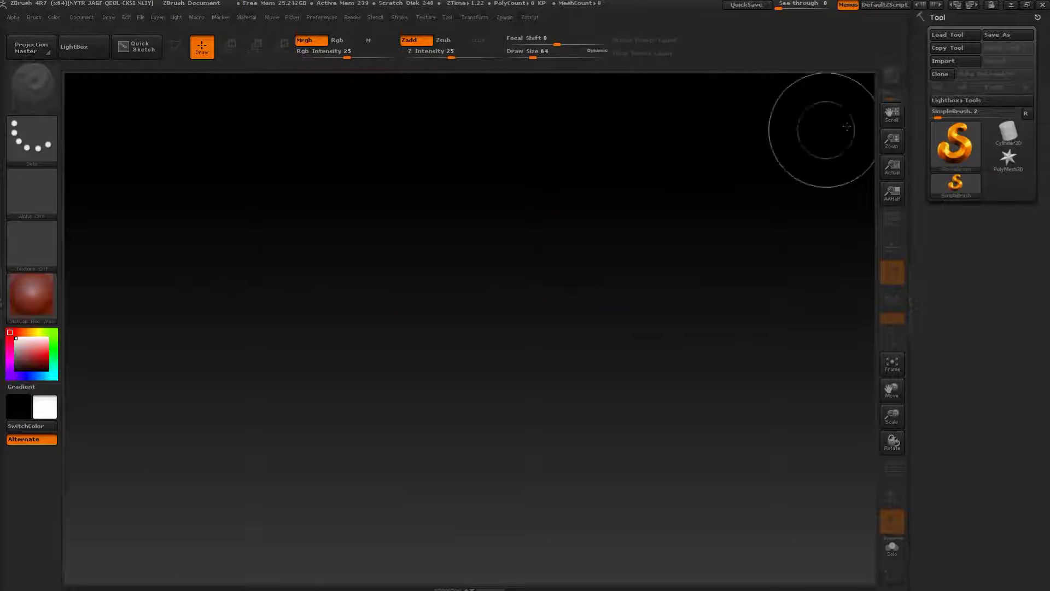
Step: Import the scarf OBJ file from the Desktop
{"action": "left_click", "coordinate": [944, 60]}
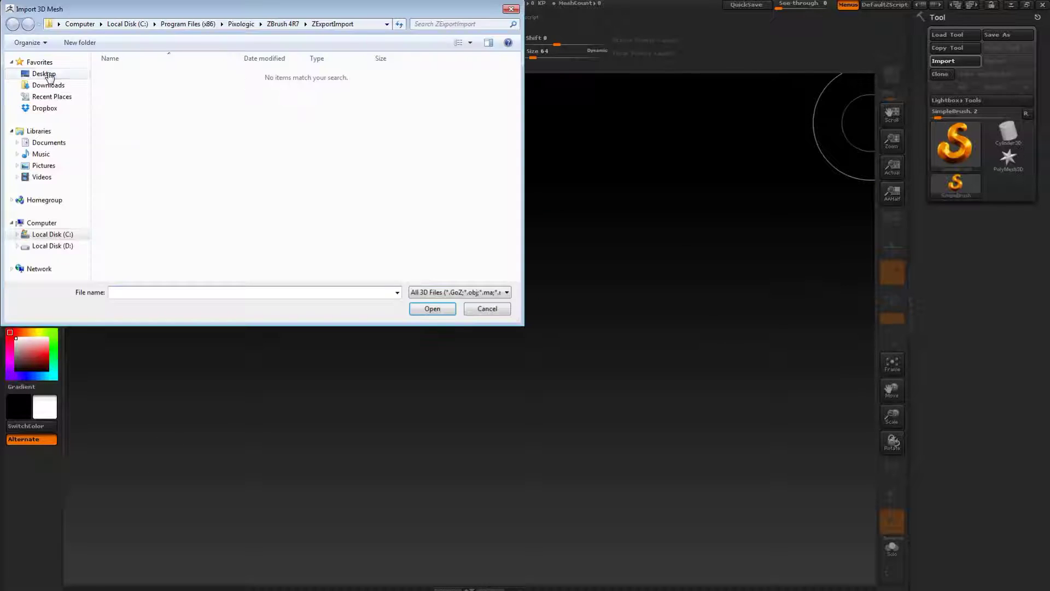
{"action": "left_click", "coordinate": [44, 73]}
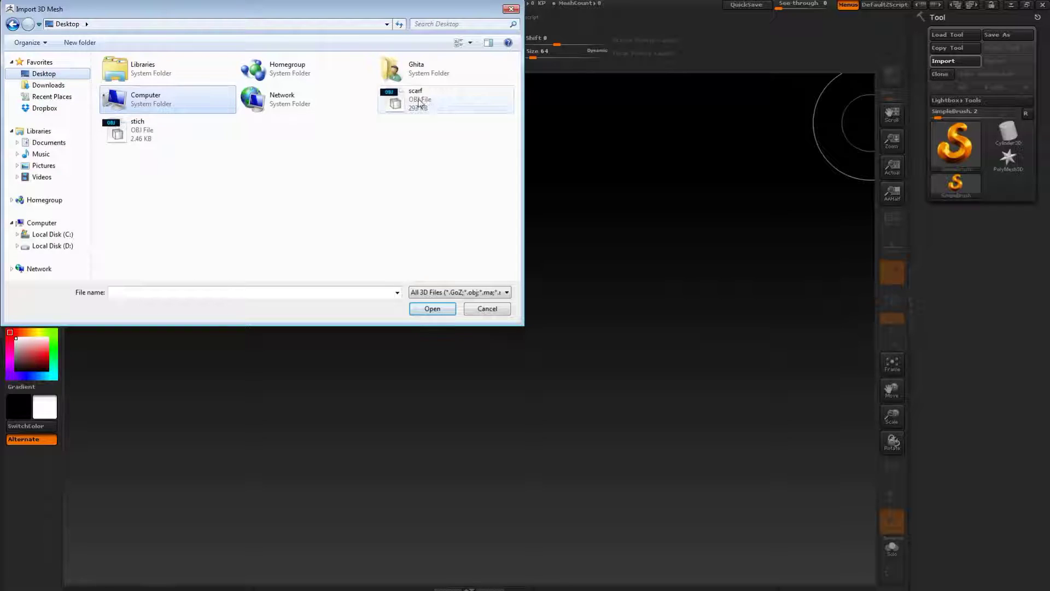
{"action": "left_click", "coordinate": [420, 102]}
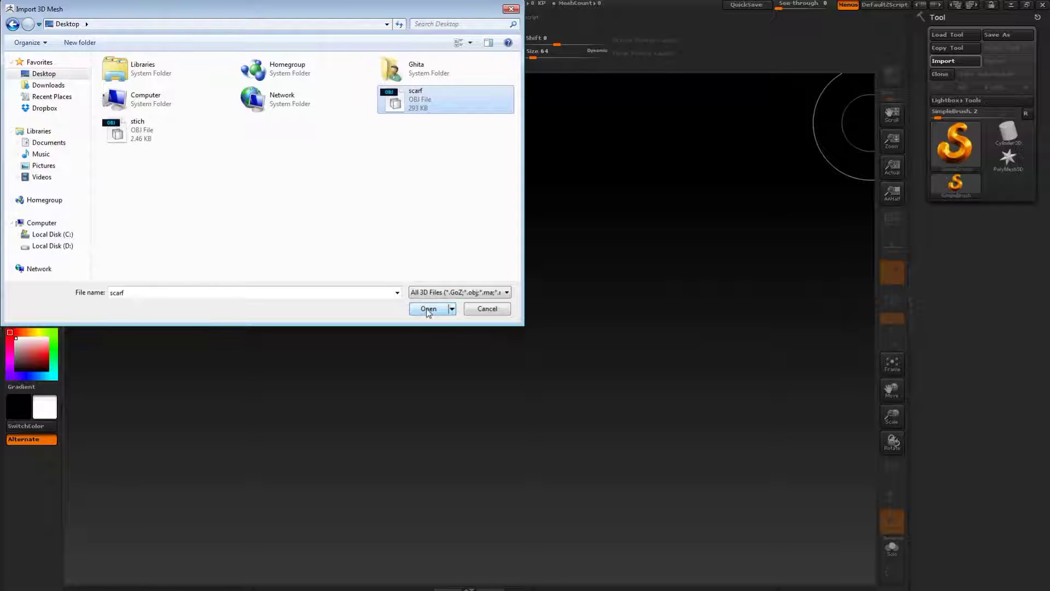
{"action": "left_click", "coordinate": [429, 308]}
Step: Draw the scarf mesh on the canvas and put it into Edit mode
{"action": "left_click_drag", "start_coordinate": [555, 314], "coordinate": [673, 364]}
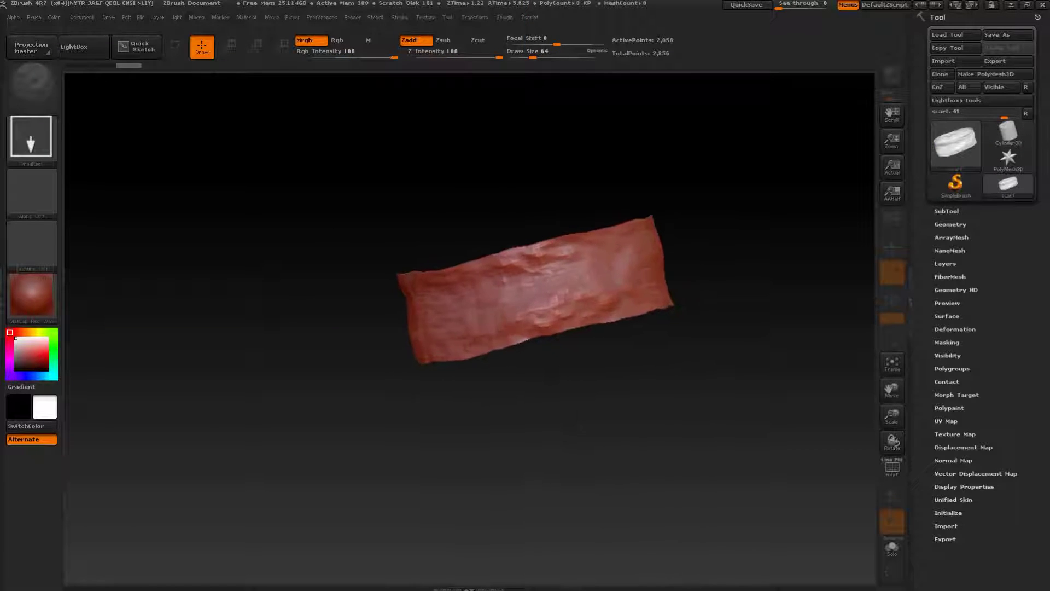
{"action": "left_click_drag", "start_coordinate": [673, 307], "coordinate": [744, 306]}
{"action": "key", "text": "t"}
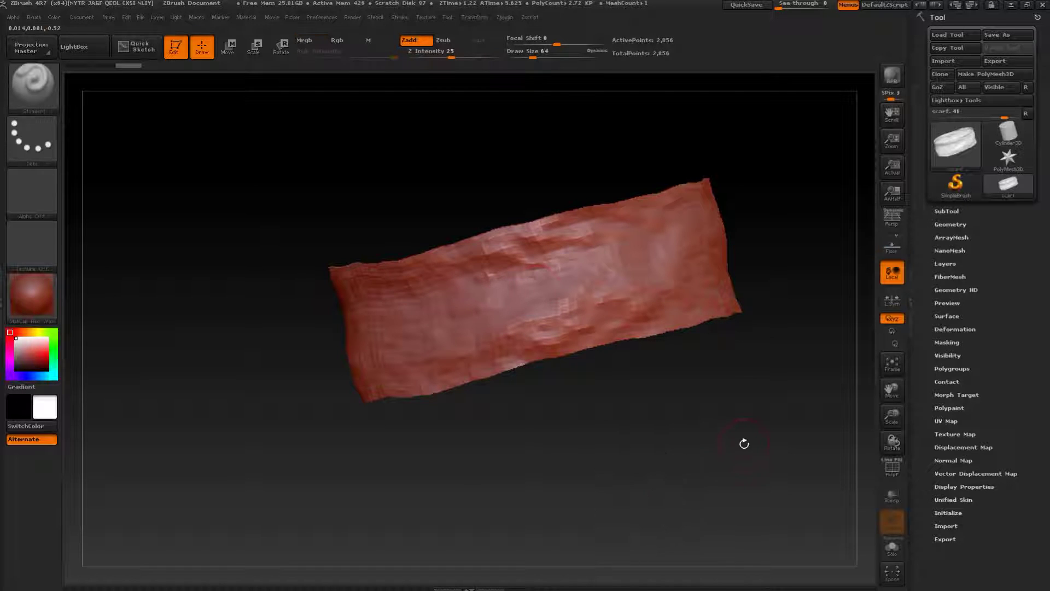
Step: Turn on double-sided display for the scarf mesh and inspect its inner and outer surfaces
{"action": "left_click_drag", "start_coordinate": [744, 444], "coordinate": [853, 490]}
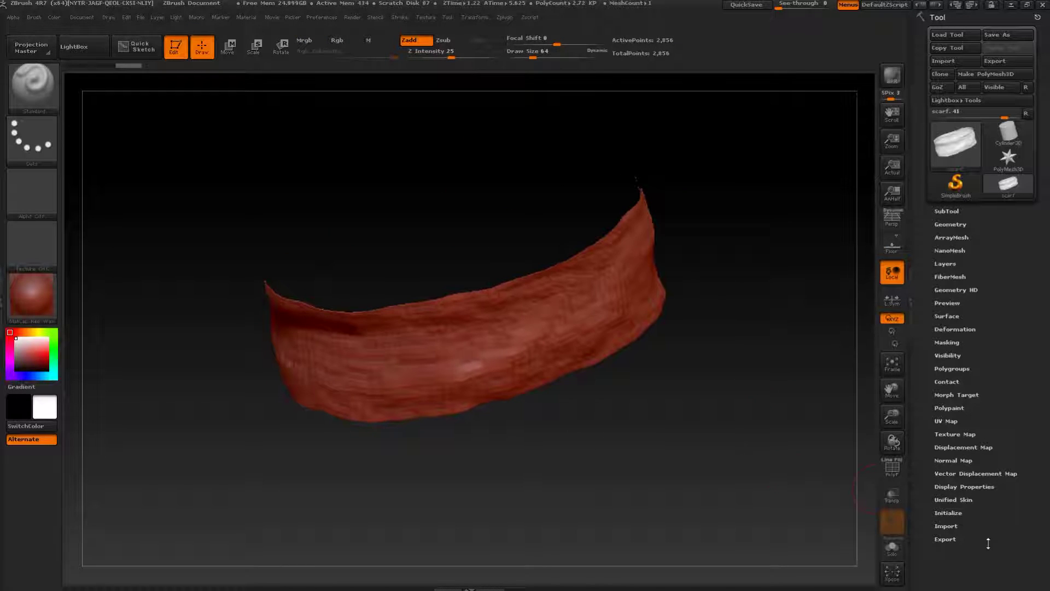
{"action": "left_click", "coordinate": [958, 486]}
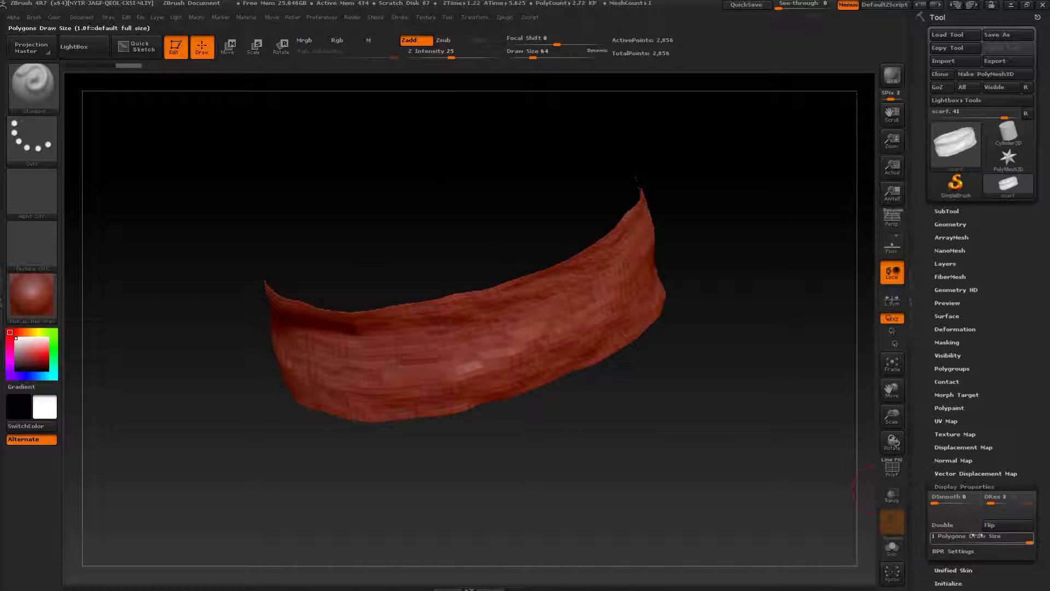
{"action": "left_click", "coordinate": [955, 525]}
{"action": "left_click_drag", "start_coordinate": [755, 432], "coordinate": [702, 396]}
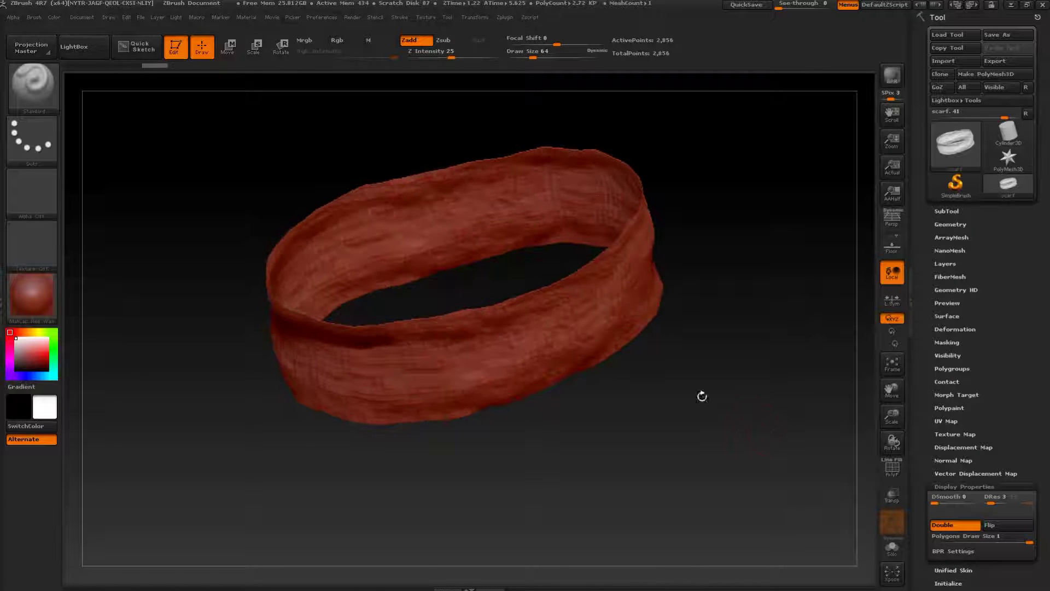
{"action": "left_click_drag", "start_coordinate": [709, 263], "coordinate": [698, 446]}
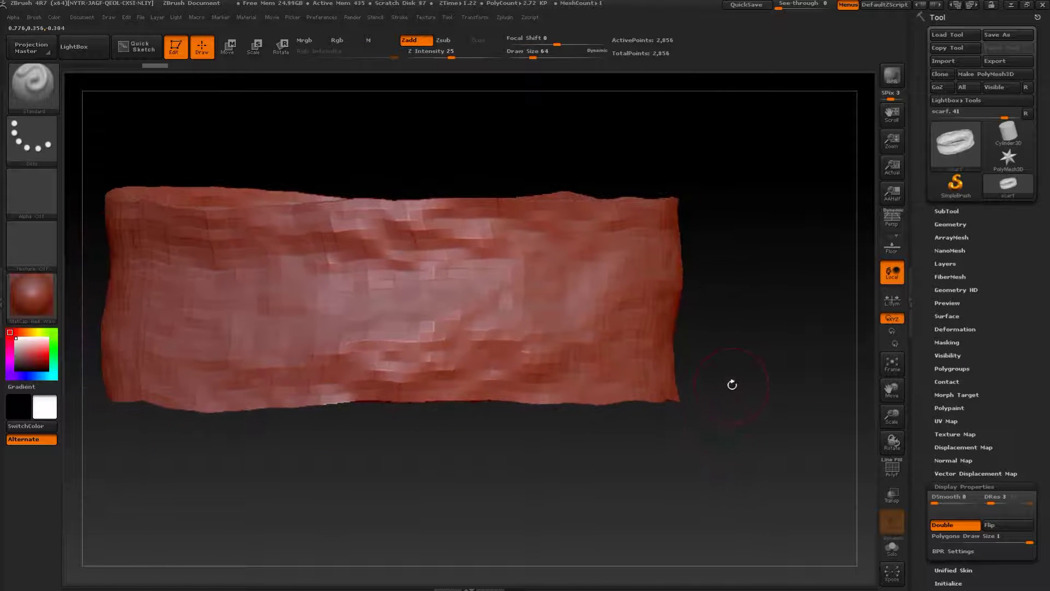
{"action": "left_click_drag", "start_coordinate": [752, 366], "coordinate": [754, 396]}
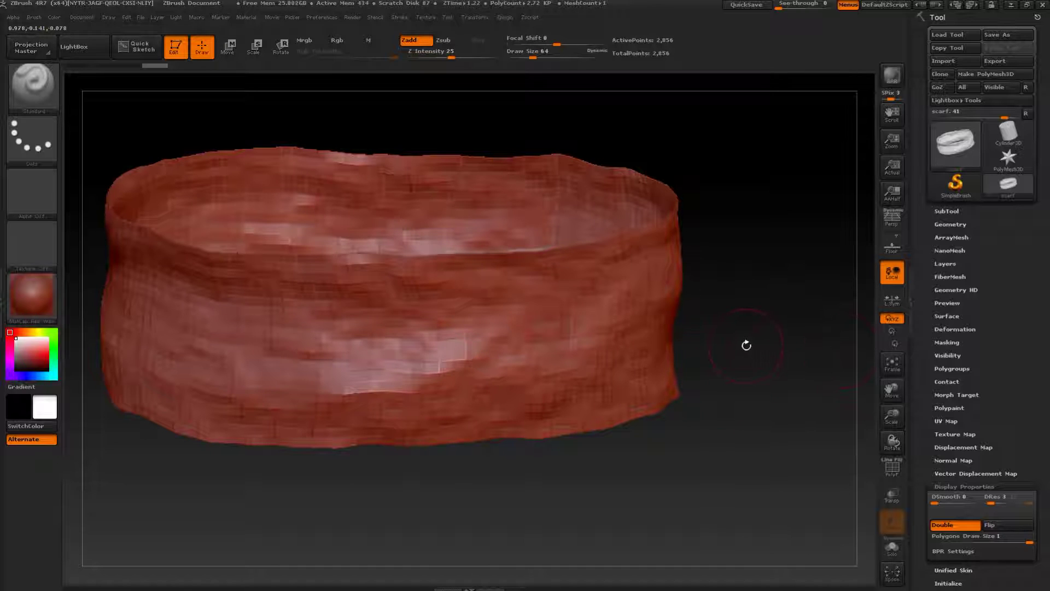
Step: Duplicate the scarf subtool and replace the active copy by importing the stich OBJ from the Desktop
{"action": "left_click", "coordinate": [939, 212]}
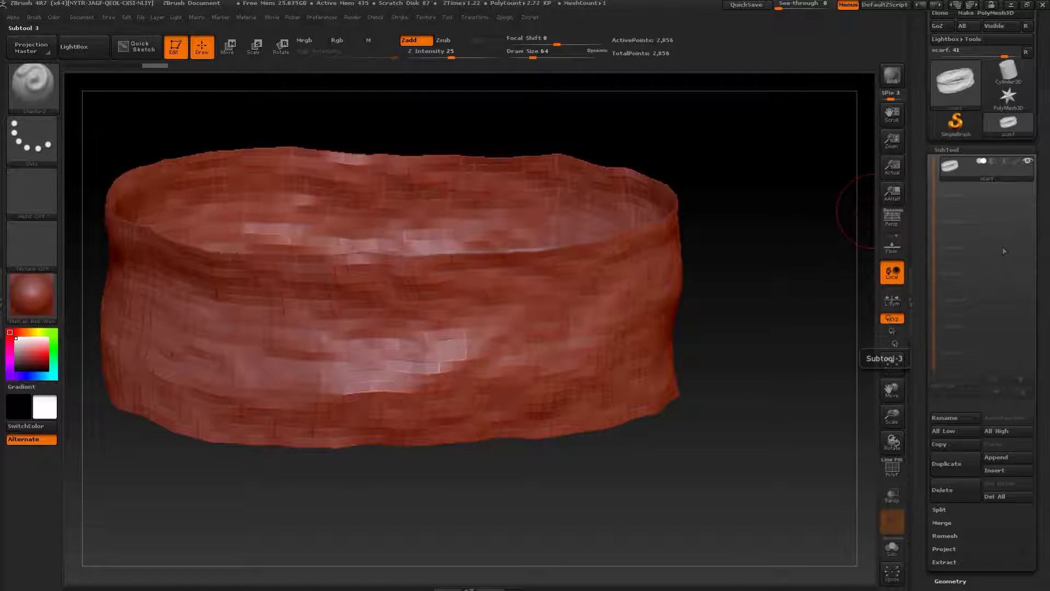
{"action": "left_click", "coordinate": [947, 463]}
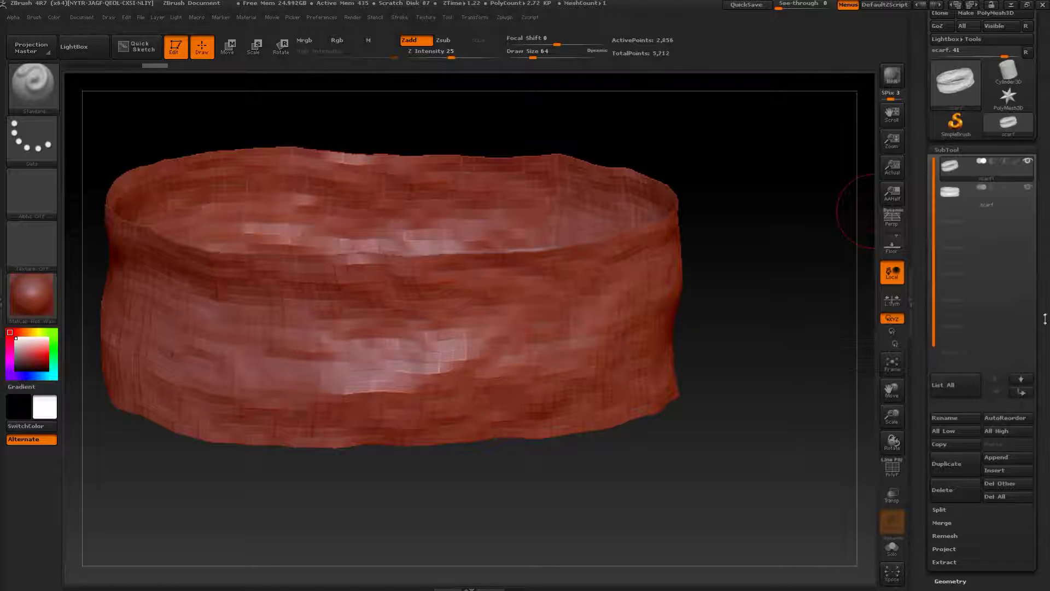
{"action": "scroll", "coordinate": [1039, 277], "scroll_direction": "up", "scroll_amount": 3}
{"action": "left_click", "coordinate": [943, 61]}
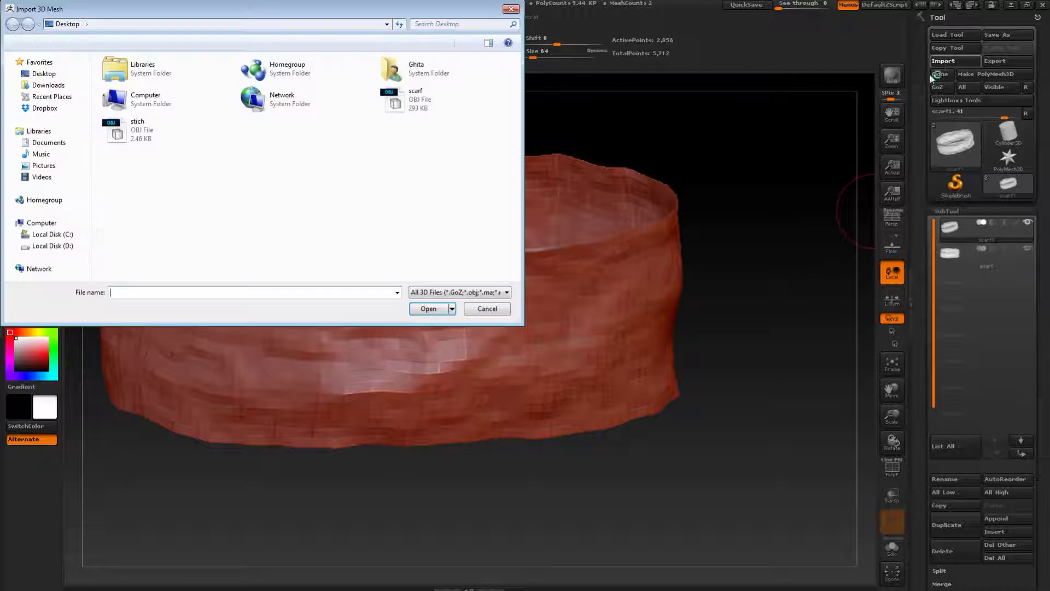
{"action": "double_click", "coordinate": [140, 131]}
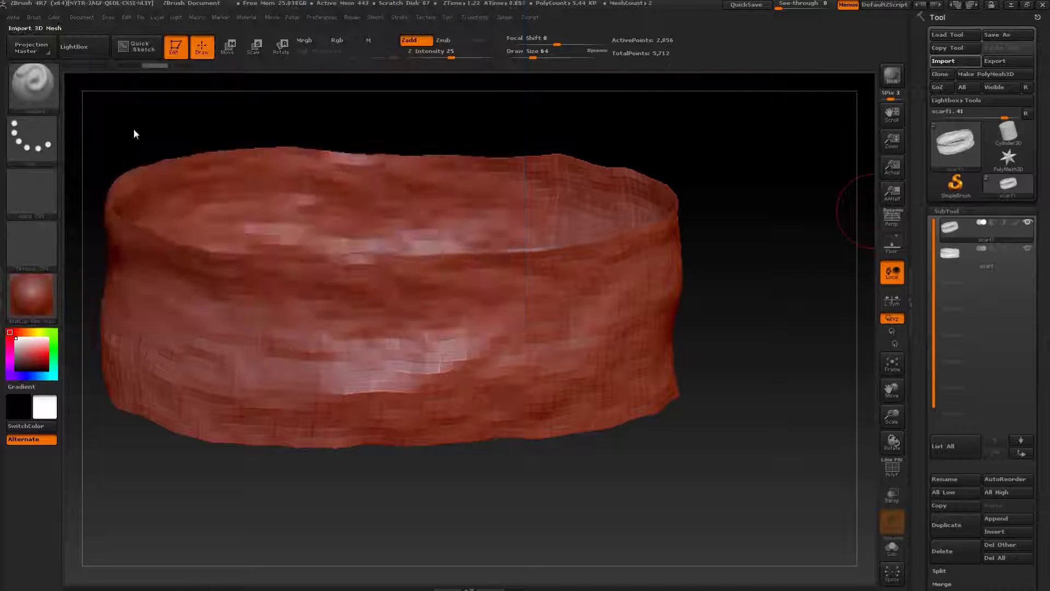
Step: Make a separate PolyMesh3D tool from the stich mesh, and delete the stich subtool from the scarf tool
{"action": "left_click_drag", "start_coordinate": [788, 340], "coordinate": [722, 347]}
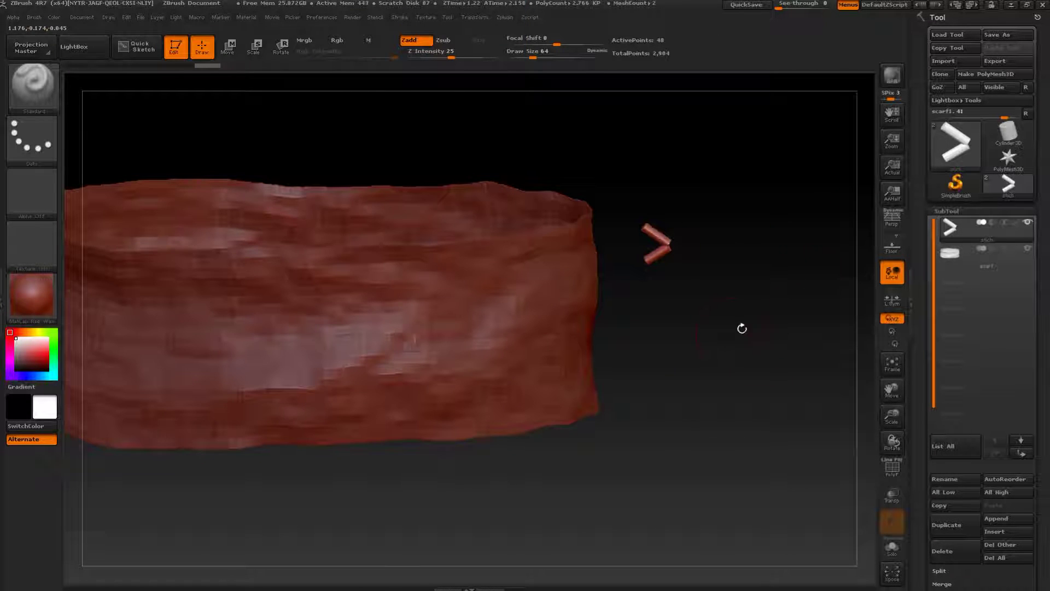
{"action": "left_click", "coordinate": [990, 75]}
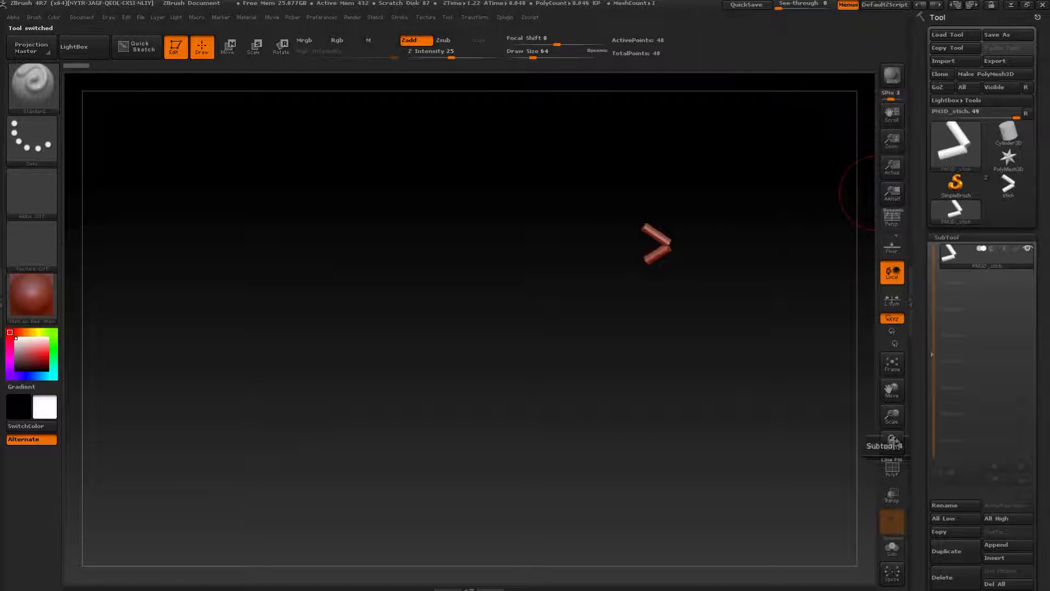
{"action": "left_click", "coordinate": [1008, 188]}
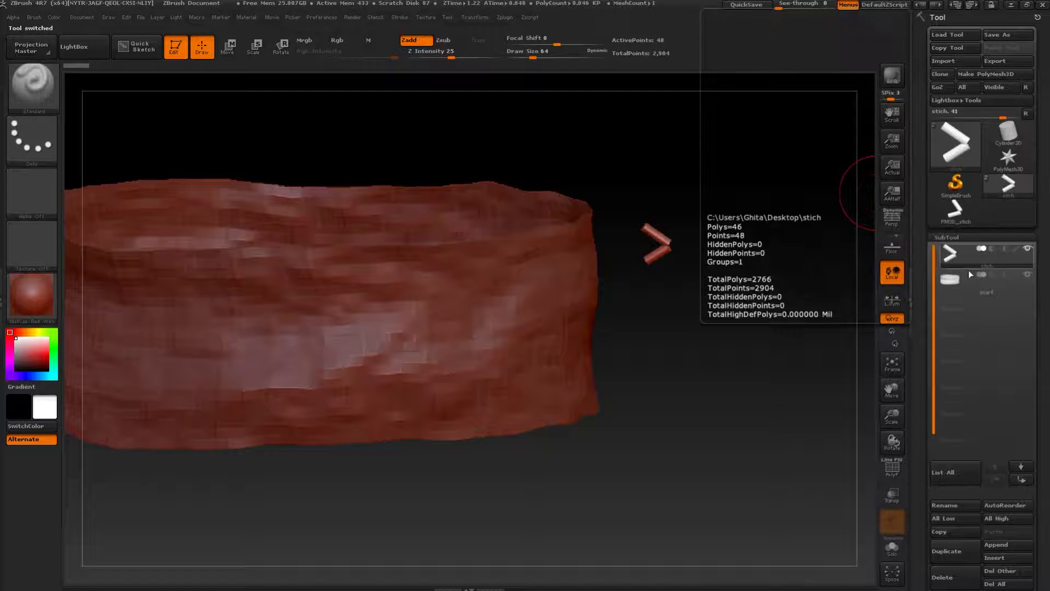
{"action": "left_click", "coordinate": [942, 578]}
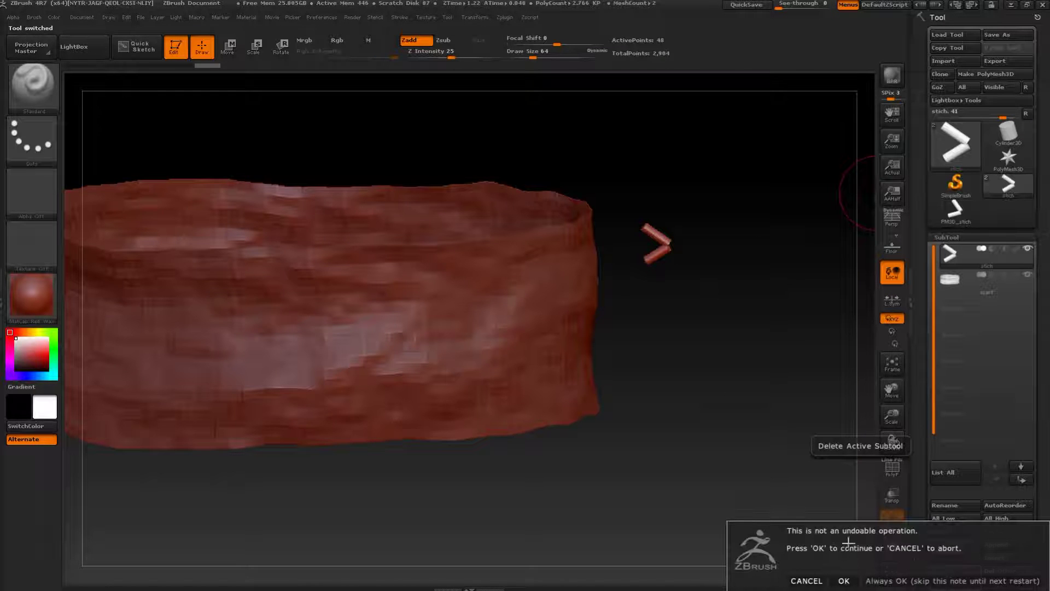
{"action": "left_click", "coordinate": [844, 580]}
Step: Switch to the PM3D_stich tool and frame its mesh on the canvas
{"action": "mouse_move", "coordinate": [959, 217]}
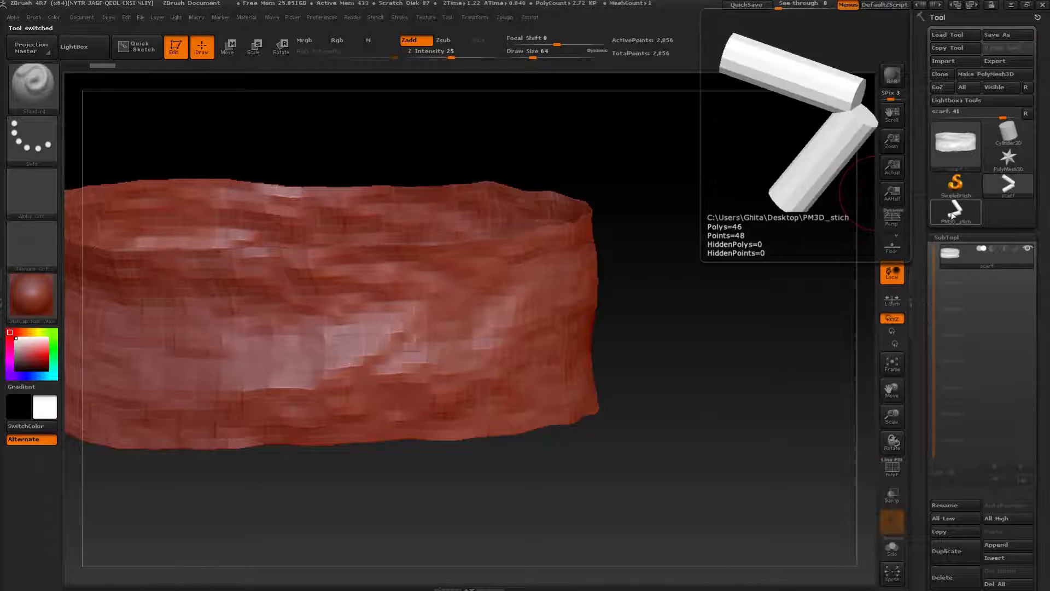
{"action": "left_click", "coordinate": [954, 216]}
{"action": "key", "text": "f"}
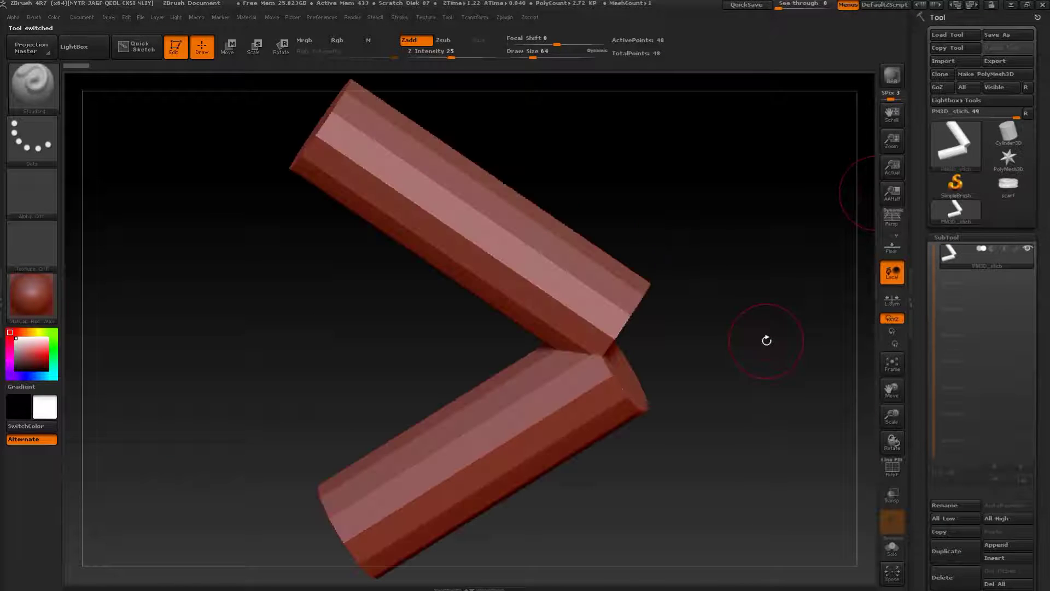
Step: Set the draw size to 17 and turn on the polyframe and perspective display for the stitch mesh
{"action": "left_click_drag", "start_coordinate": [757, 344], "coordinate": [744, 334]}
{"action": "type", "text": "s17"}
{"action": "key", "text": "Return"}
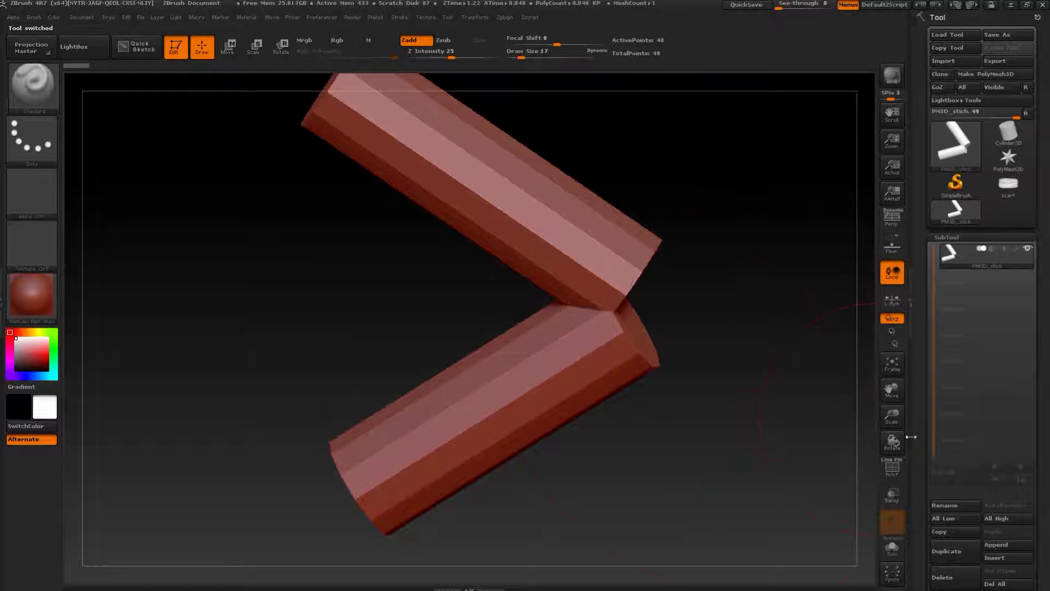
{"action": "left_click", "coordinate": [892, 467]}
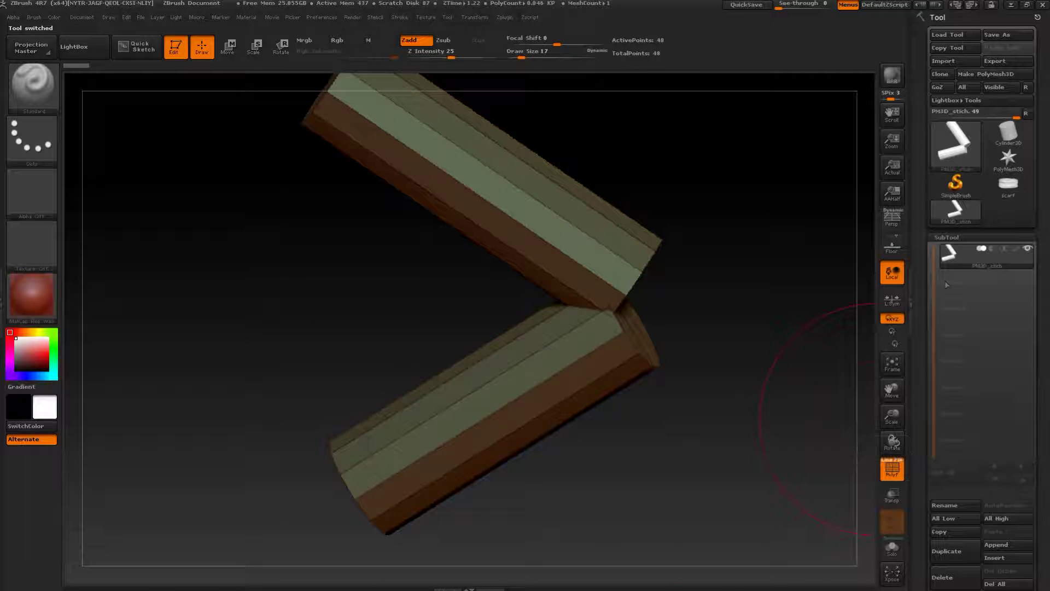
{"action": "left_click", "coordinate": [896, 222]}
Step: Remesh the stitch with ZRemesher, using a target polygons count of 1 with Adapt turned off
{"action": "scroll", "coordinate": [1036, 434], "scroll_direction": "down", "scroll_amount": 8}
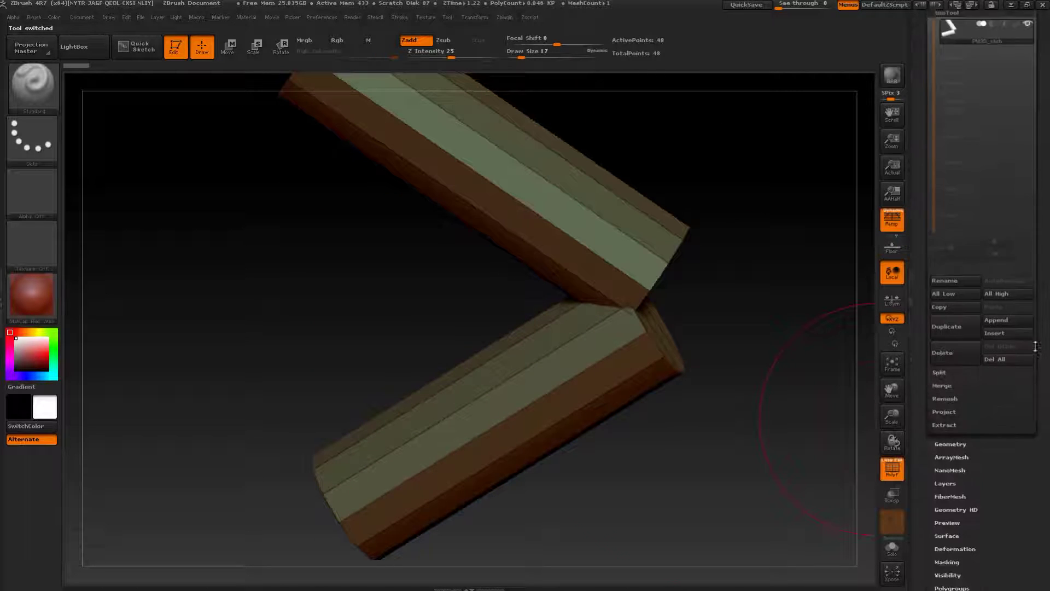
{"action": "left_click", "coordinate": [955, 235]}
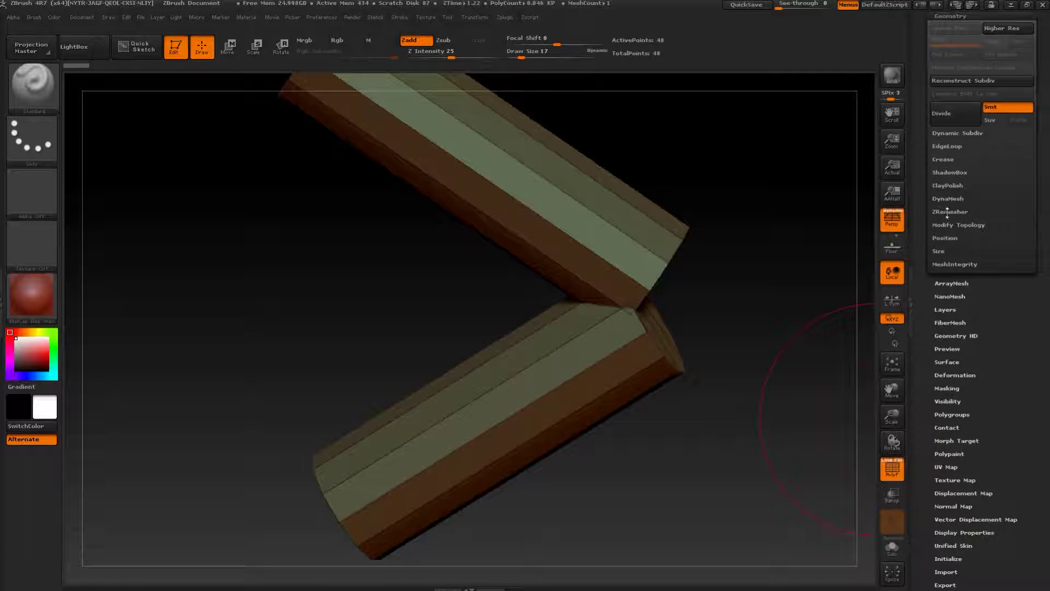
{"action": "left_click", "coordinate": [948, 212]}
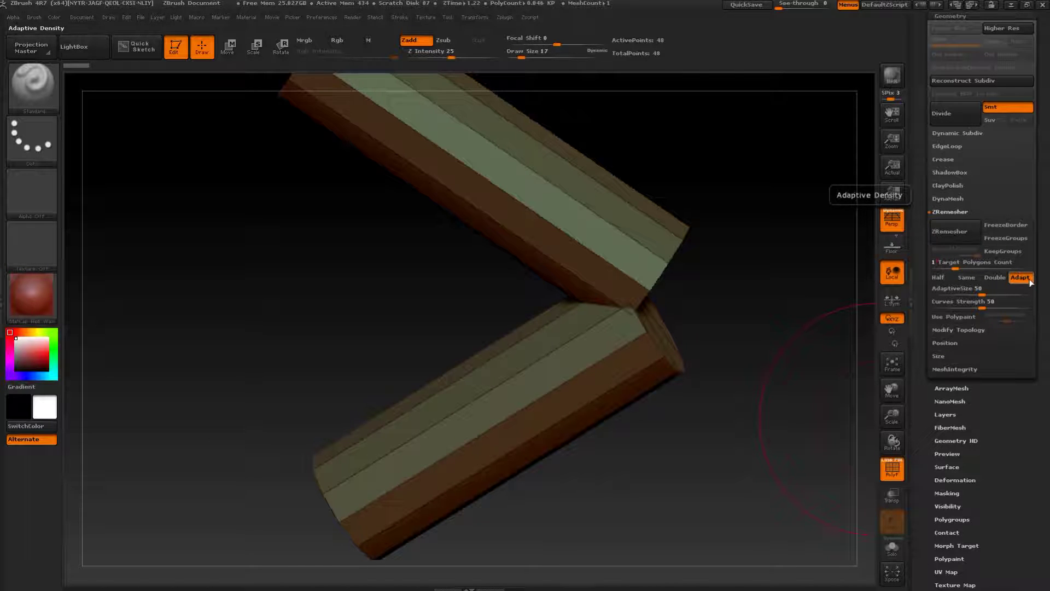
{"action": "left_click", "coordinate": [950, 232]}
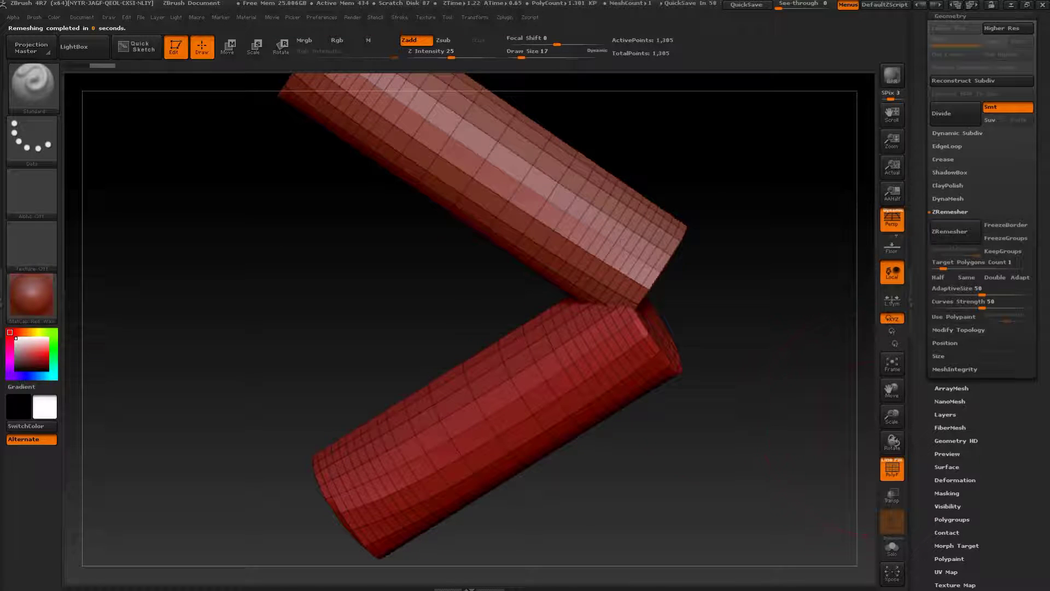
Step: Smooth both sticks of the V, tapering their outer ends into narrow rounded tips
{"action": "left_click_drag", "start_coordinate": [743, 380], "coordinate": [696, 385]}
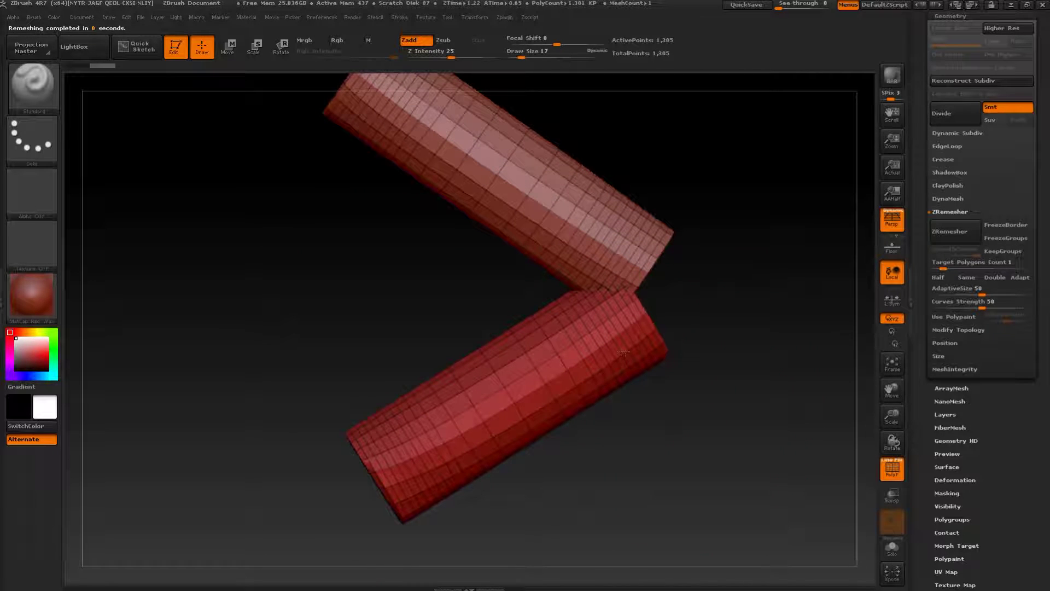
{"action": "key", "text": "s"}
{"action": "key", "text": "s"}
{"action": "mouse_move", "coordinate": [611, 362]}
{"action": "left_mouse_down", "text": "shift"}
{"action": "mouse_move", "coordinate": [637, 338]}
{"action": "mouse_move", "coordinate": [601, 325]}
{"action": "mouse_move", "coordinate": [484, 418]}
{"action": "mouse_move", "coordinate": [373, 473]}
{"action": "mouse_move", "coordinate": [385, 488]}
{"action": "mouse_move", "coordinate": [274, 265]}
{"action": "mouse_move", "coordinate": [369, 329]}
{"action": "mouse_move", "coordinate": [778, 351]}
{"action": "mouse_move", "coordinate": [691, 310]}
{"action": "mouse_move", "coordinate": [731, 337]}
{"action": "left_mouse_up", "text": "shift"}
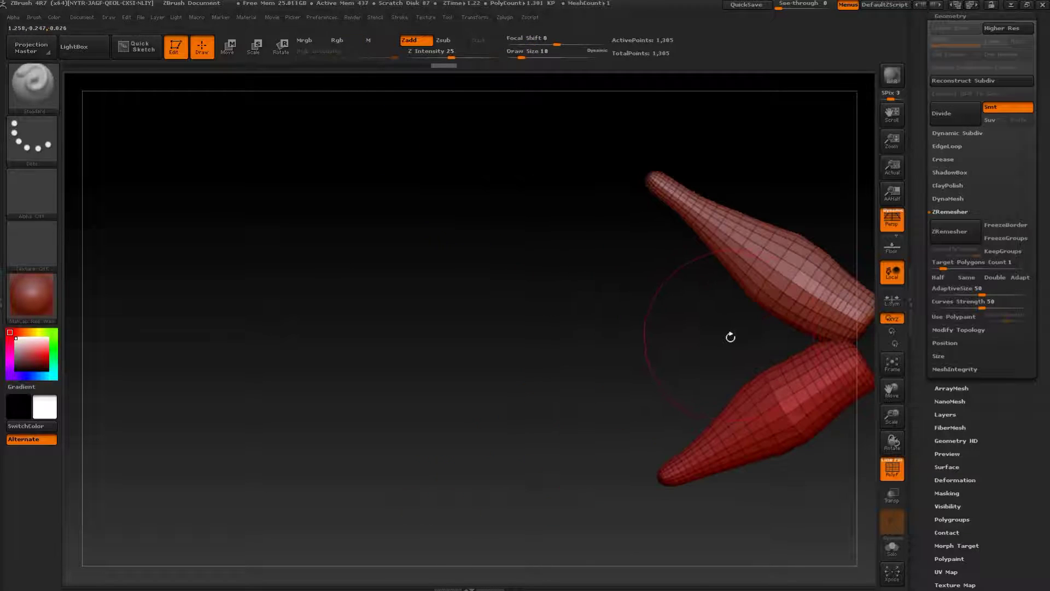
Step: Reshape the meeting ends of the two sticks with the Move Topological brush, adjusting the brush size between strokes
{"action": "key", "text": "b"}
{"action": "key", "text": "m"}
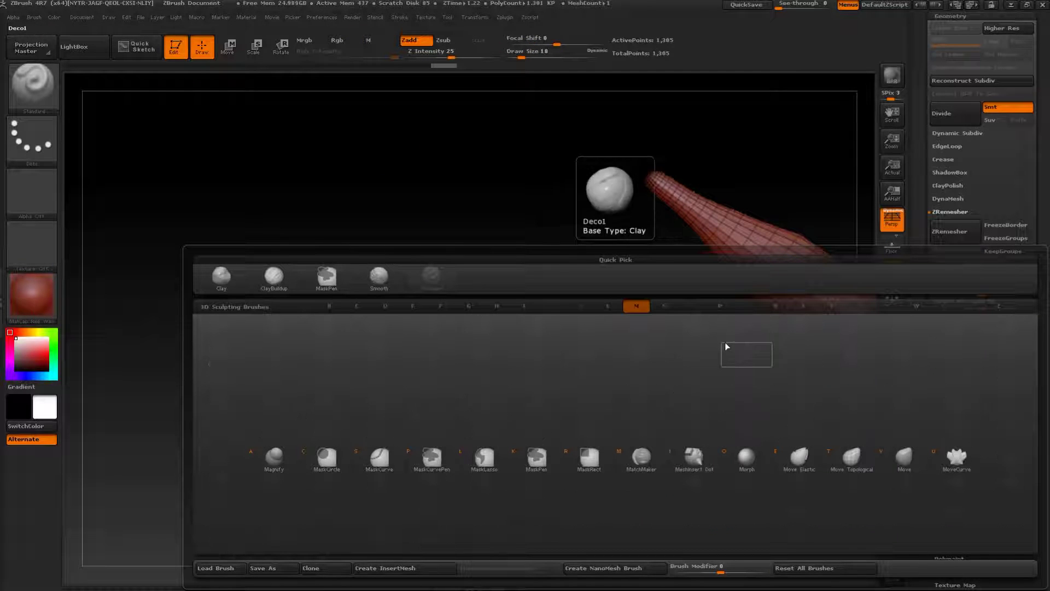
{"action": "left_click", "coordinate": [852, 457]}
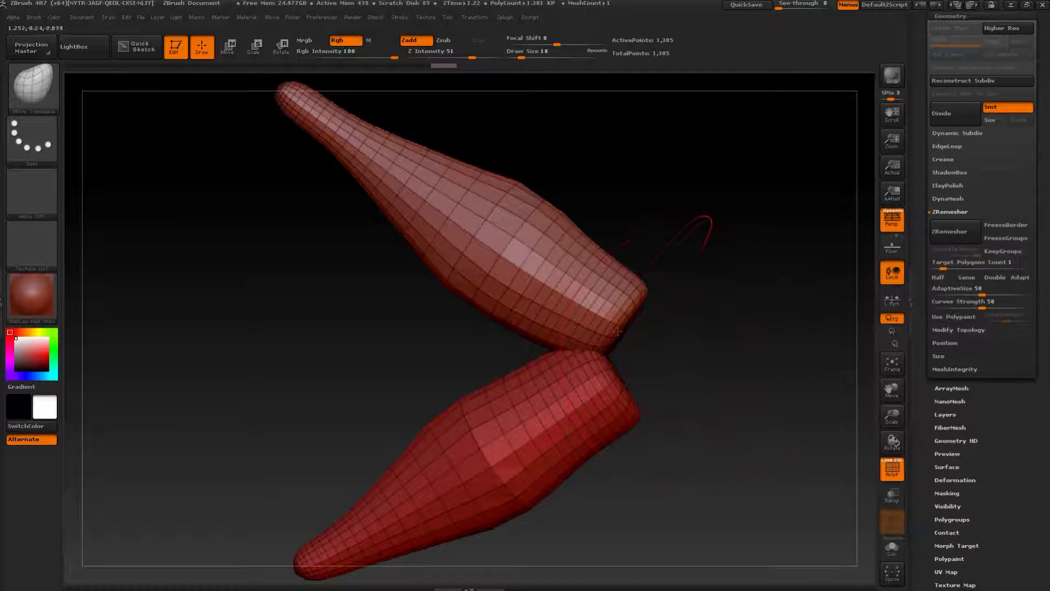
{"action": "key", "text": "s"}
{"action": "left_click_drag", "start_coordinate": [617, 330], "coordinate": [625, 338], "text": "alt"}
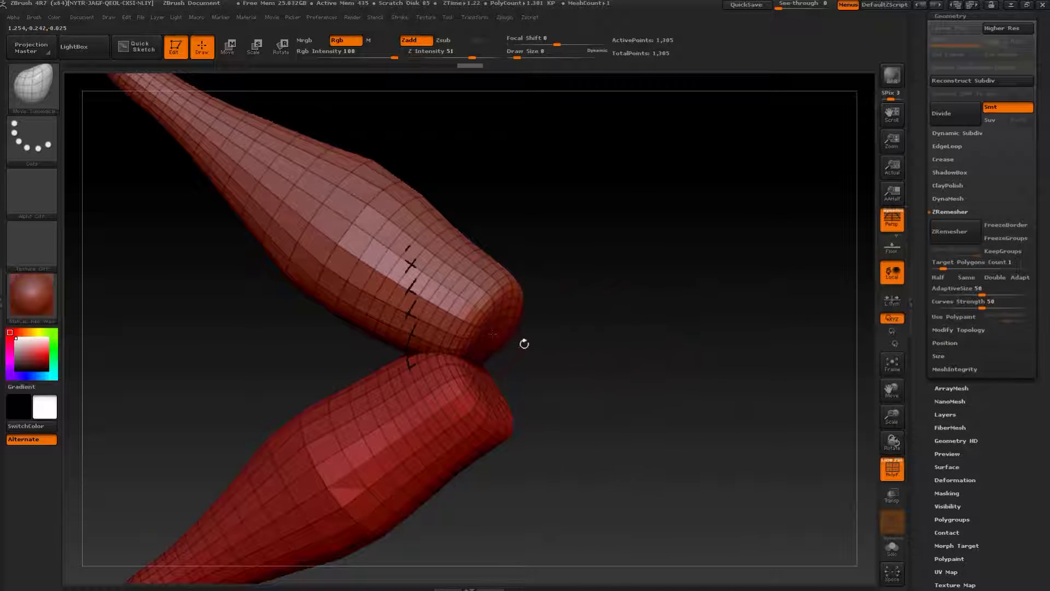
{"action": "key", "text": "s"}
{"action": "left_click_drag", "start_coordinate": [492, 331], "coordinate": [484, 336]}
{"action": "key", "text": "s"}
{"action": "mouse_move", "coordinate": [539, 356]}
{"action": "left_mouse_down", "text": "alt"}
{"action": "mouse_move", "coordinate": [644, 328]}
{"action": "mouse_move", "coordinate": [526, 345]}
{"action": "mouse_move", "coordinate": [441, 371]}
{"action": "left_mouse_up", "text": "alt"}
{"action": "key", "text": "s"}
{"action": "mouse_move", "coordinate": [426, 301]}
{"action": "left_mouse_down"}
{"action": "mouse_move", "coordinate": [375, 235]}
{"action": "mouse_move", "coordinate": [576, 216]}
{"action": "mouse_move", "coordinate": [658, 257]}
{"action": "mouse_move", "coordinate": [518, 428]}
{"action": "mouse_move", "coordinate": [458, 403]}
{"action": "left_mouse_up"}
{"action": "key", "text": "s"}
{"action": "key", "text": "b"}
{"action": "key", "text": "i"}
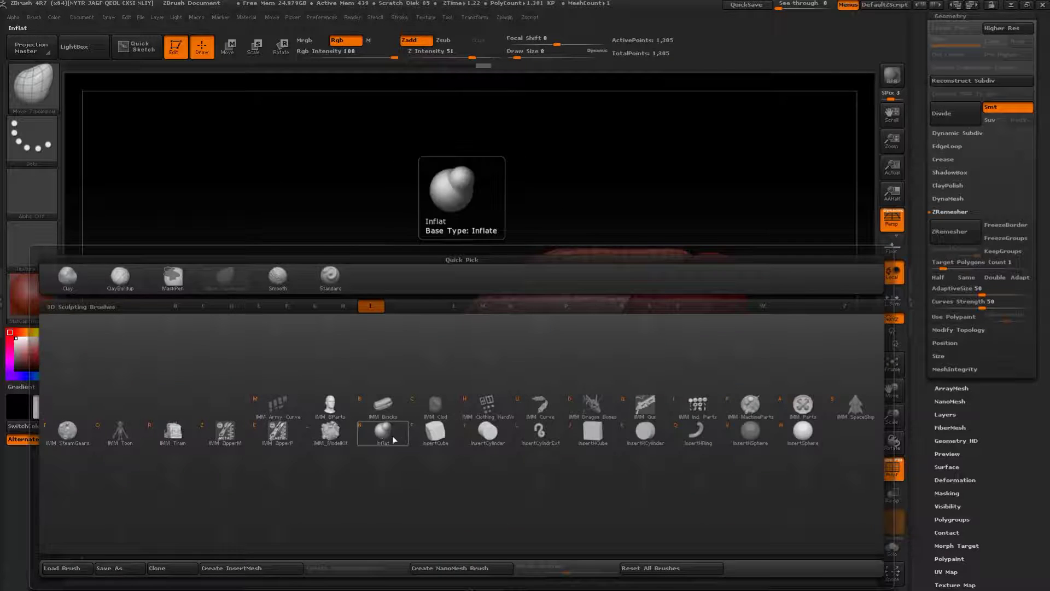
{"action": "key", "text": "n"}
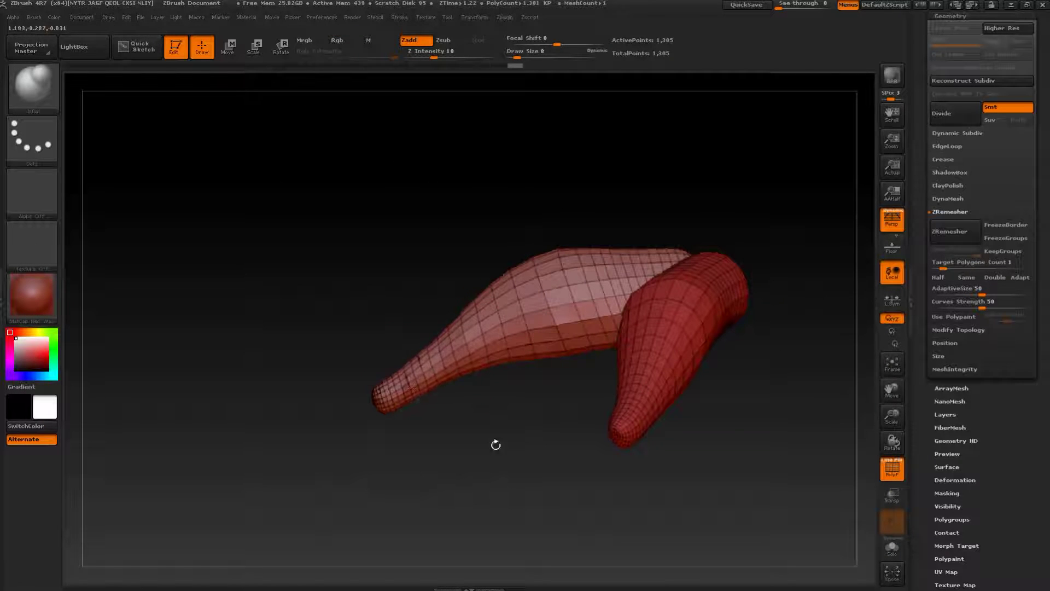
{"action": "left_click_drag", "start_coordinate": [496, 445], "coordinate": [499, 421]}
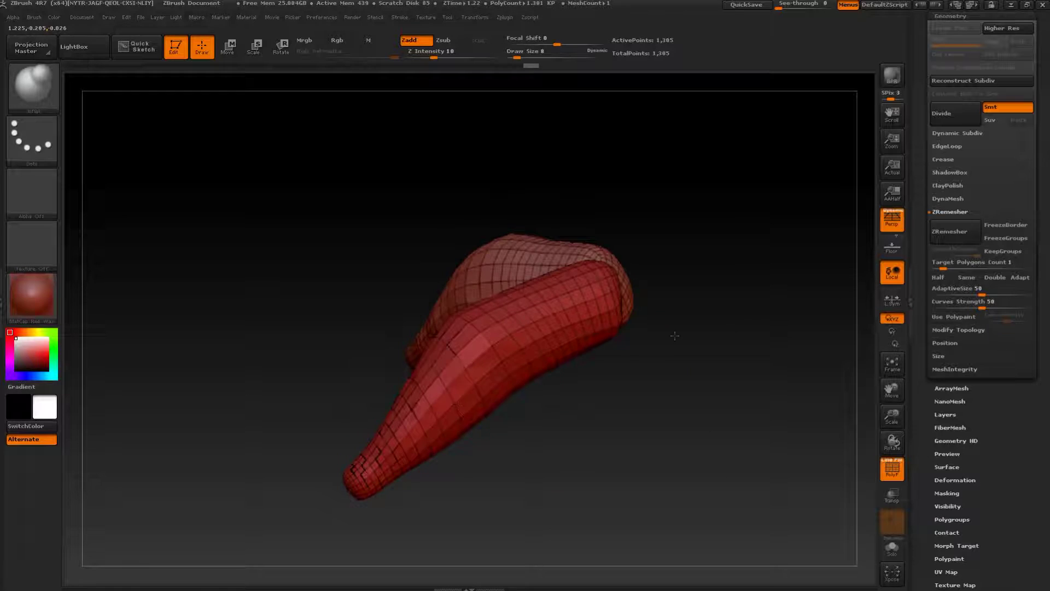
{"action": "left_click_drag", "start_coordinate": [675, 336], "coordinate": [666, 364]}
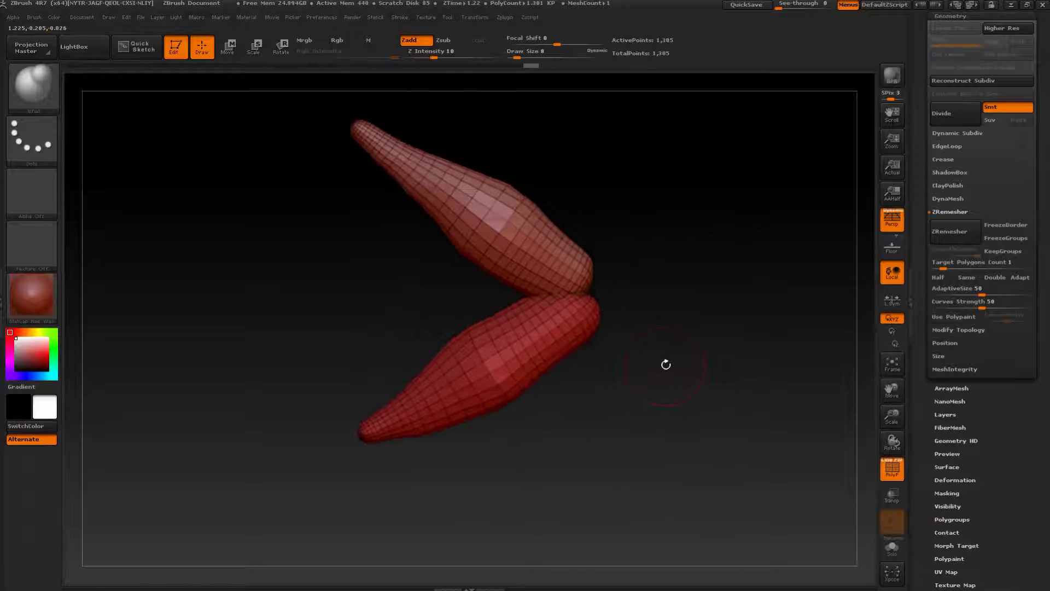
Step: Switch back to the Move Topological brush with a draw size of 18 and turn off the polyframe display
{"action": "key", "text": "b"}
{"action": "left_click", "coordinate": [441, 287]}
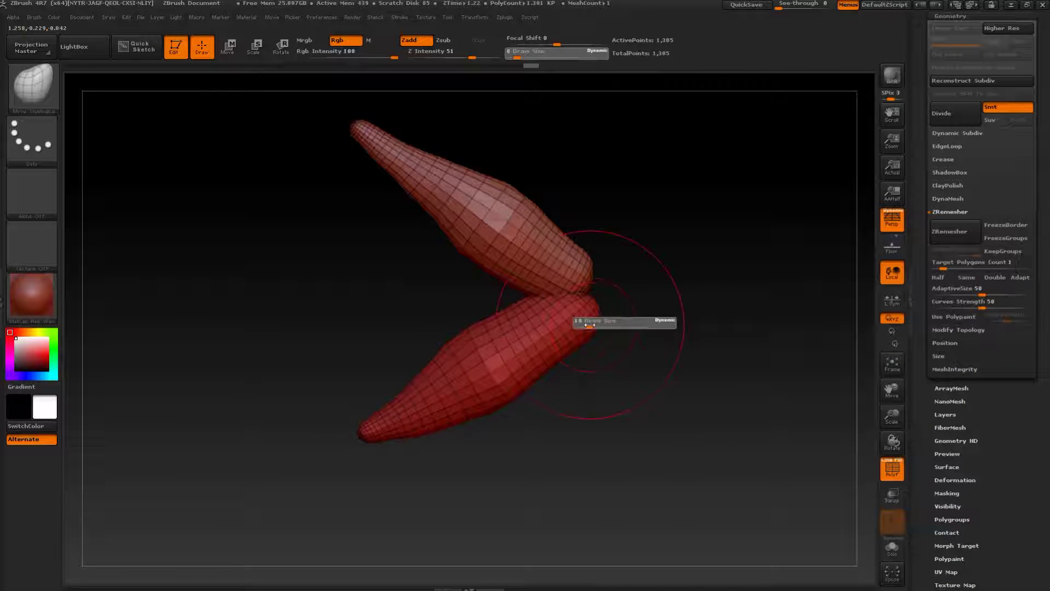
{"action": "left_click", "coordinate": [895, 472]}
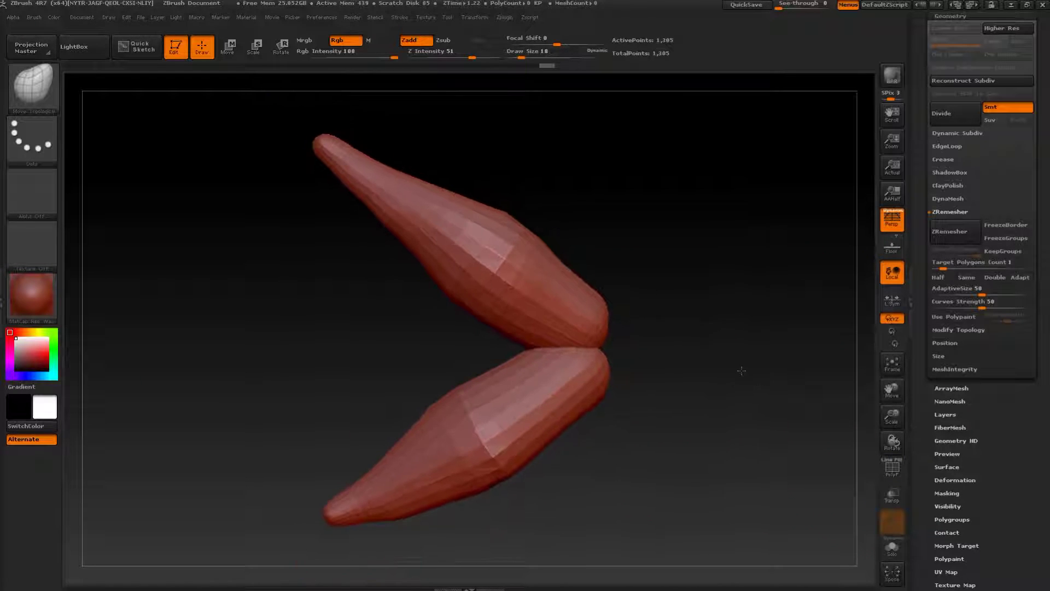
Step: Duplicate the stitch subtool and move the copy sideways, away from the V's point, so it sits beside the original
{"action": "scroll", "coordinate": [1012, 408], "scroll_direction": "up", "scroll_amount": 3}
{"action": "left_click", "coordinate": [948, 101]}
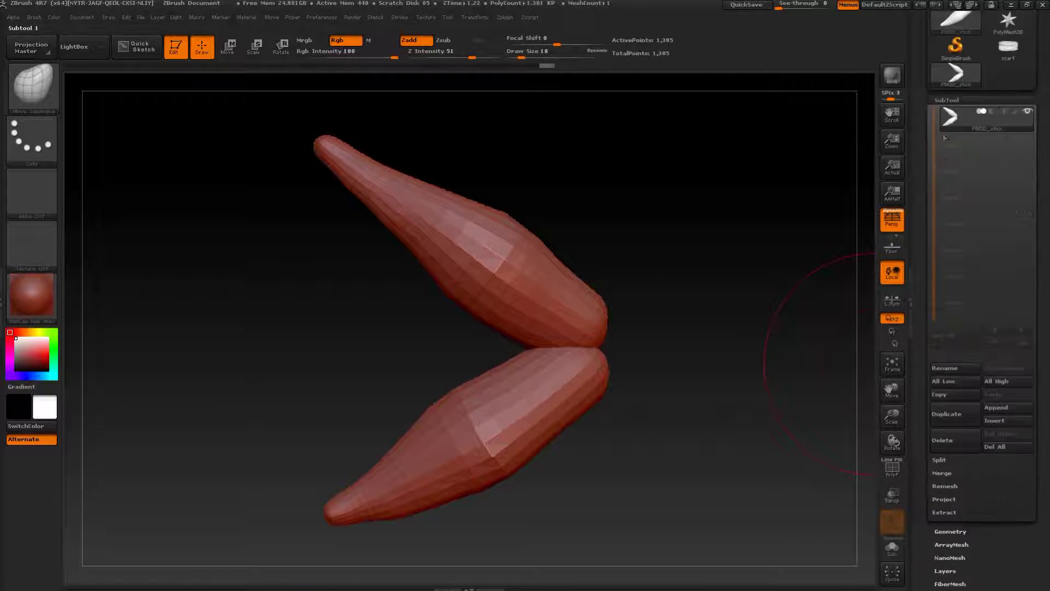
{"action": "left_click", "coordinate": [947, 414]}
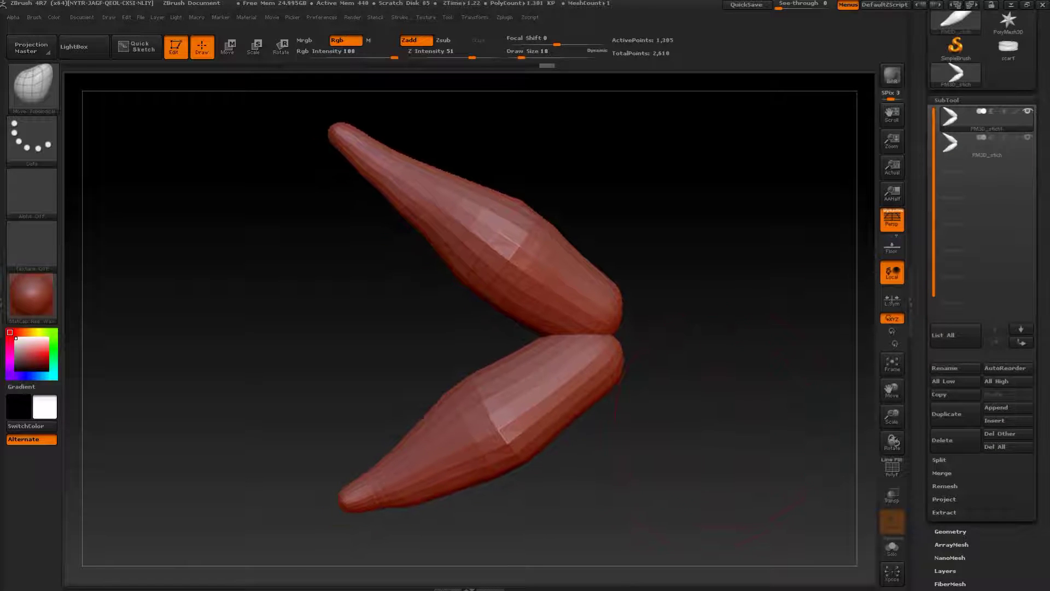
{"action": "key", "text": "w"}
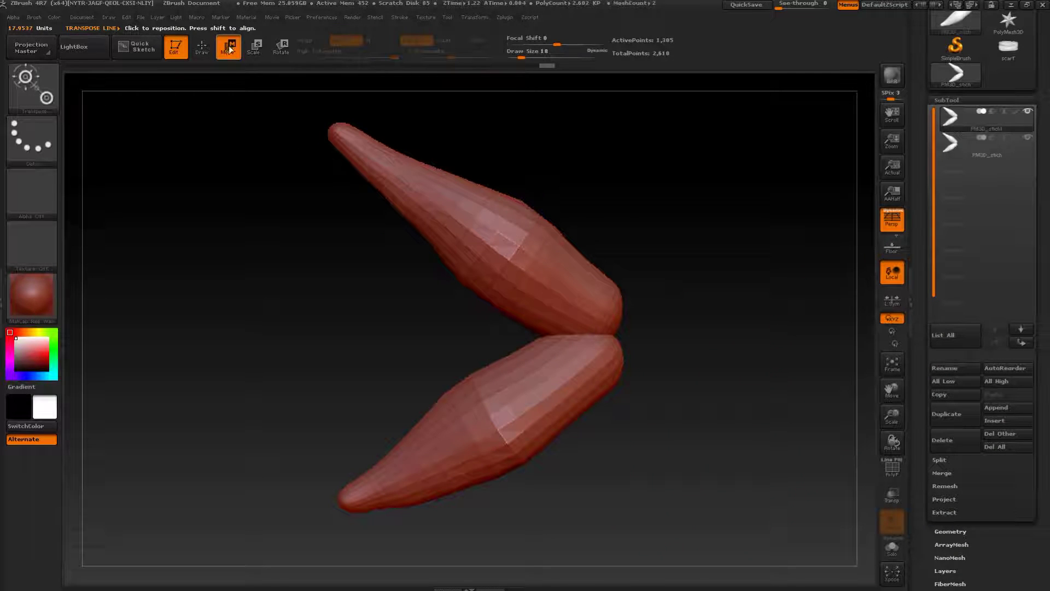
{"action": "left_click_drag", "start_coordinate": [509, 145], "coordinate": [496, 455]}
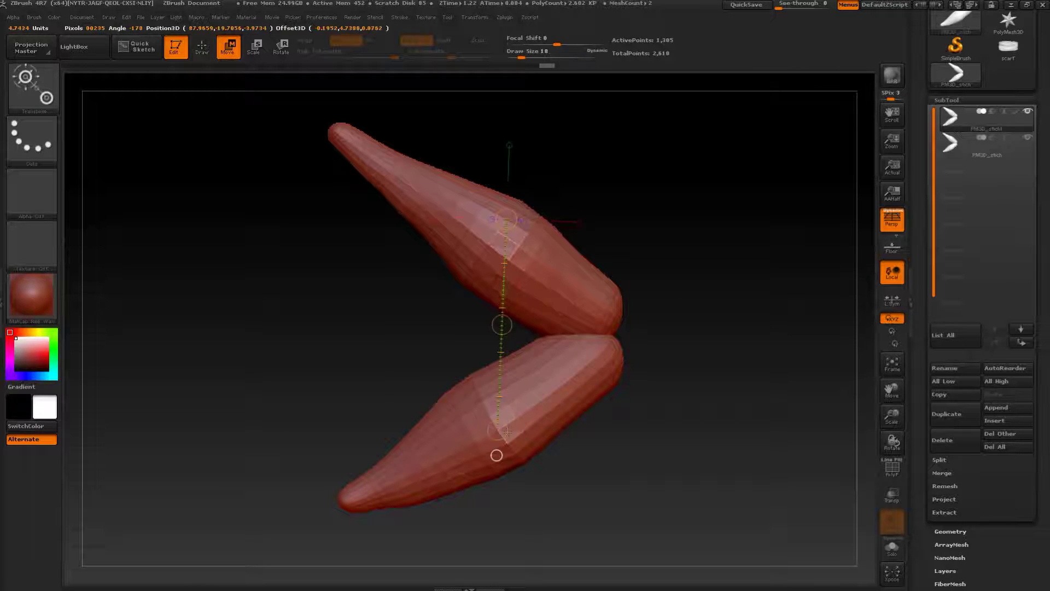
{"action": "left_click_drag", "start_coordinate": [502, 325], "coordinate": [356, 316]}
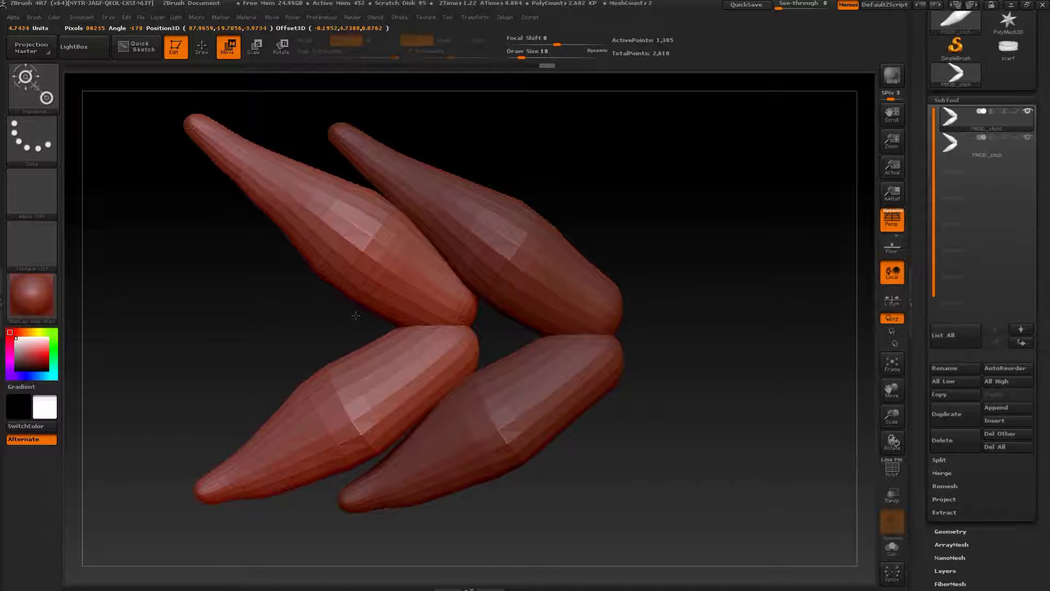
Step: Pull the meeting ends of the copied V toward the original stitch's point with the Move brush
{"action": "key", "text": "b"}
{"action": "key", "text": "m"}
{"action": "key", "text": "t"}
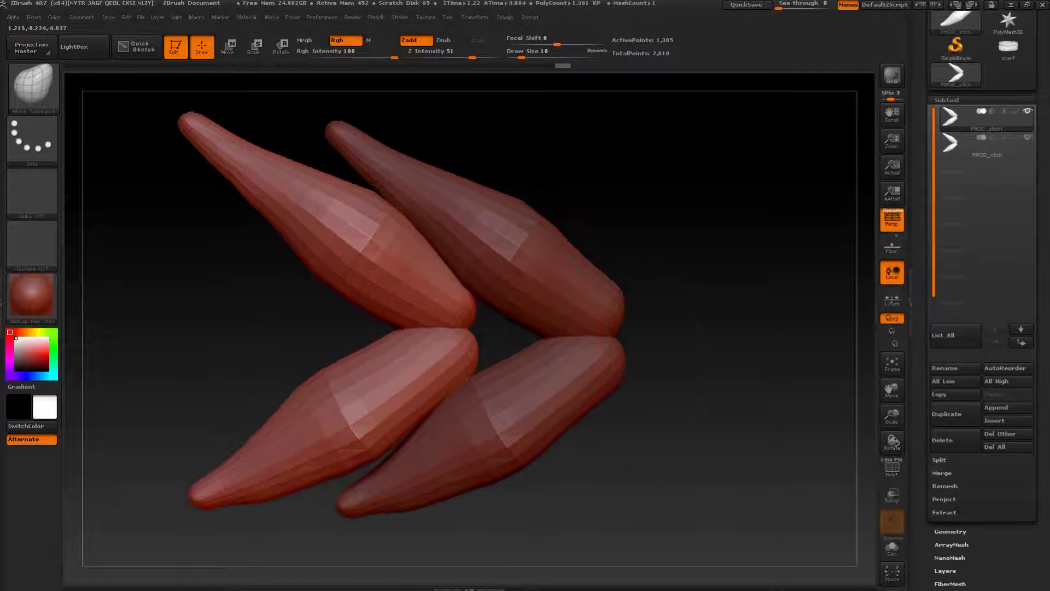
{"action": "key", "text": "b"}
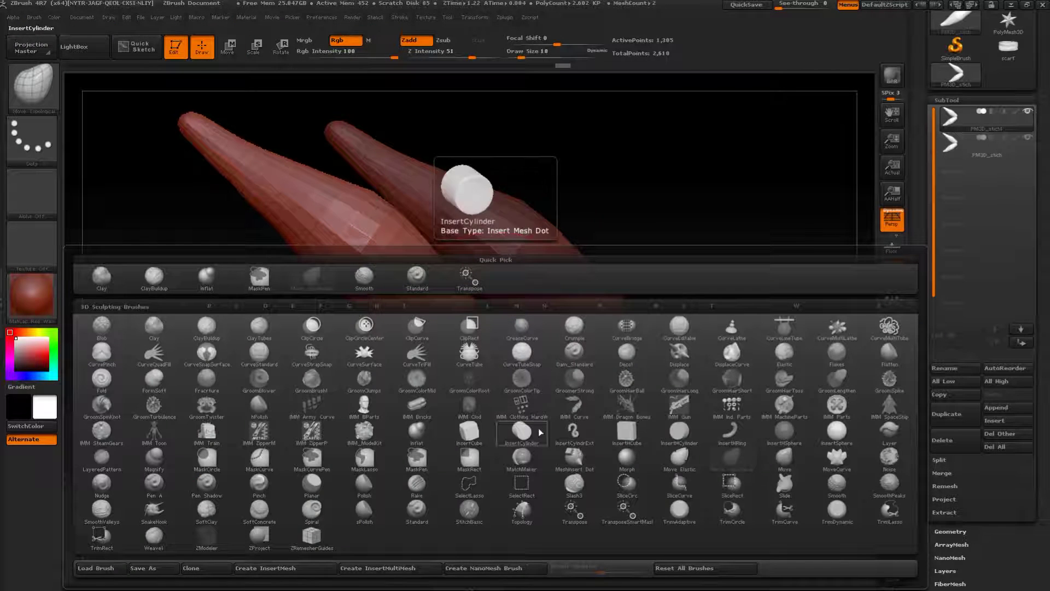
{"action": "left_click", "coordinate": [785, 458]}
{"action": "left_click_drag", "start_coordinate": [465, 335], "coordinate": [519, 331]}
Step: Reshape the copied V's sticks with the Move brush at draw sizes 11 and 25 to nest against the original, undoing unwanted strokes
{"action": "key", "text": "s"}
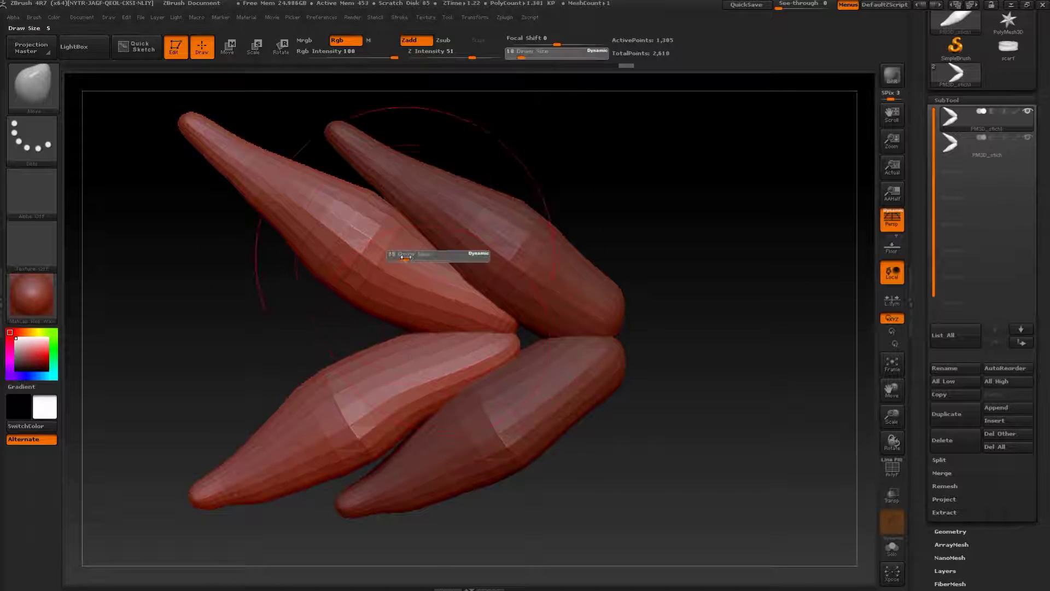
{"action": "key", "text": "s"}
{"action": "left_click", "coordinate": [340, 265]}
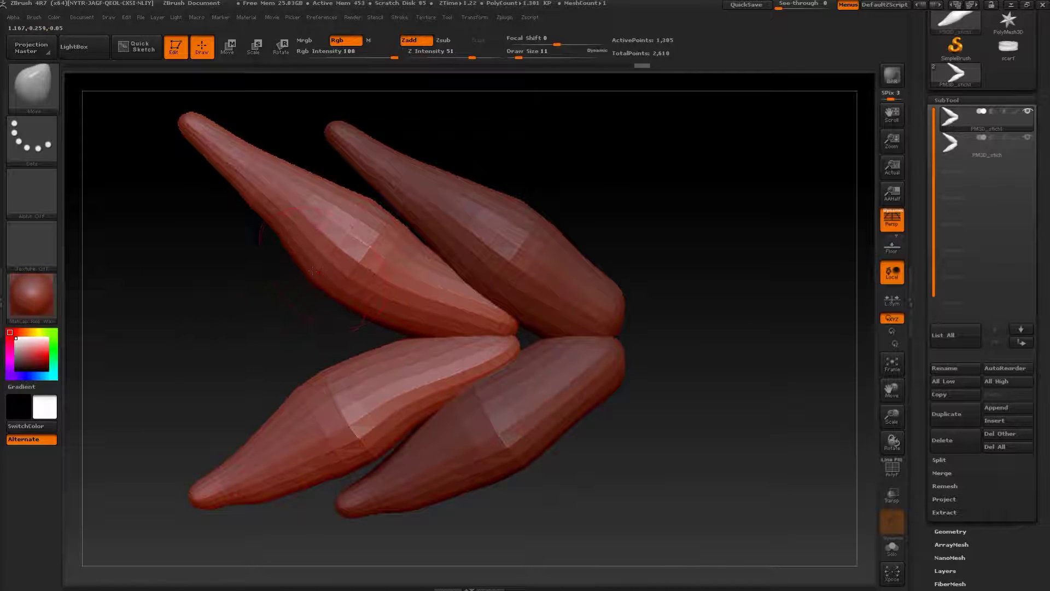
{"action": "key", "text": "s"}
{"action": "left_click", "coordinate": [370, 232]}
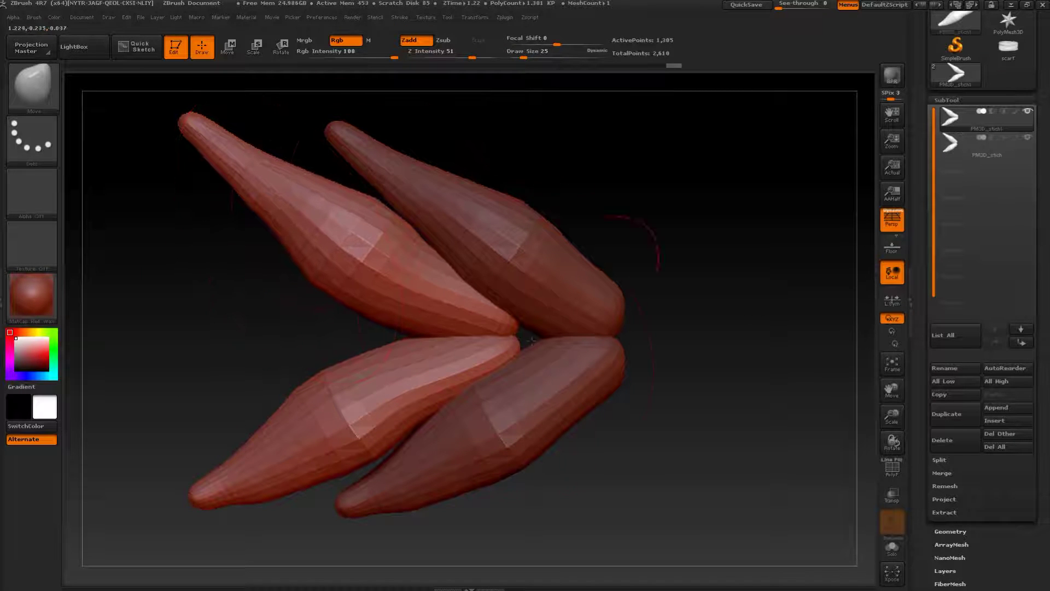
{"action": "left_click_drag", "start_coordinate": [531, 339], "coordinate": [522, 335]}
{"action": "left_click_drag", "start_coordinate": [742, 426], "coordinate": [733, 404], "text": "alt"}
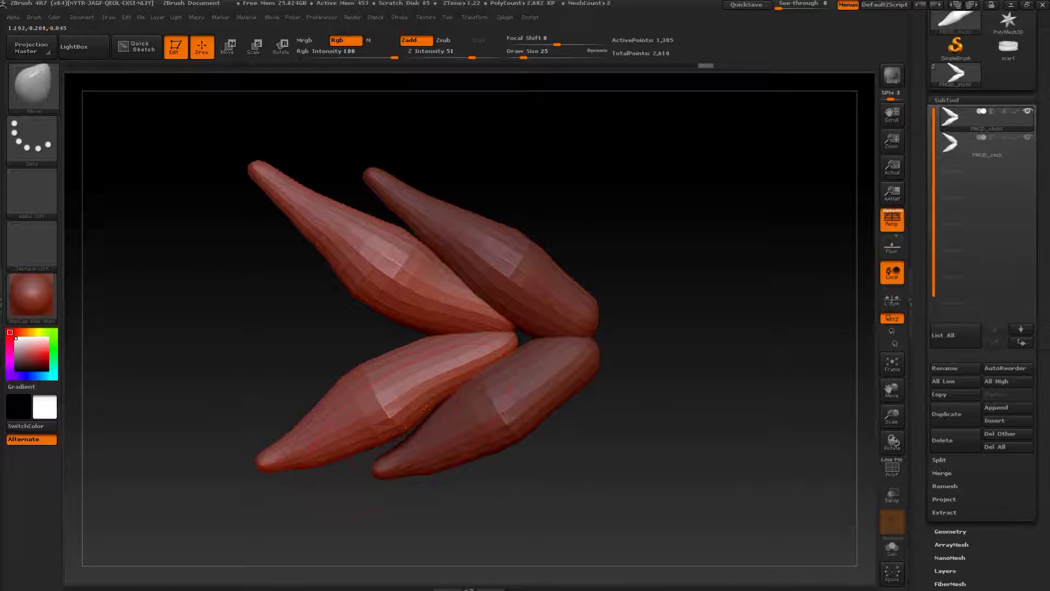
{"action": "key", "text": "ctrl+z"}
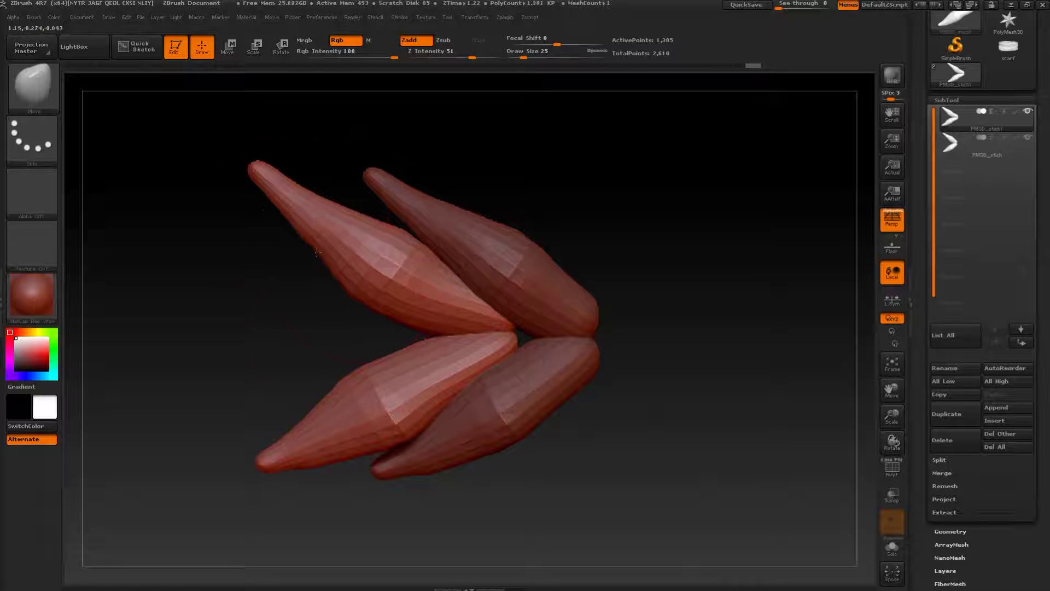
{"action": "key", "text": "ctrl+z"}
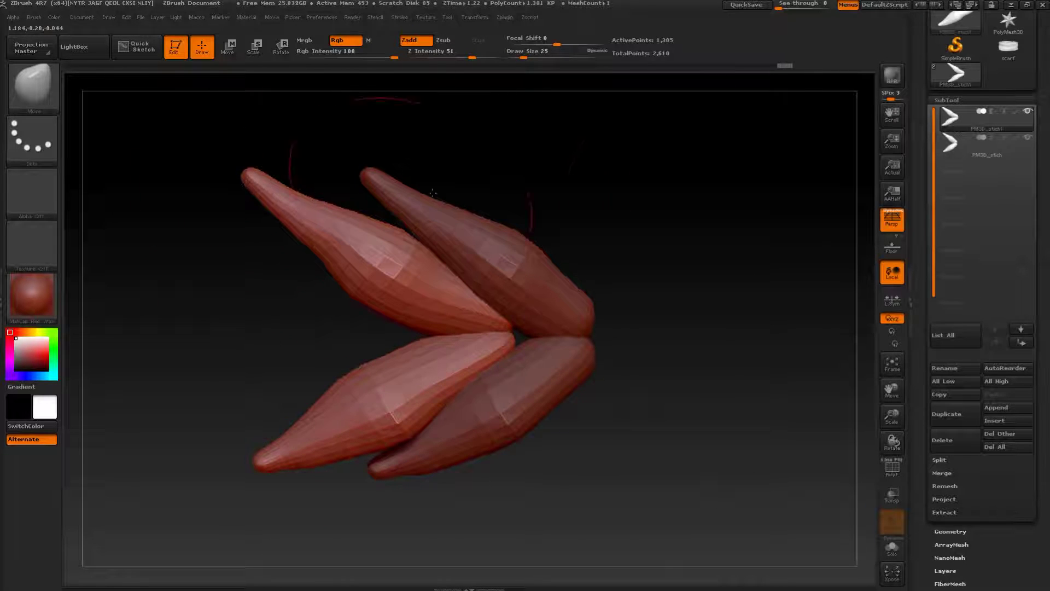
Step: Delete the original stitch subtool, keeping only the reshaped copy
{"action": "left_click", "coordinate": [977, 143]}
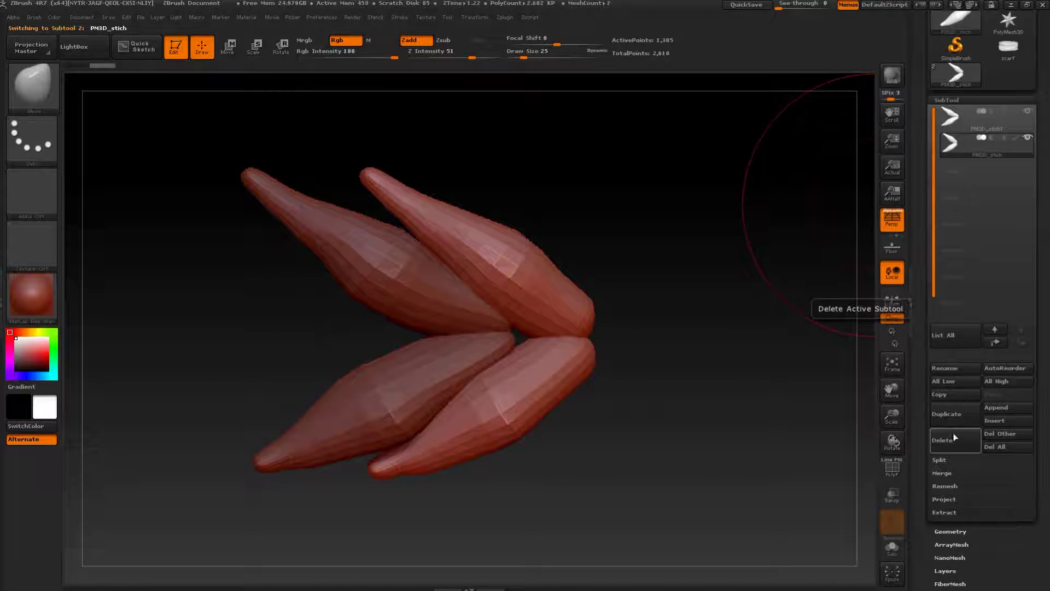
{"action": "left_click", "coordinate": [943, 440]}
{"action": "left_click", "coordinate": [845, 461]}
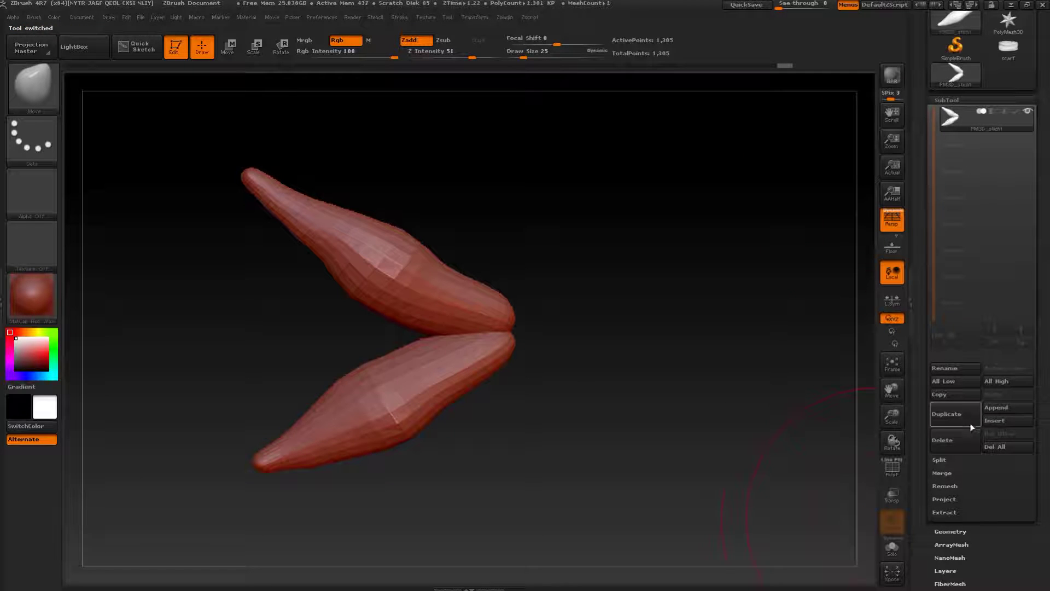
Step: Duplicate the reshaped stitch and move the copy along the row so the two Vs nest closely together
{"action": "left_click_drag", "start_coordinate": [607, 427], "coordinate": [684, 415]}
{"action": "key", "text": "w"}
{"action": "left_click_drag", "start_coordinate": [574, 236], "coordinate": [567, 405]}
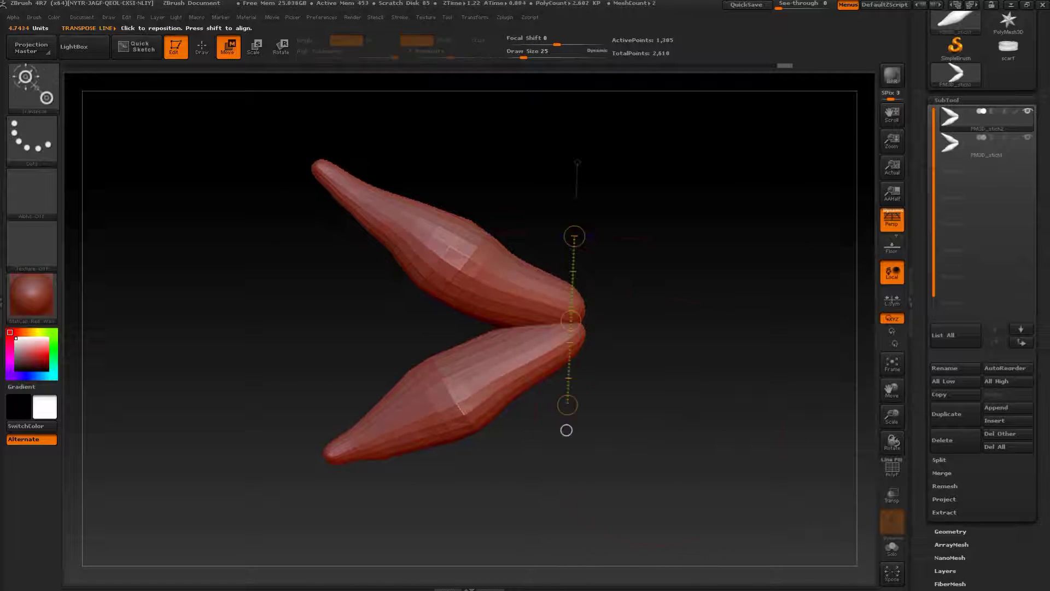
{"action": "left_click_drag", "start_coordinate": [461, 241], "coordinate": [469, 418]}
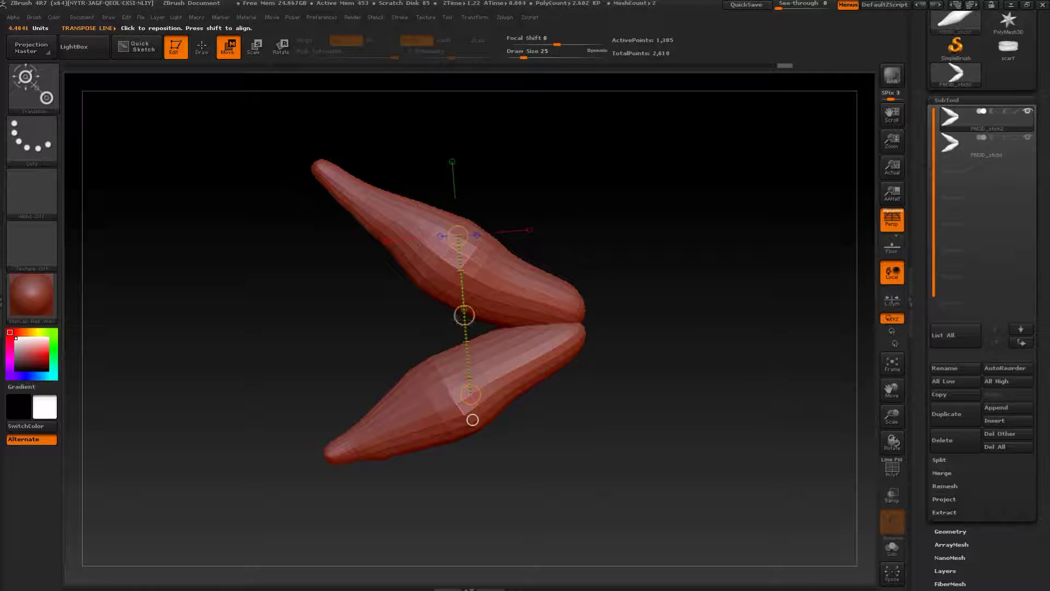
{"action": "left_click_drag", "start_coordinate": [464, 312], "coordinate": [372, 309]}
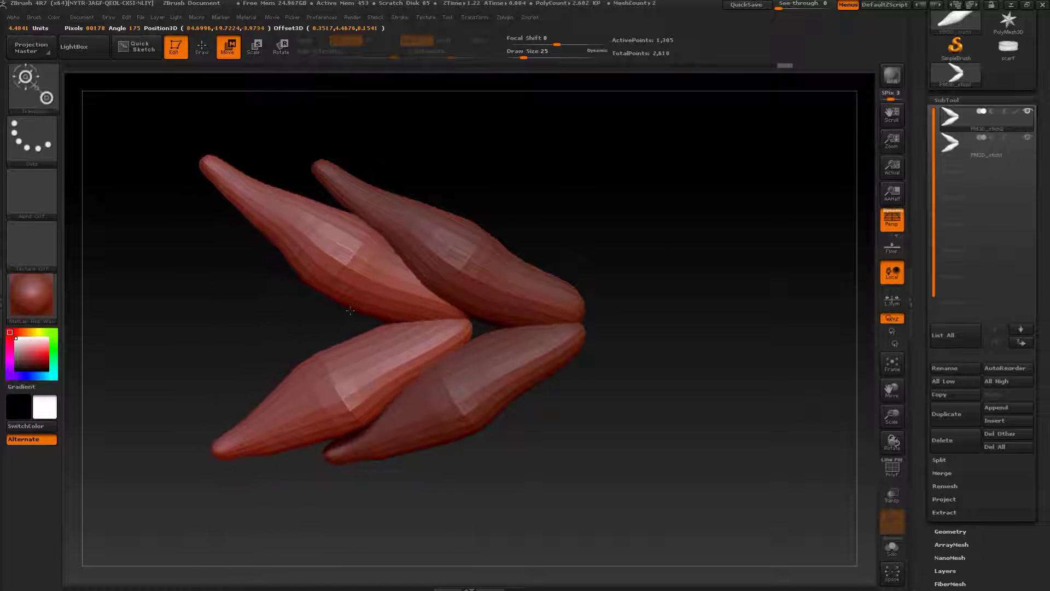
Step: Duplicate the stitch once more and move it by the same spacing to form a row of three nested Vs
{"action": "key", "text": "q"}
{"action": "mouse_move", "coordinate": [626, 438]}
{"action": "left_mouse_down", "text": "alt"}
{"action": "mouse_move", "coordinate": [548, 343]}
{"action": "mouse_move", "coordinate": [680, 461]}
{"action": "left_mouse_up", "text": "alt"}
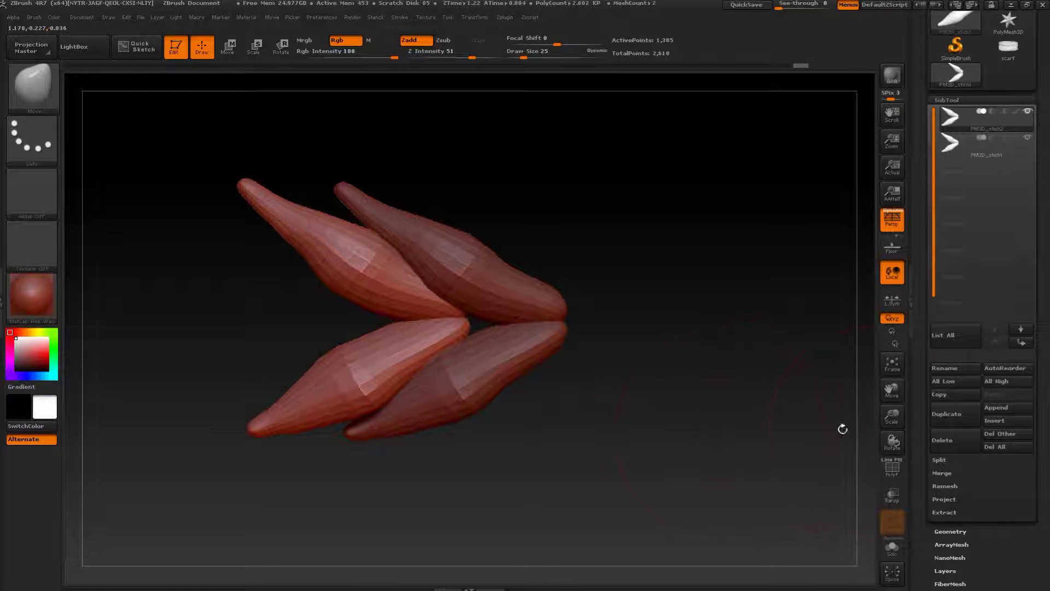
{"action": "key", "text": "f"}
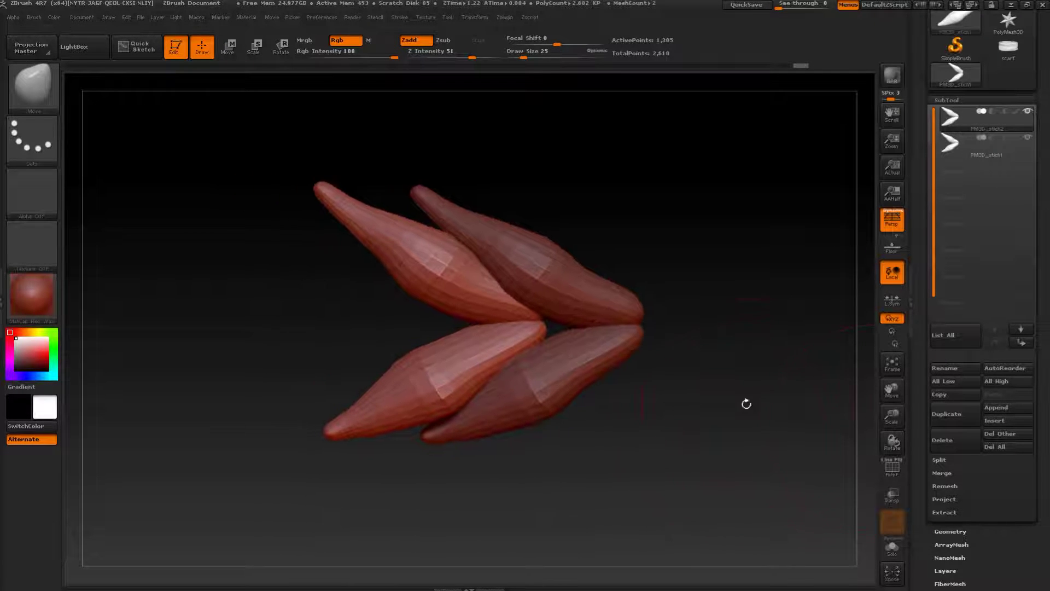
{"action": "left_click", "coordinate": [947, 419]}
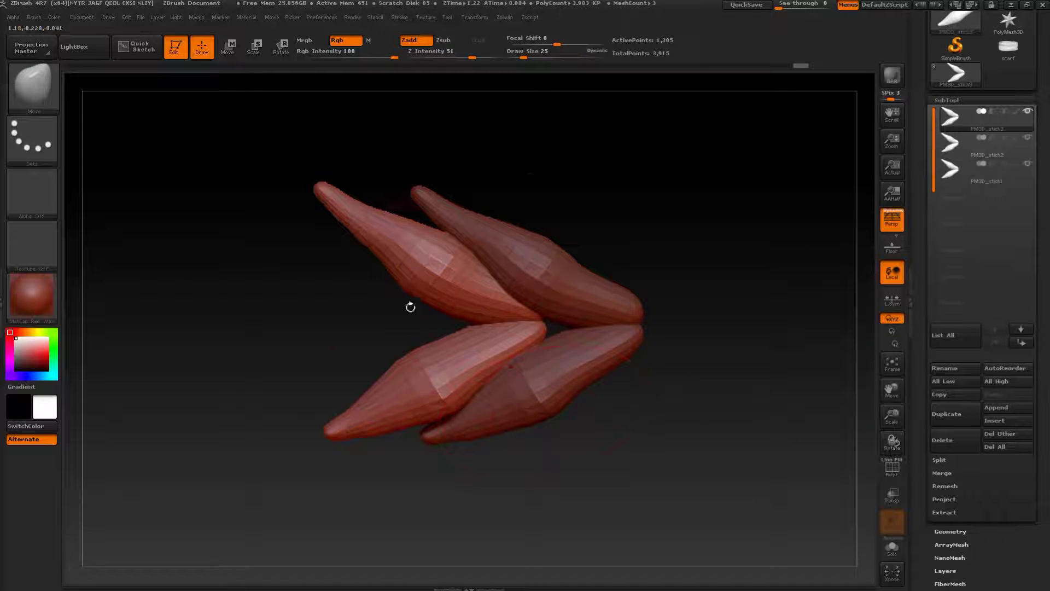
{"action": "key", "text": "w"}
{"action": "mouse_move", "coordinate": [540, 318]}
{"action": "left_mouse_down"}
{"action": "mouse_move", "coordinate": [410, 318]}
{"action": "mouse_move", "coordinate": [438, 317]}
{"action": "left_mouse_up"}
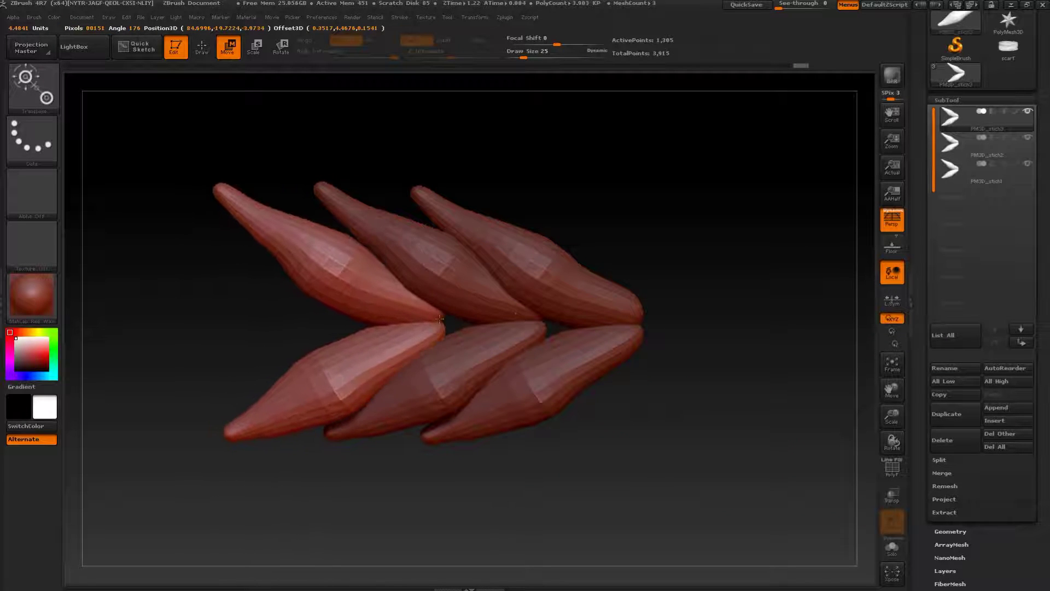
{"action": "key", "text": "q"}
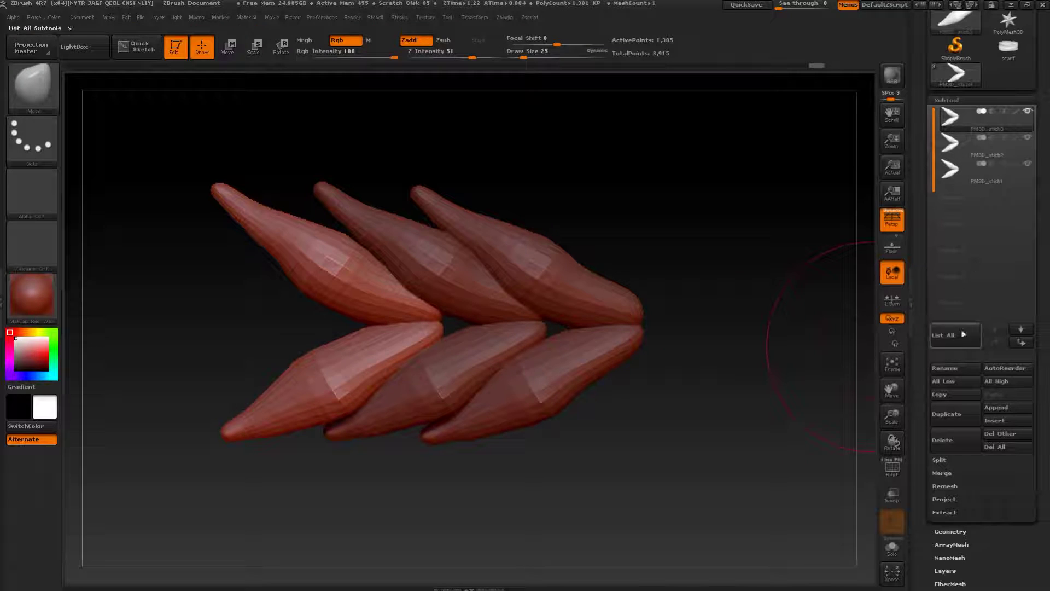
Step: Merge the three stitch subtools down into a single subtool
{"action": "left_click", "coordinate": [948, 475]}
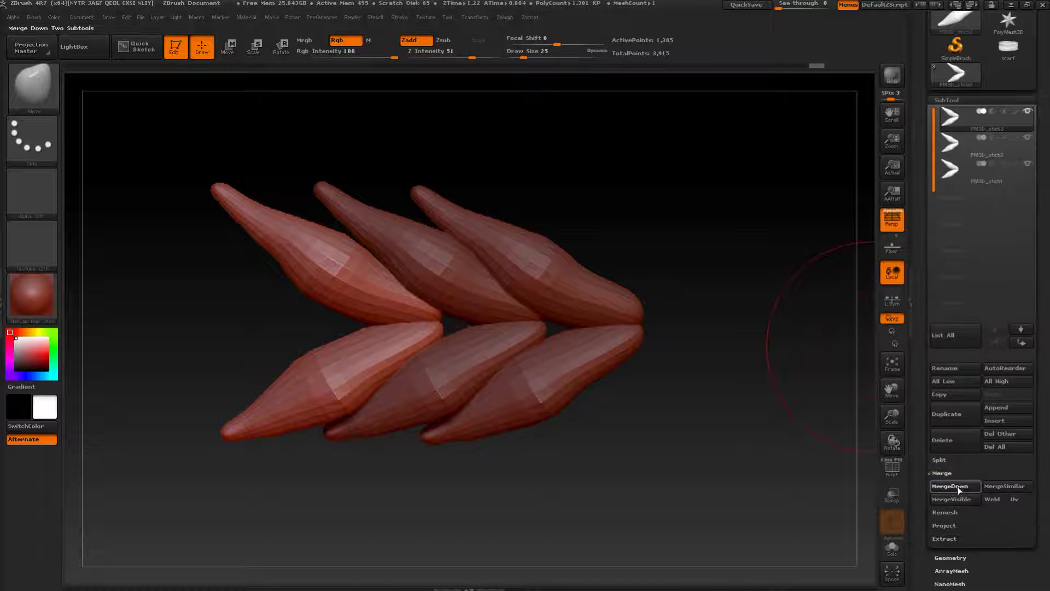
{"action": "left_click", "coordinate": [951, 486]}
{"action": "left_click", "coordinate": [892, 506]}
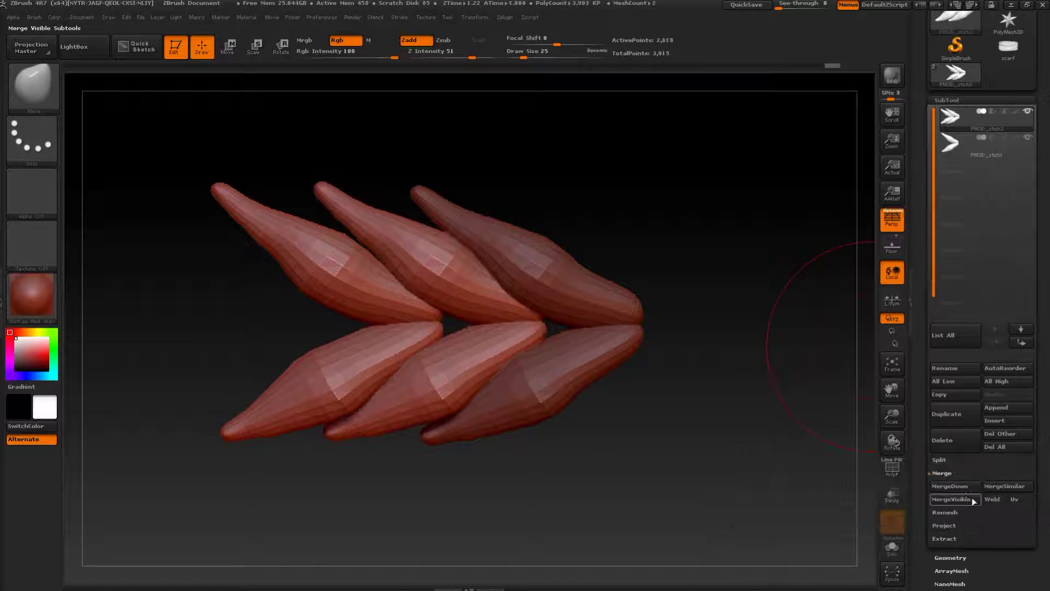
{"action": "left_click_drag", "start_coordinate": [741, 473], "coordinate": [678, 420], "text": "alt"}
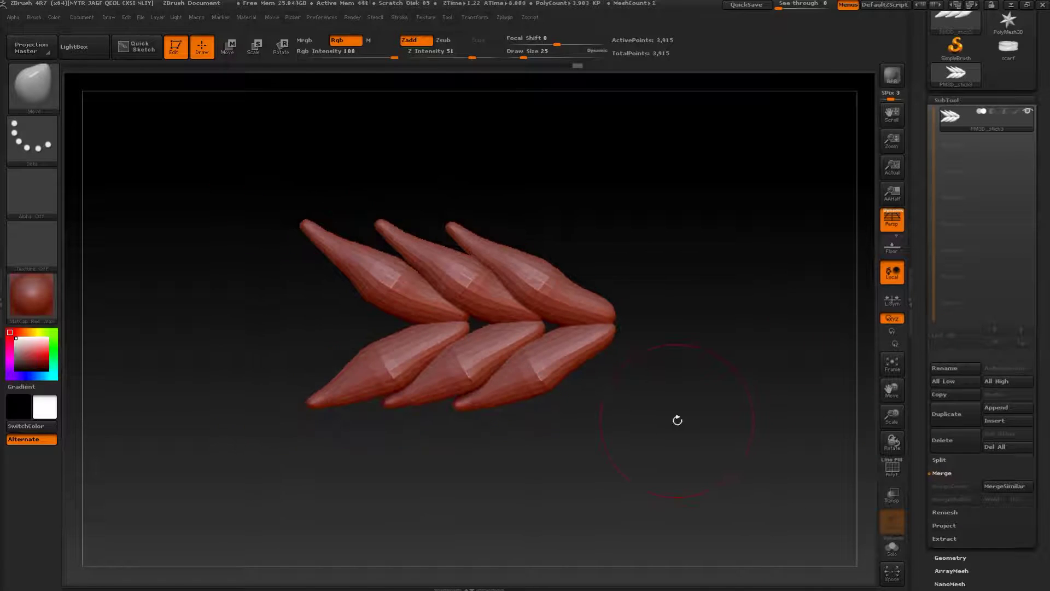
Step: Switch to the scarf mesh and assign the merged three-V stitch to it as its MicroMesh
{"action": "left_click", "coordinate": [1006, 56]}
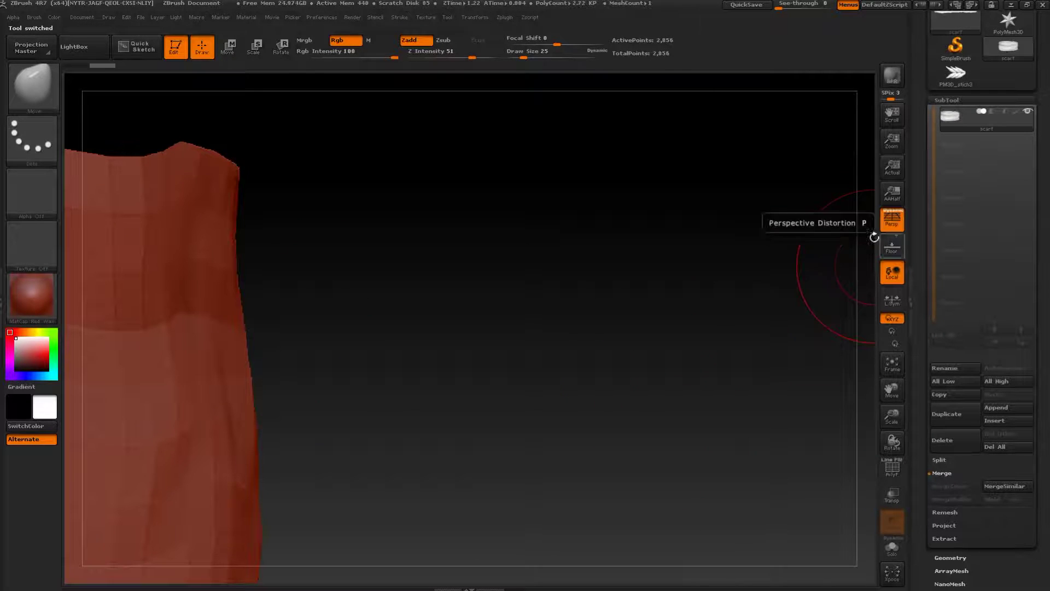
{"action": "key", "text": "f"}
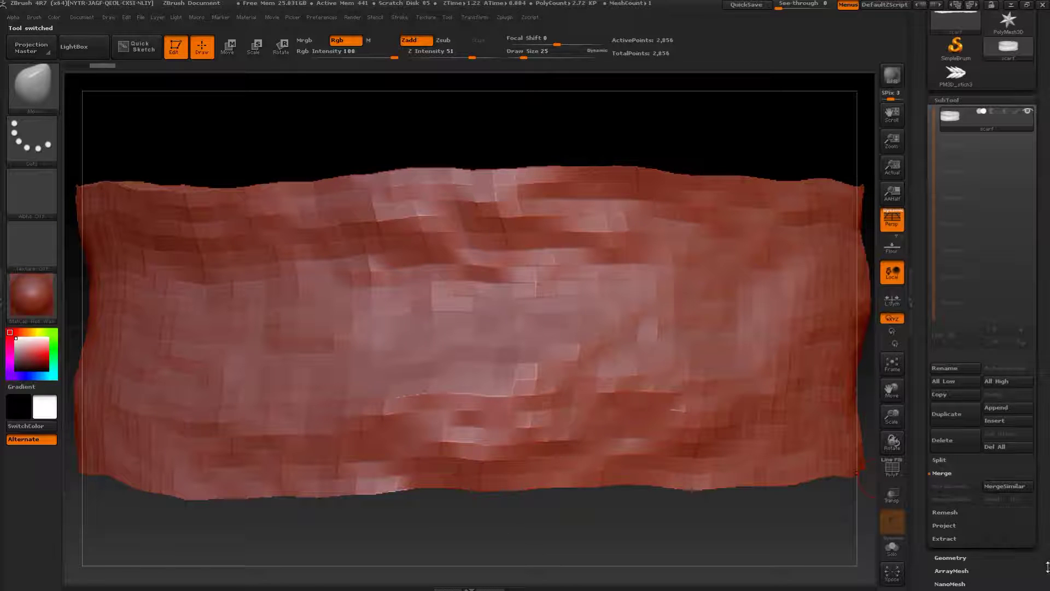
{"action": "scroll", "coordinate": [1040, 525], "scroll_direction": "down", "scroll_amount": 2}
{"action": "left_click_drag", "start_coordinate": [1041, 525], "coordinate": [962, 417]}
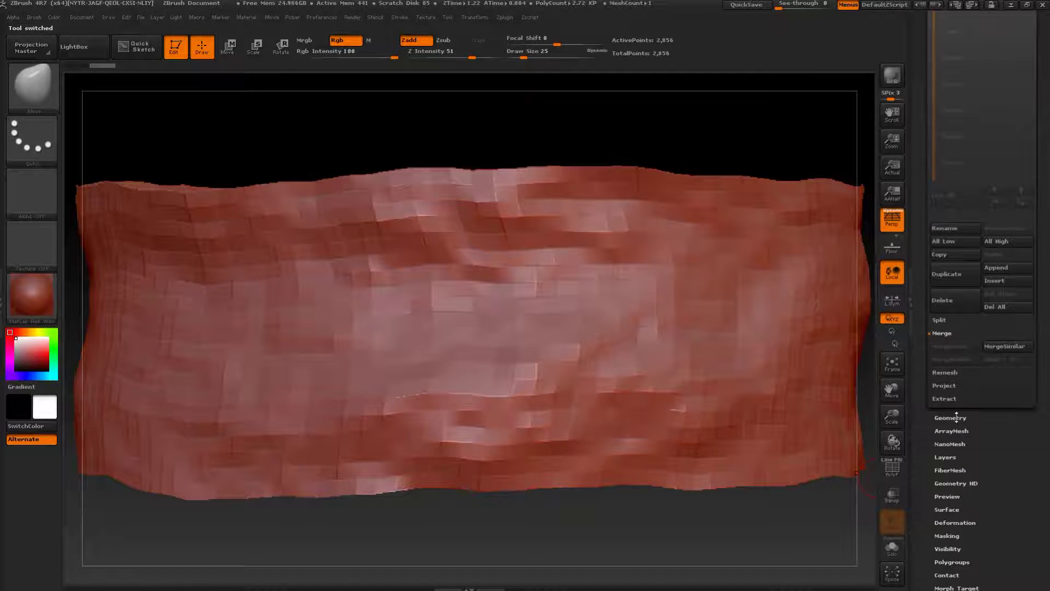
{"action": "left_click", "coordinate": [957, 418]}
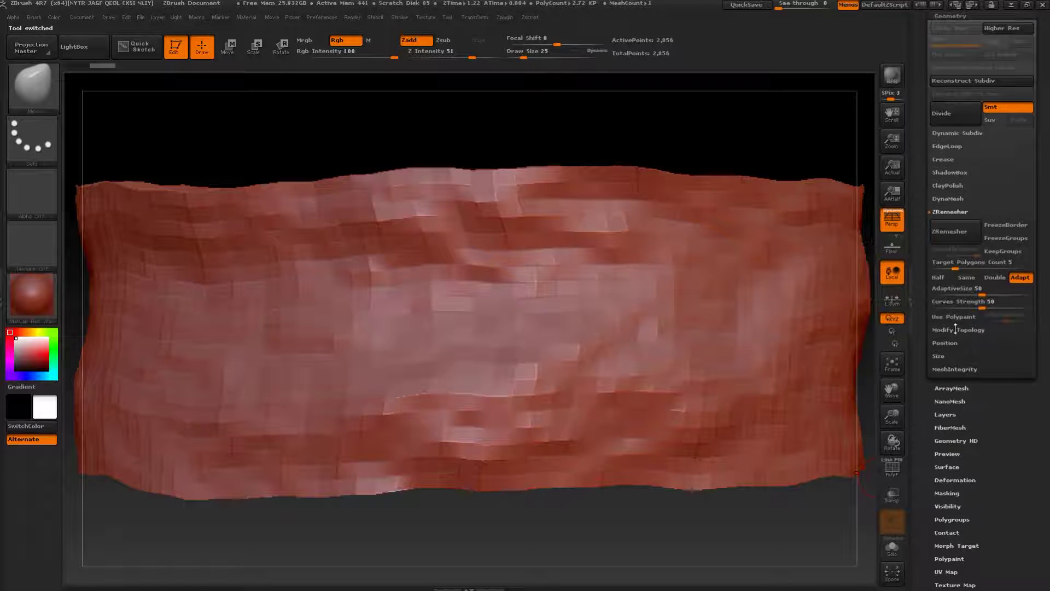
{"action": "left_click", "coordinate": [955, 330]}
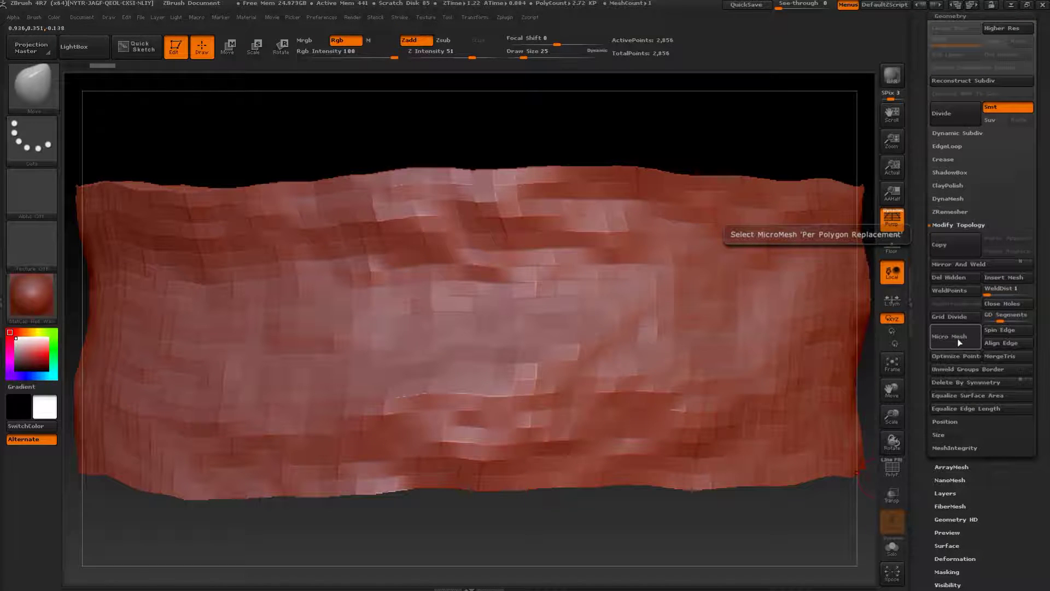
{"action": "left_click", "coordinate": [952, 340]}
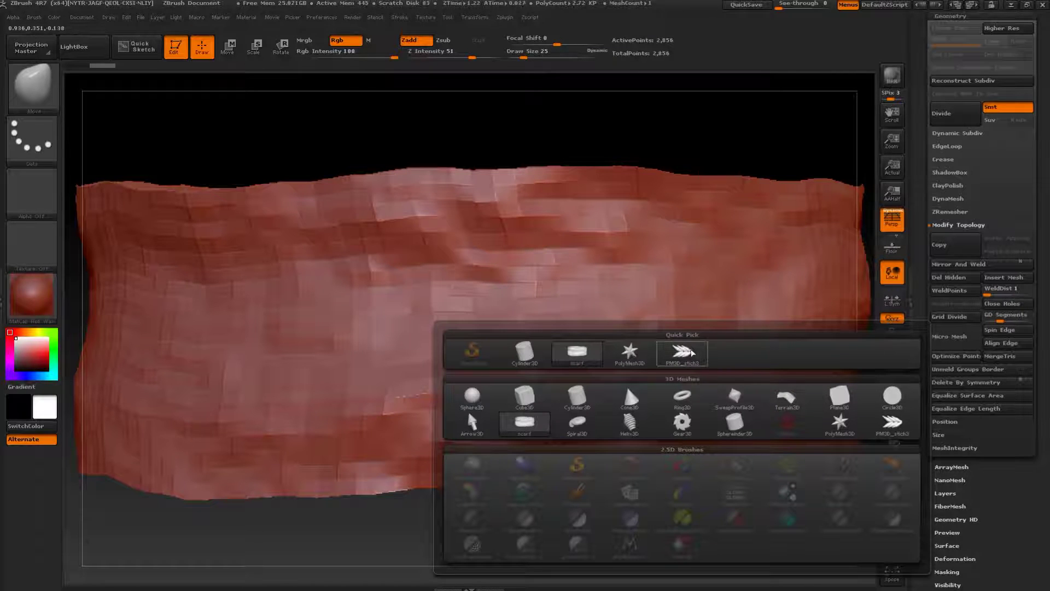
{"action": "left_click", "coordinate": [681, 353]}
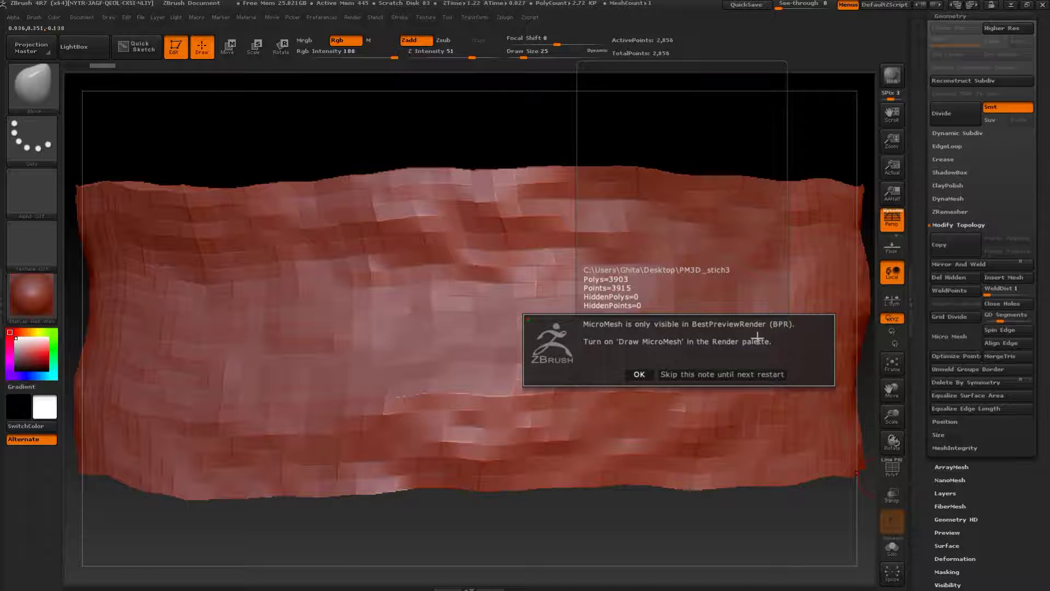
{"action": "left_click", "coordinate": [638, 374]}
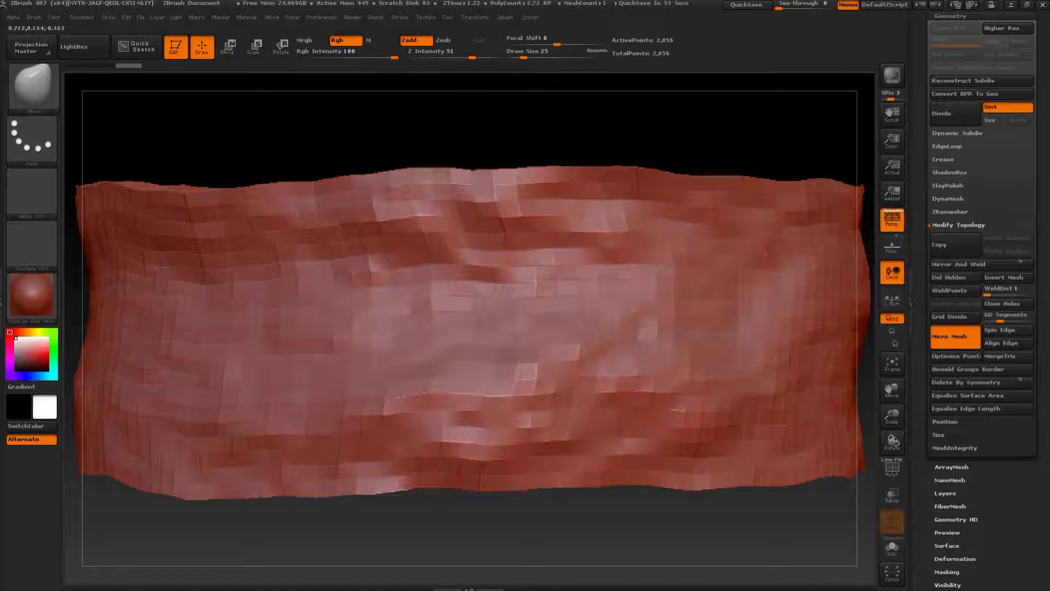
Step: Enable Draw MicroMesh in the render properties
{"action": "left_click", "coordinate": [353, 18]}
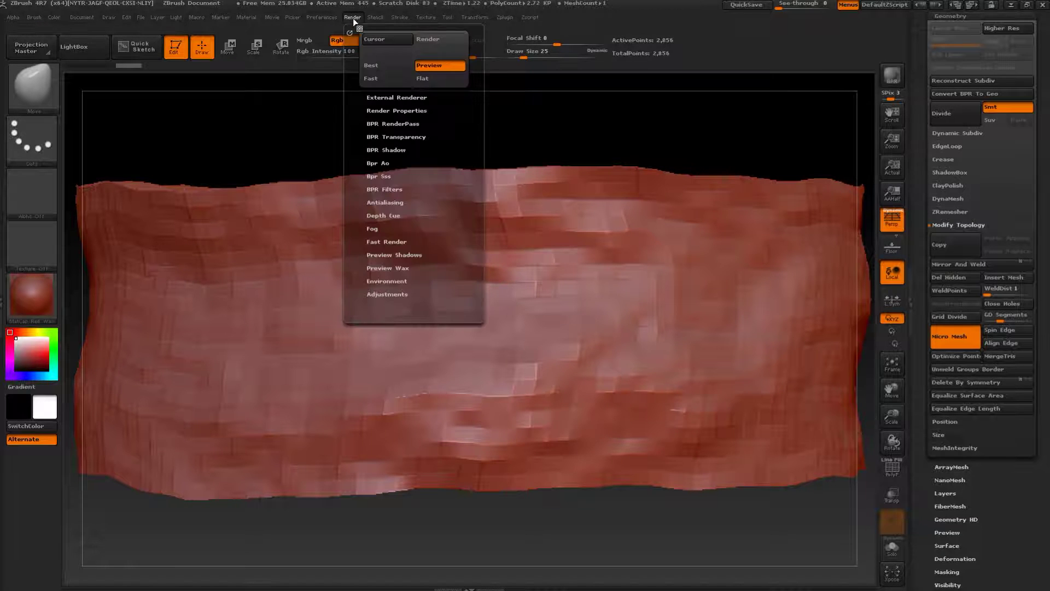
{"action": "left_click", "coordinate": [382, 110]}
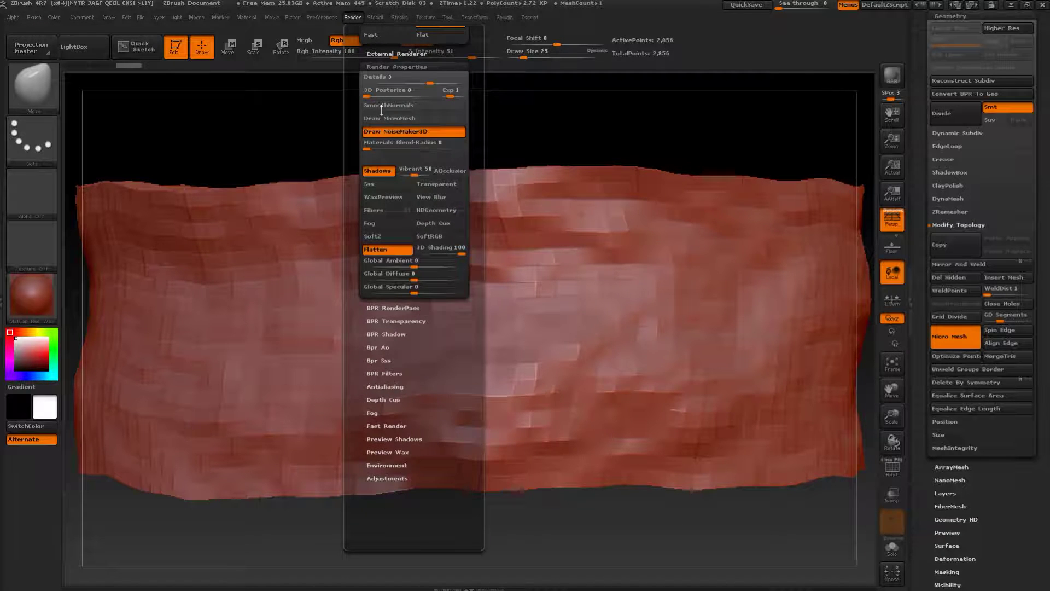
{"action": "left_click", "coordinate": [385, 118]}
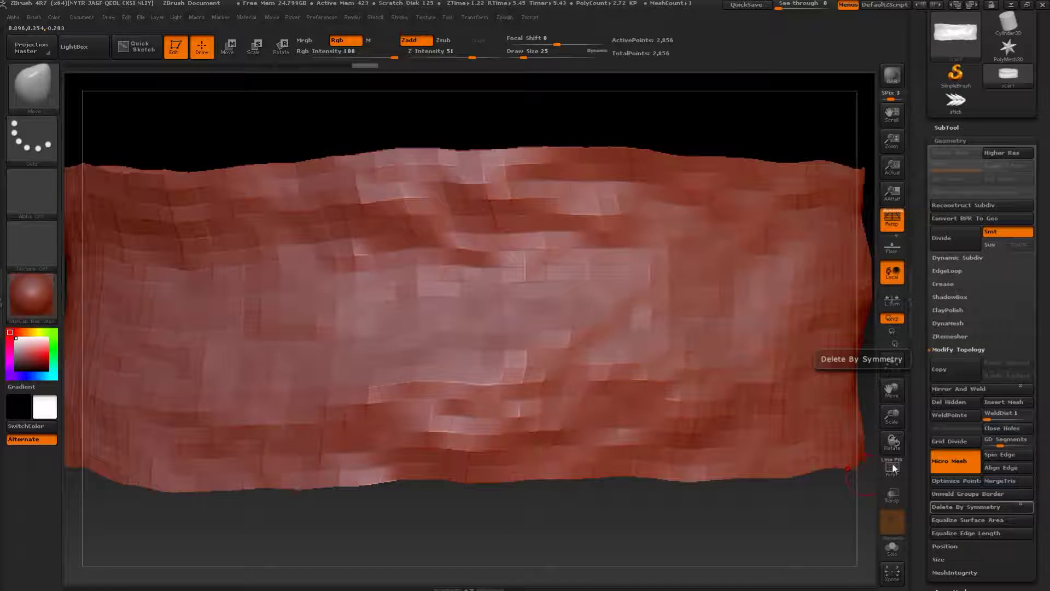
Step: Show the scarf's polyframe, inspect the size and layout of its polygons up close, and hide the polyframe again
{"action": "left_click", "coordinate": [893, 469]}
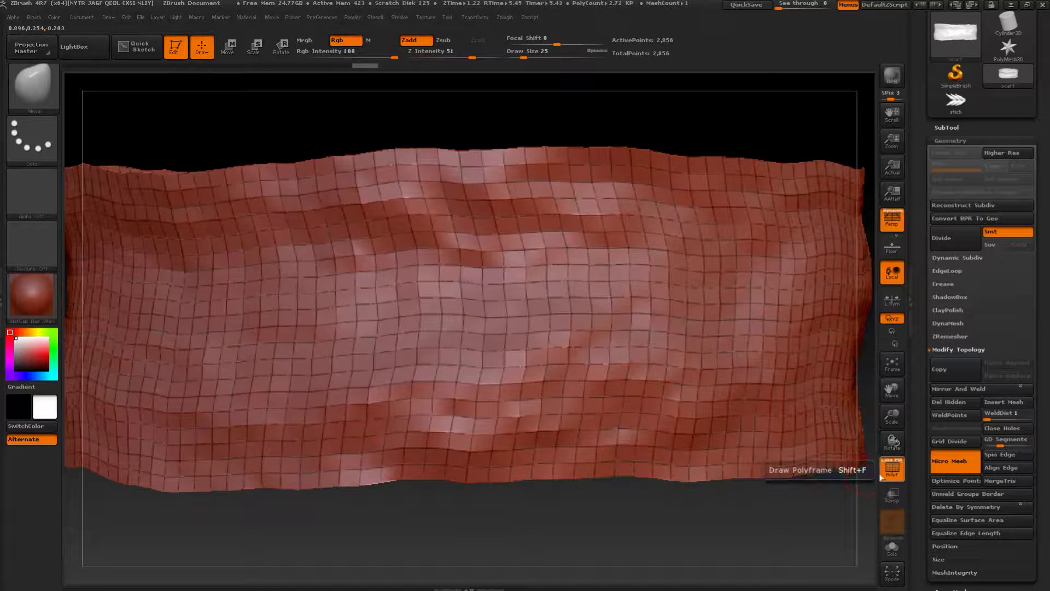
{"action": "left_click_drag", "start_coordinate": [593, 494], "coordinate": [561, 393], "text": "alt"}
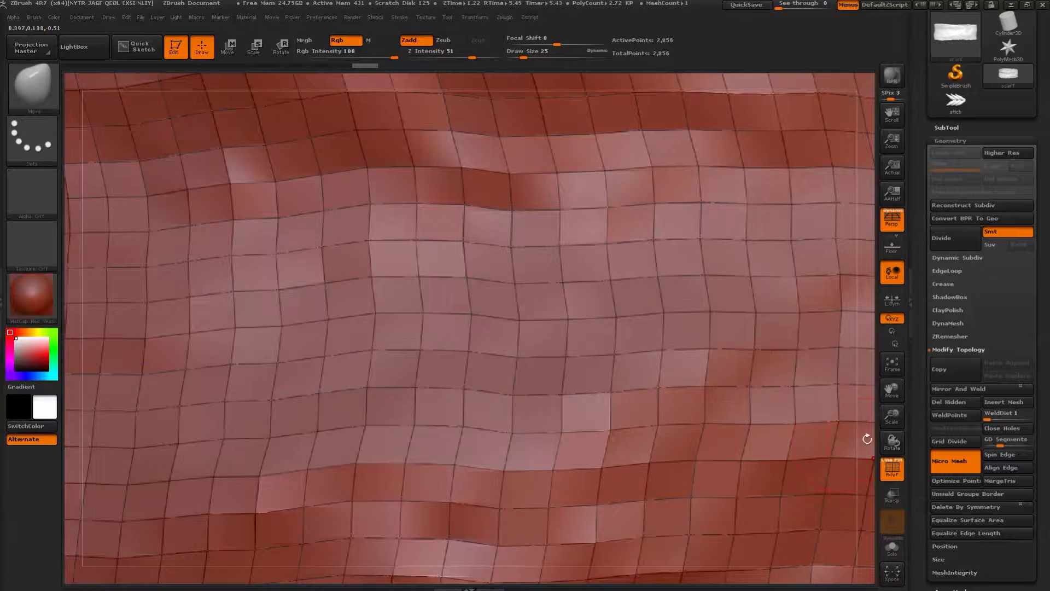
{"action": "left_click_drag", "start_coordinate": [867, 439], "coordinate": [630, 184], "text": "alt"}
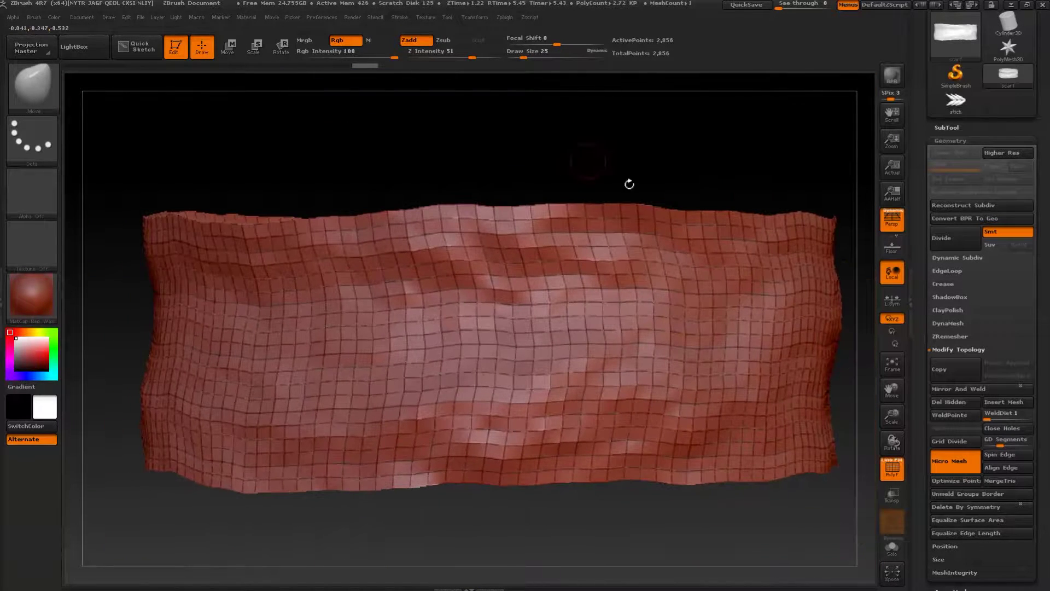
{"action": "left_click", "coordinate": [893, 469]}
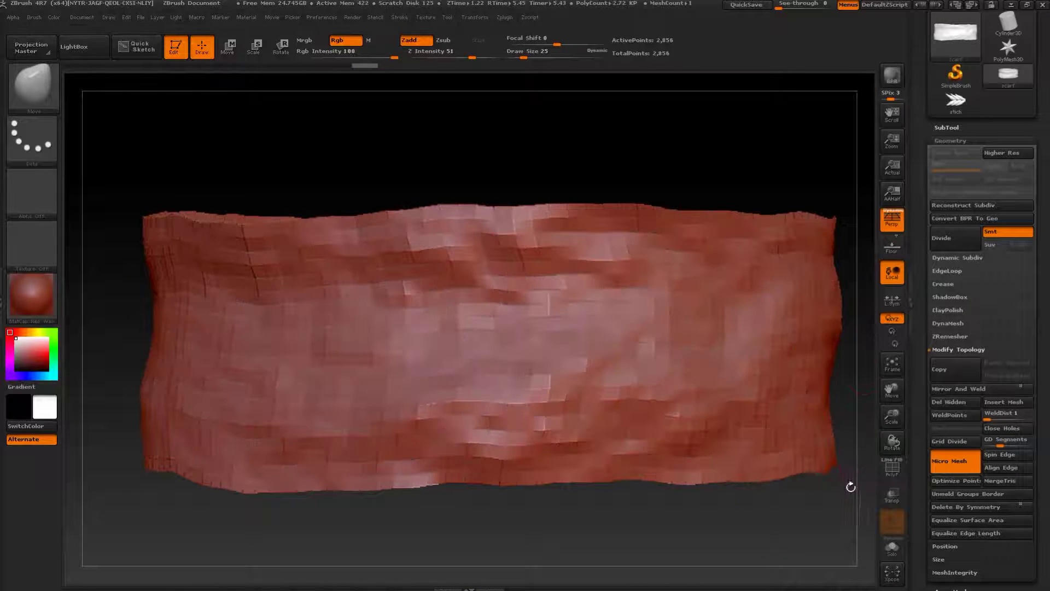
Step: Render the scarf with BPR to check how the knit stitches cover its surface, and return to the sculpting view
{"action": "left_click", "coordinate": [897, 79]}
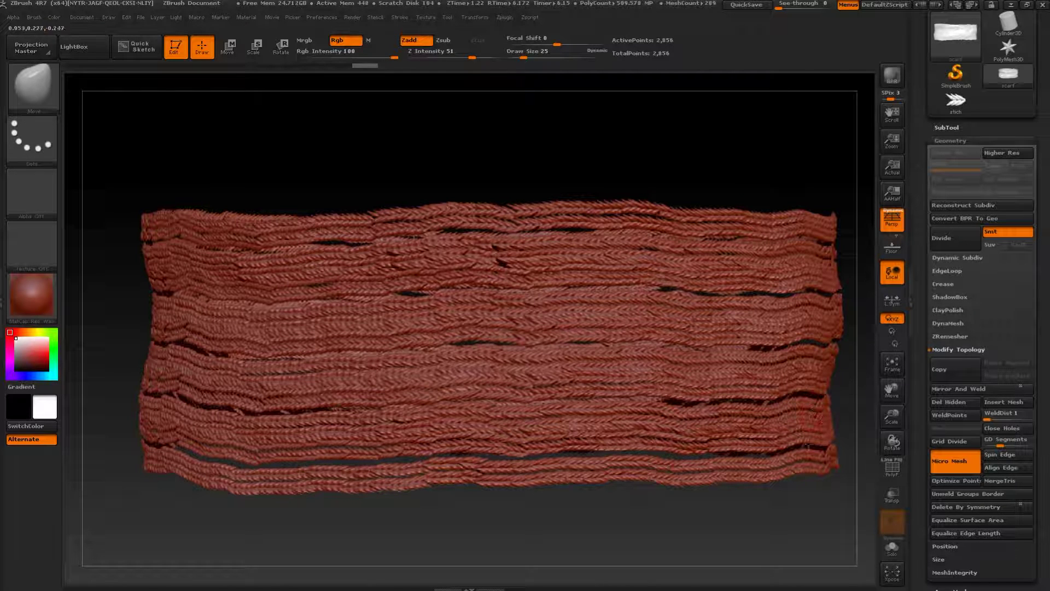
{"action": "left_click", "coordinate": [701, 519]}
{"action": "left_click_drag", "start_coordinate": [345, 152], "coordinate": [456, 136]}
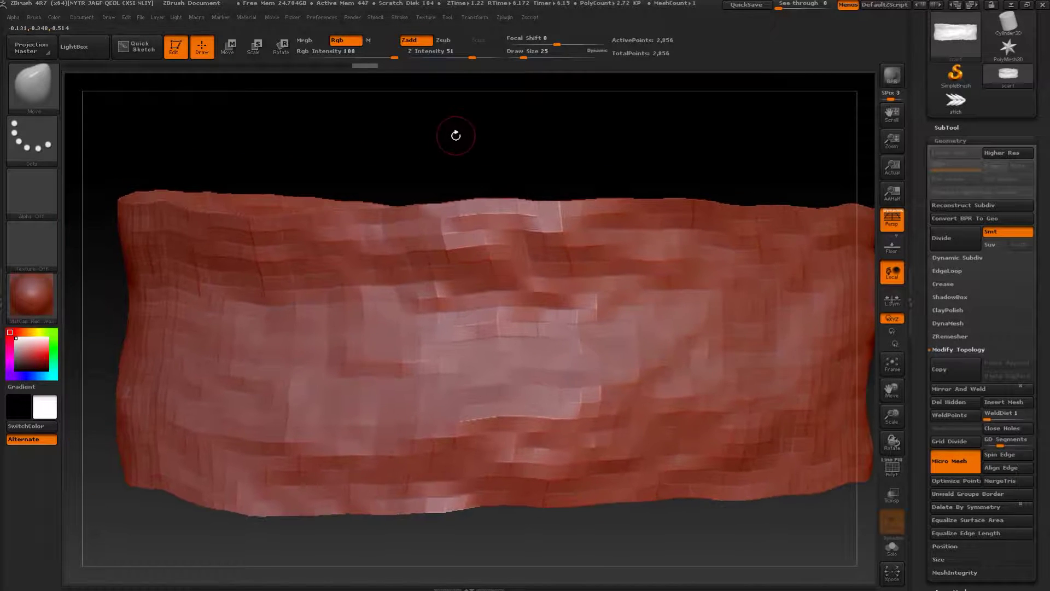
Step: Switch to the stitch mesh and stretch it slightly in height with a vertical transpose line
{"action": "left_click", "coordinate": [956, 100]}
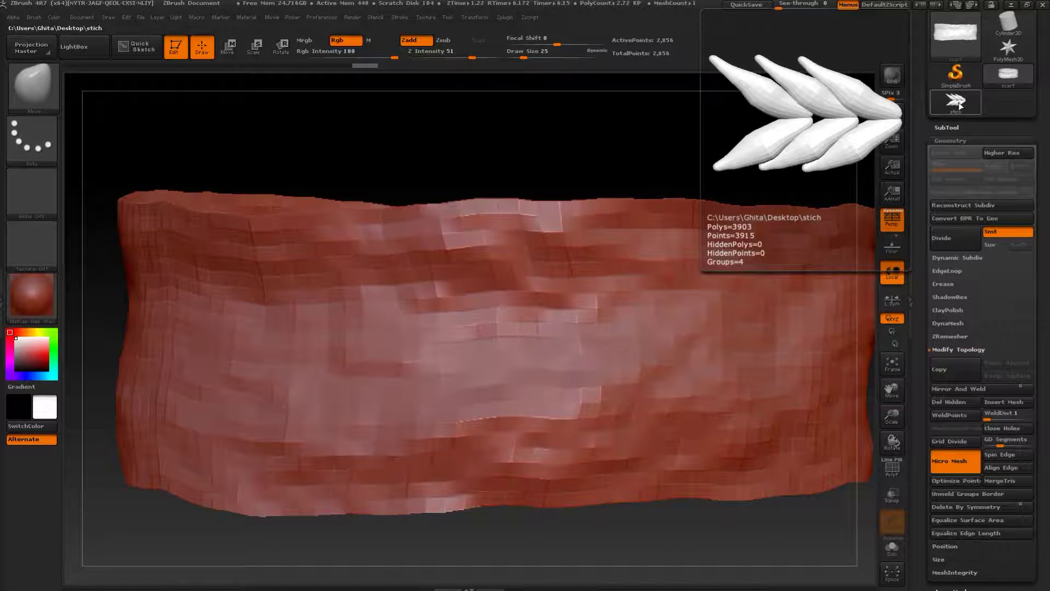
{"action": "key", "text": "f"}
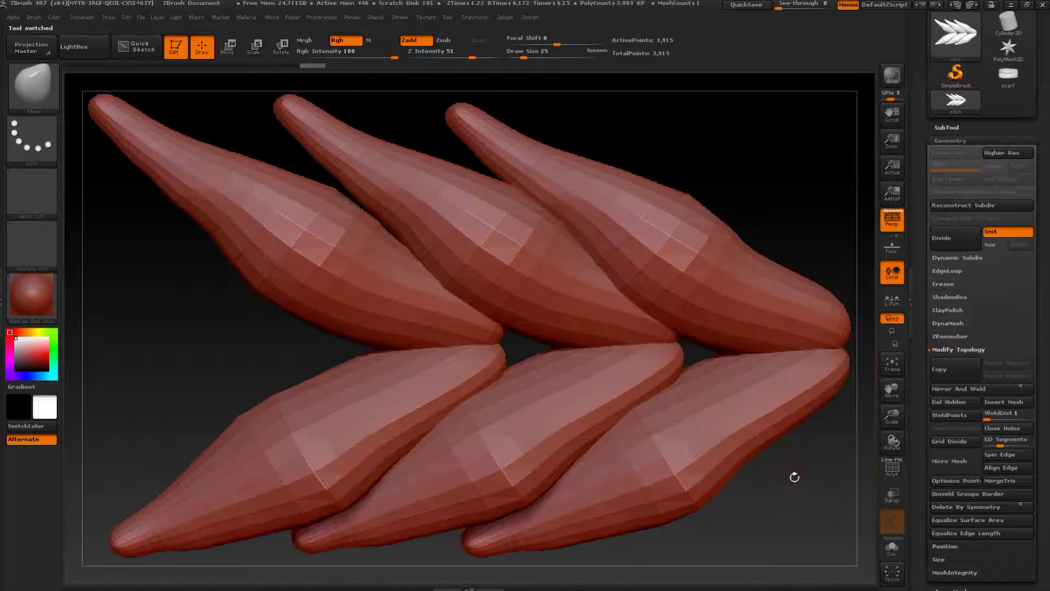
{"action": "left_click_drag", "start_coordinate": [794, 477], "coordinate": [780, 464]}
{"action": "key", "text": "w"}
{"action": "left_click_drag", "start_coordinate": [585, 227], "coordinate": [590, 462]}
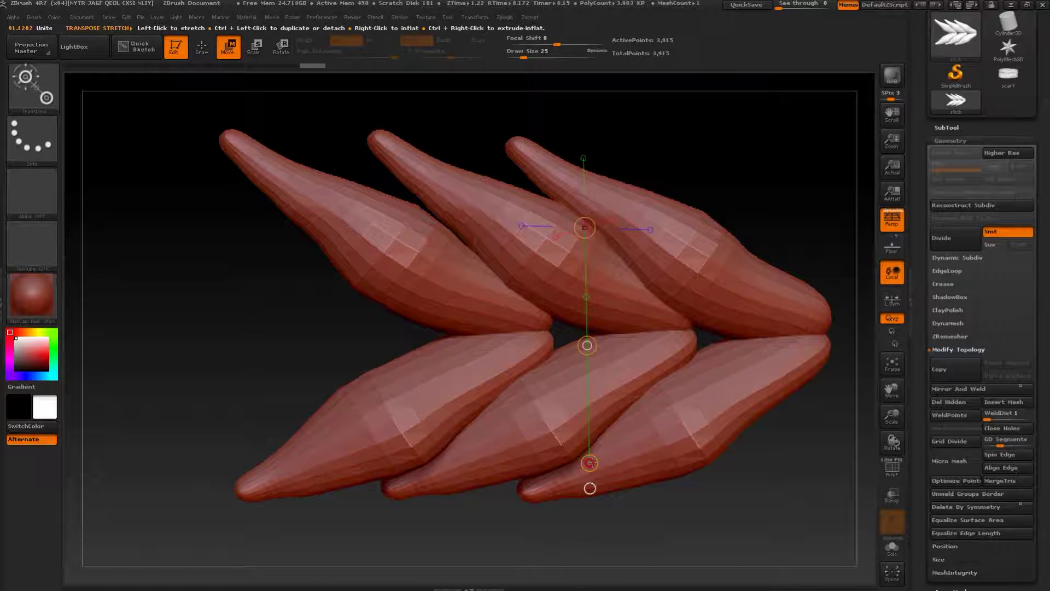
{"action": "left_click_drag", "start_coordinate": [590, 463], "coordinate": [592, 477]}
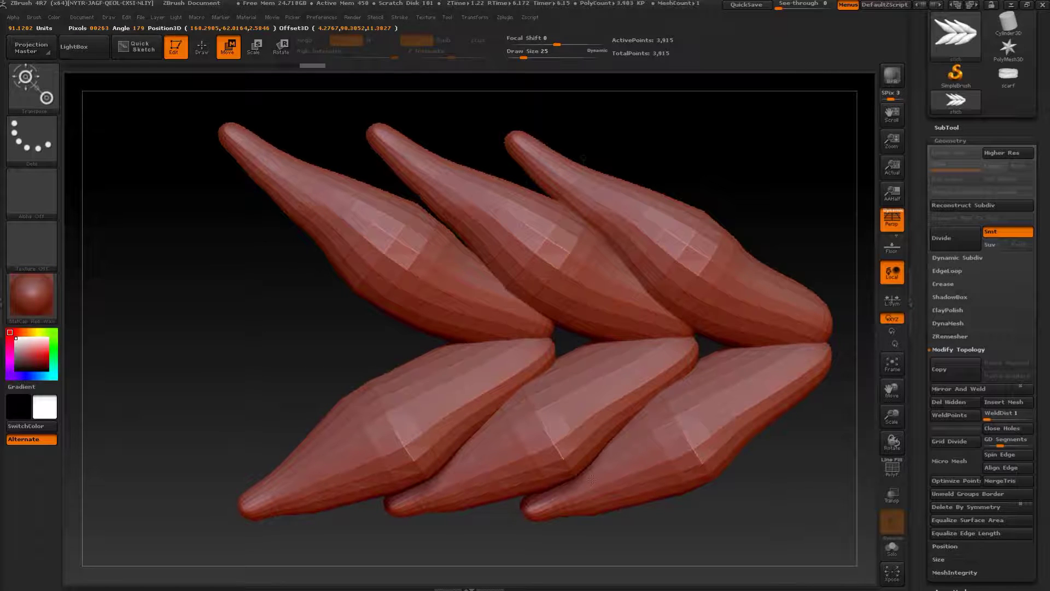
{"action": "key", "text": "q"}
Step: Return to the scarf, reassign the stretched stitch as its MicroMesh, and render it with BPR from an angled view
{"action": "left_click", "coordinate": [1008, 74]}
{"action": "key", "text": "f"}
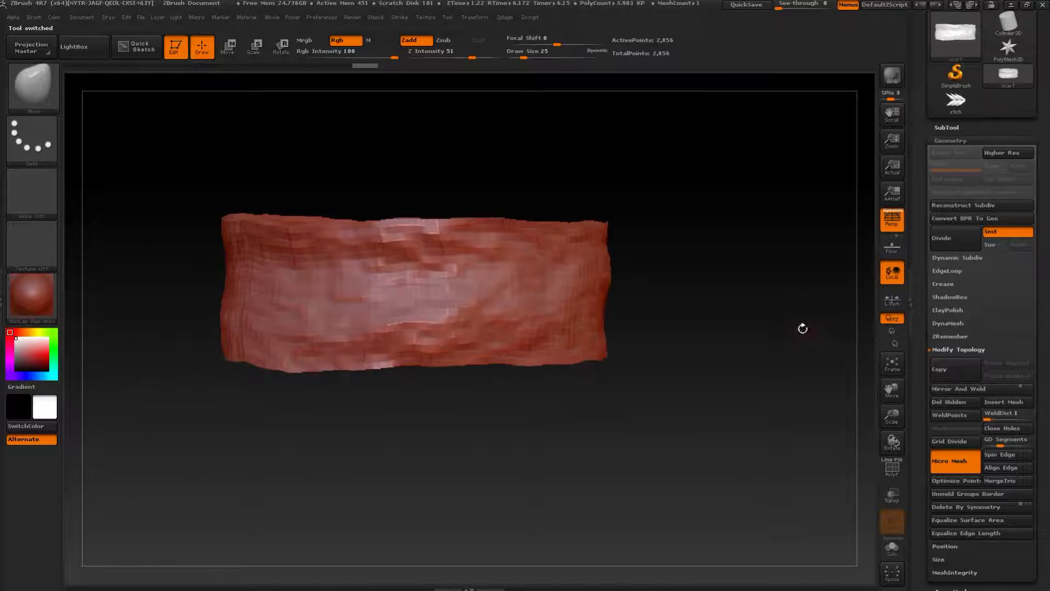
{"action": "left_click_drag", "start_coordinate": [802, 326], "coordinate": [851, 471]}
{"action": "left_click", "coordinate": [963, 463]}
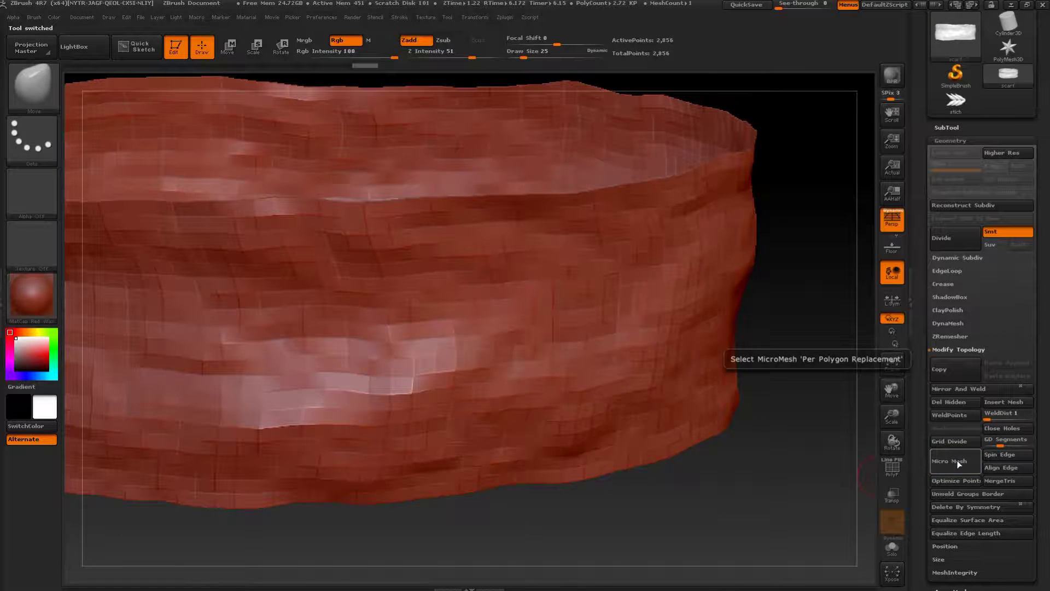
{"action": "left_click", "coordinate": [958, 463]}
{"action": "left_click", "coordinate": [468, 425]}
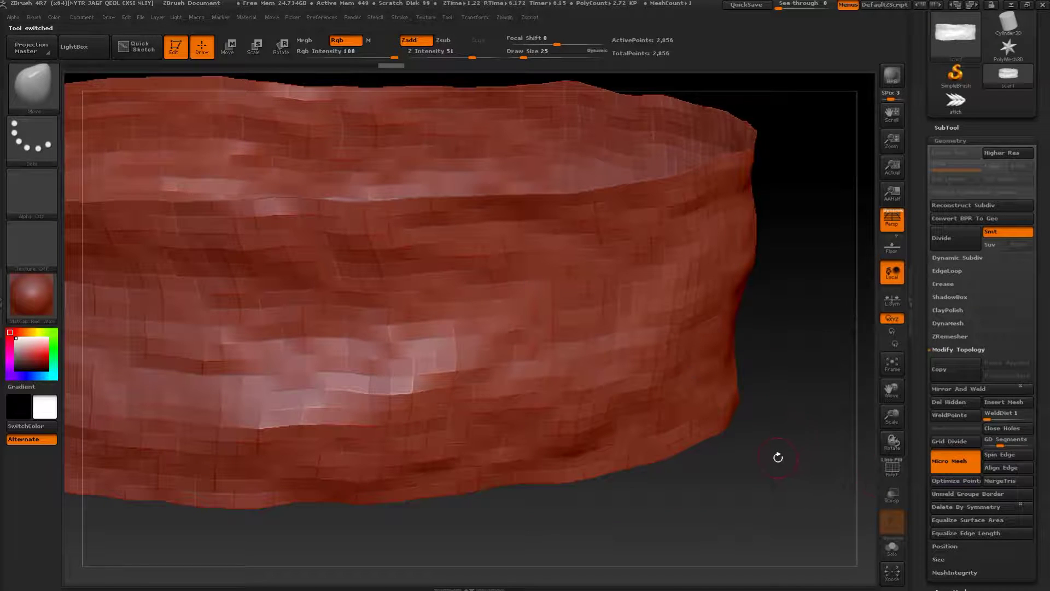
{"action": "left_click_drag", "start_coordinate": [778, 457], "coordinate": [859, 361]}
{"action": "key", "text": "shift+r"}
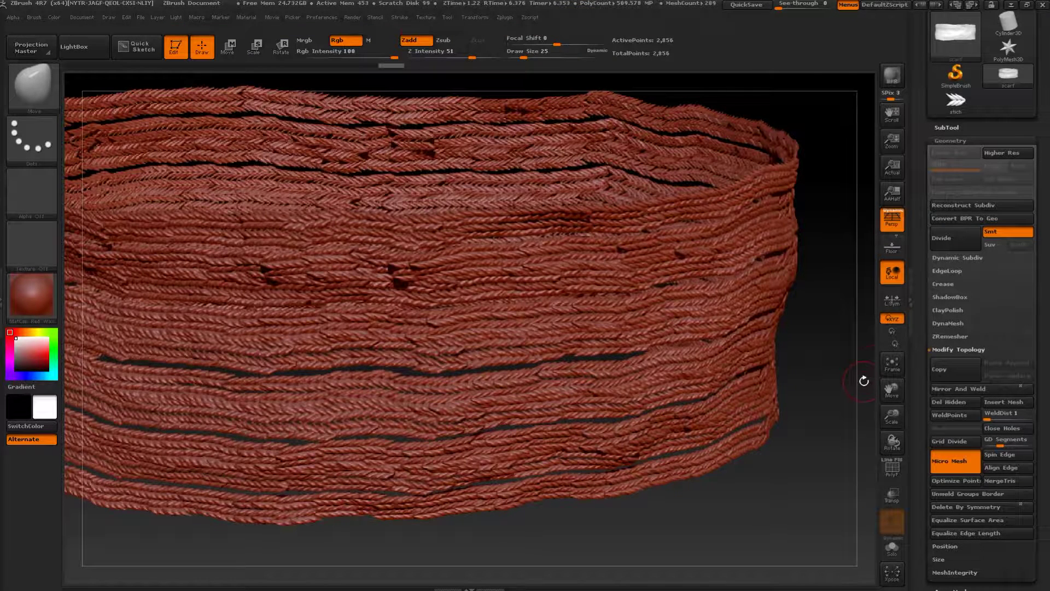
Step: Go back to the stitch mesh and stretch it further in height along a vertical transpose line
{"action": "left_click", "coordinate": [956, 100]}
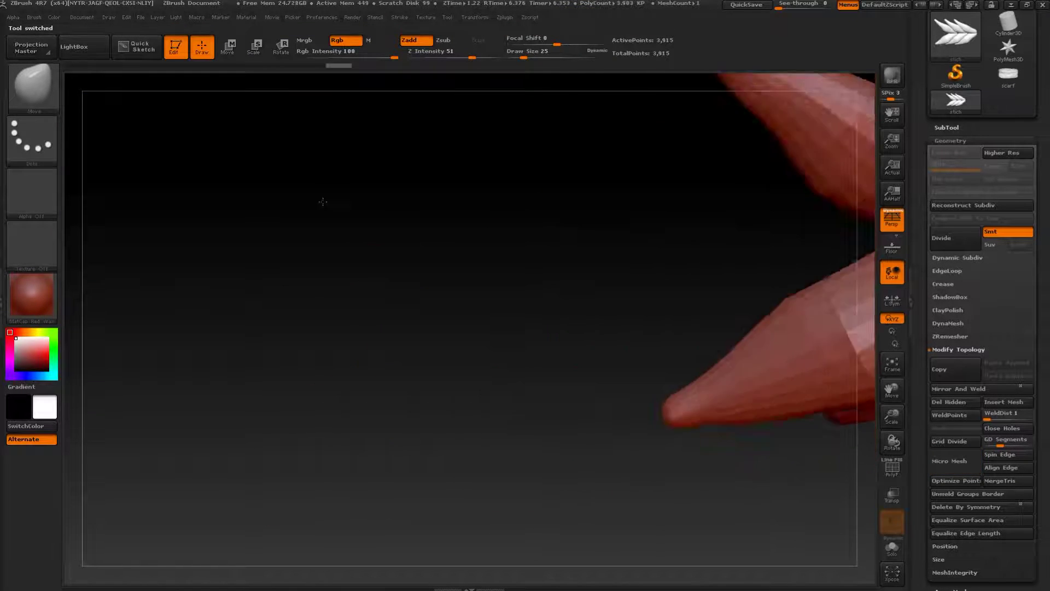
{"action": "key", "text": "f"}
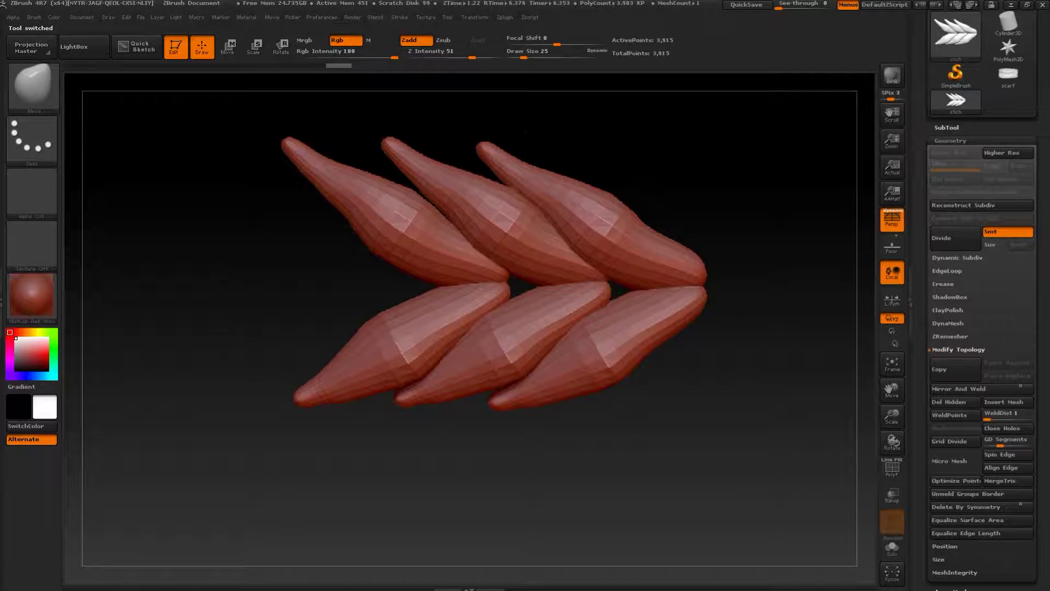
{"action": "key", "text": "w"}
{"action": "mouse_move", "coordinate": [543, 129]}
{"action": "left_mouse_down"}
{"action": "mouse_move", "coordinate": [529, 422]}
{"action": "mouse_move", "coordinate": [536, 412]}
{"action": "left_mouse_up"}
{"action": "key", "text": "q"}
Step: Apply the restretched stitch to the scarf as its MicroMesh and render a close-up with BPR
{"action": "left_click", "coordinate": [1008, 74]}
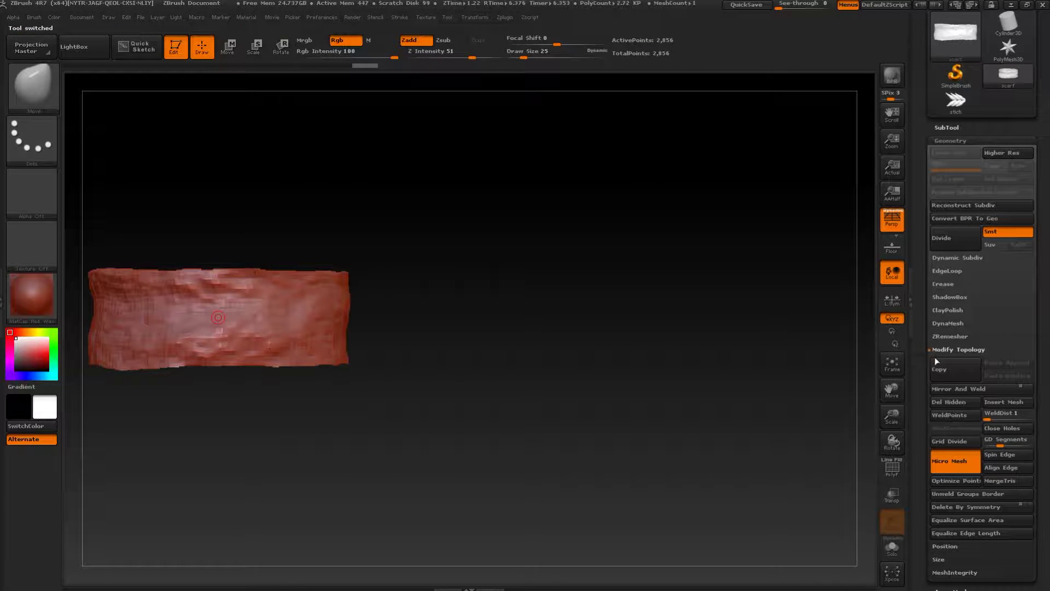
{"action": "left_click", "coordinate": [955, 467]}
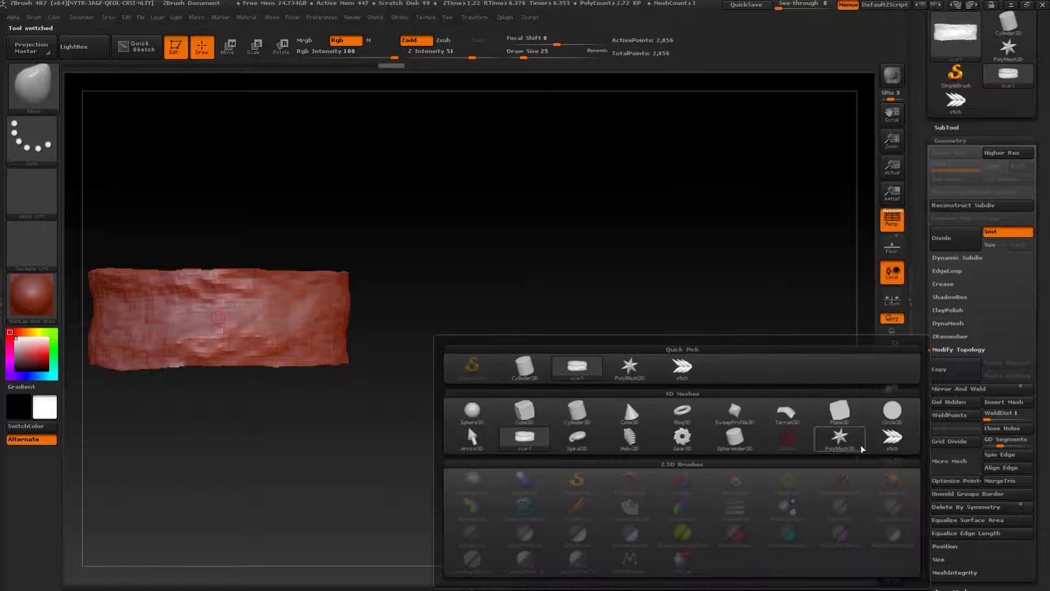
{"action": "left_click", "coordinate": [683, 368]}
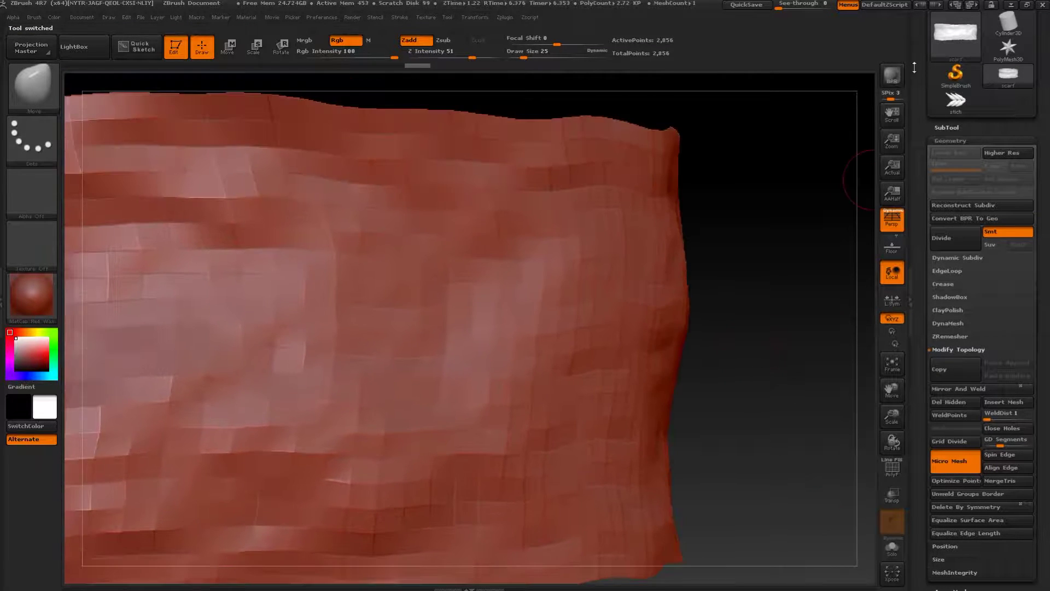
{"action": "left_click", "coordinate": [892, 77]}
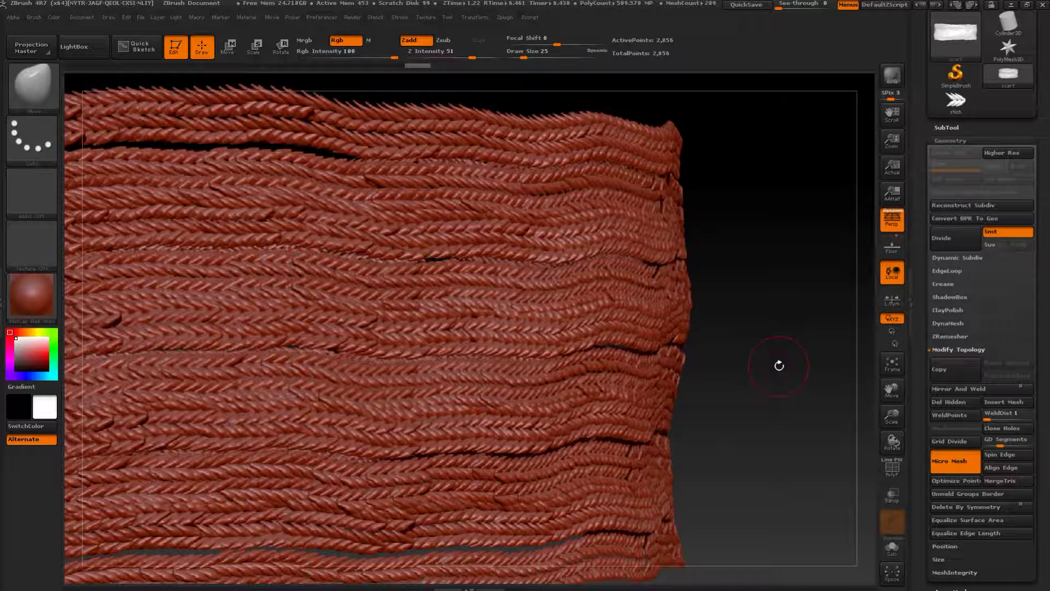
Step: Render the scarf with BPR again from farther away to examine the gaps between the stitch rows
{"action": "left_click_drag", "start_coordinate": [793, 428], "coordinate": [874, 288]}
{"action": "left_click_drag", "start_coordinate": [780, 296], "coordinate": [861, 251]}
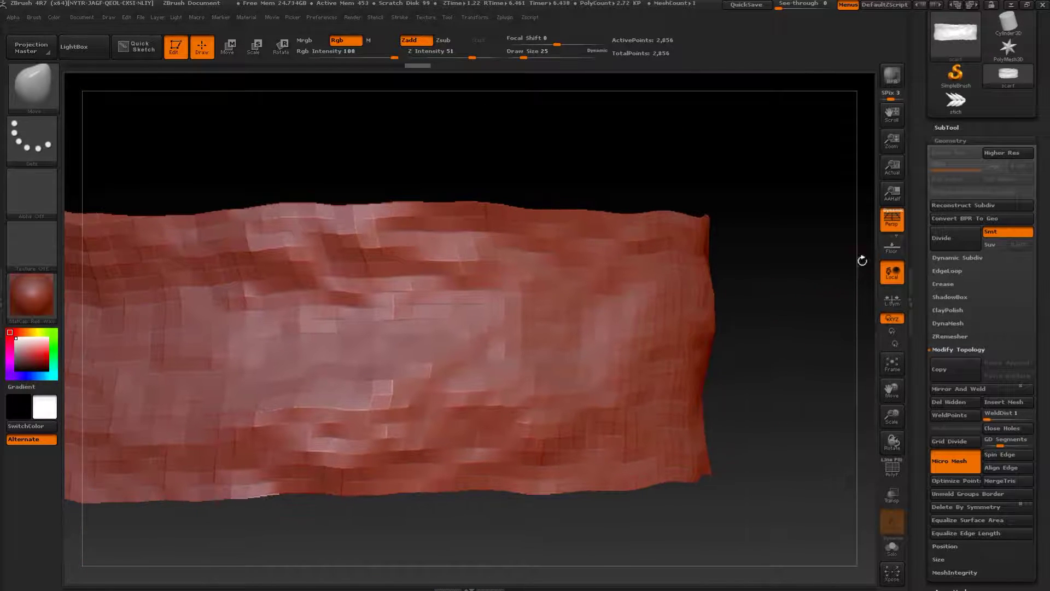
{"action": "left_click", "coordinate": [894, 82]}
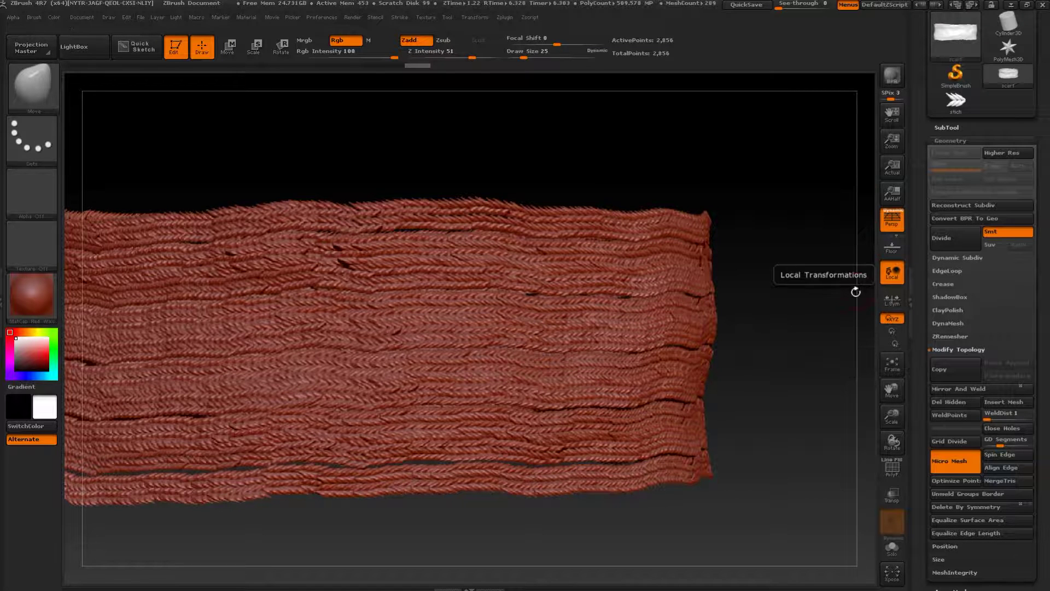
Step: Try a denser knit by dividing the scarf mesh once and rendering its MicroMesh stitches with BPR
{"action": "left_click", "coordinate": [832, 303]}
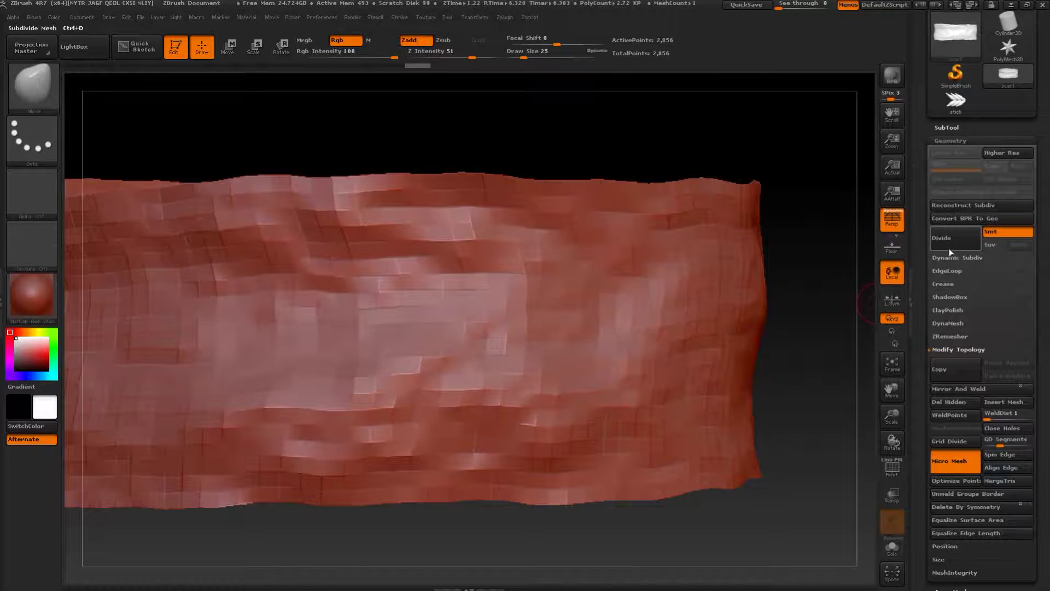
{"action": "left_click", "coordinate": [887, 467]}
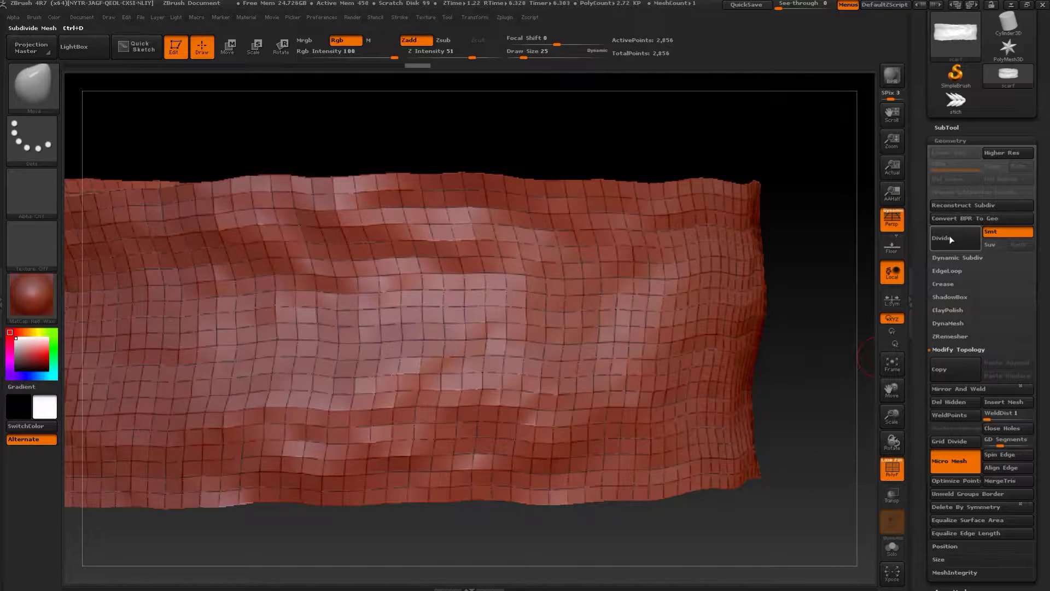
{"action": "left_click", "coordinate": [943, 238]}
{"action": "left_click", "coordinate": [892, 469]}
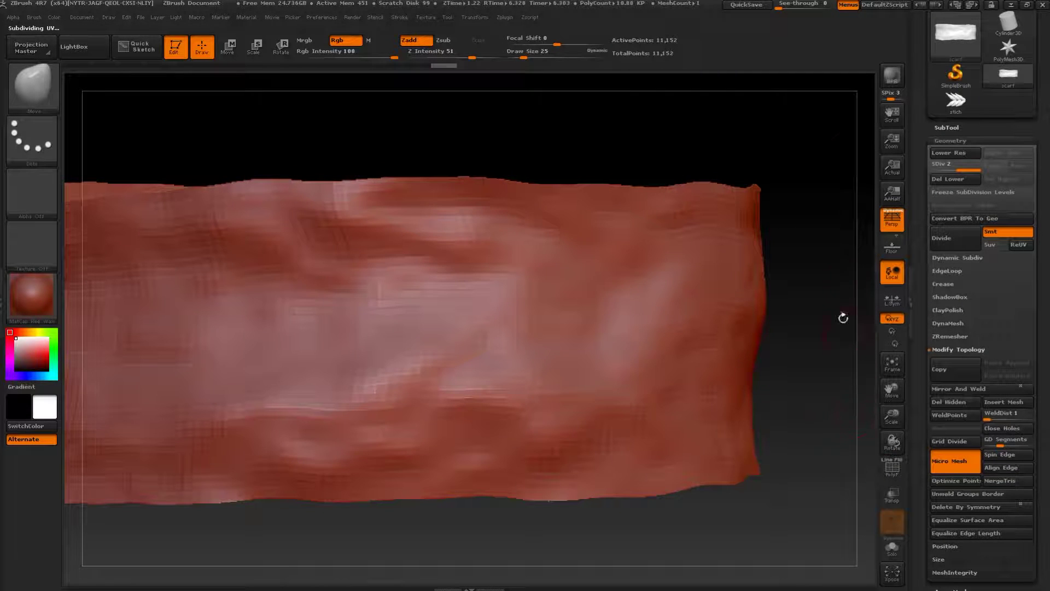
{"action": "left_click", "coordinate": [892, 81]}
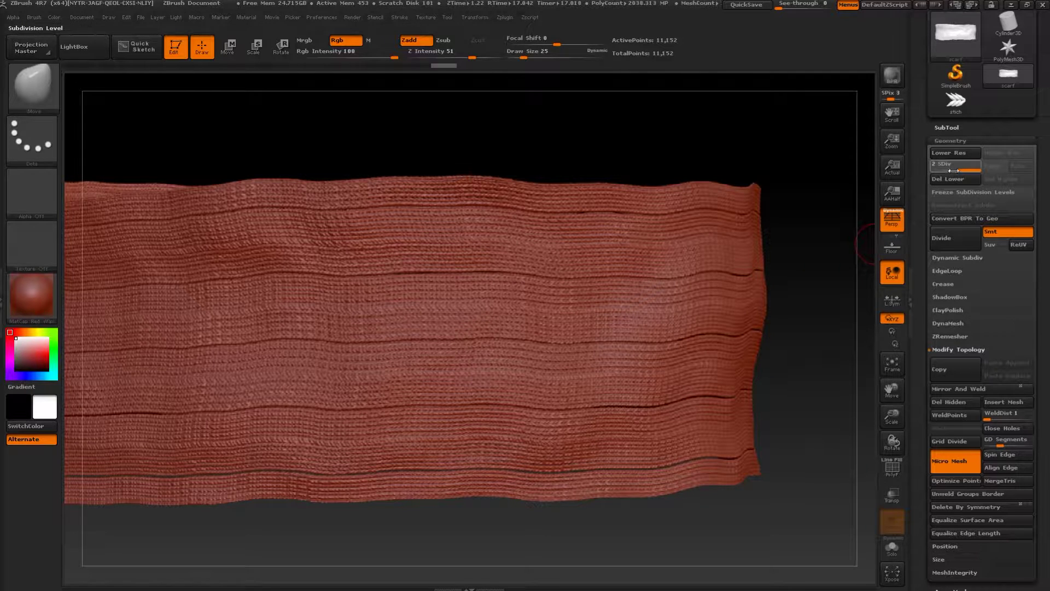
Step: Render the scarf at subdivision level 1 with BPR and convert the rendered stitches to real geometry
{"action": "key", "text": "shift+d"}
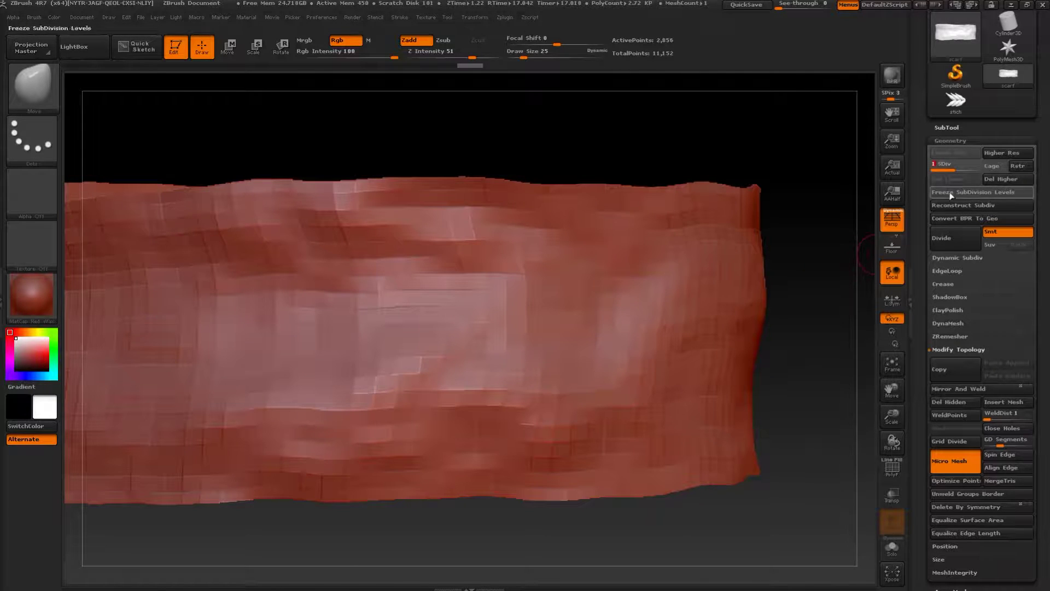
{"action": "left_click", "coordinate": [892, 76]}
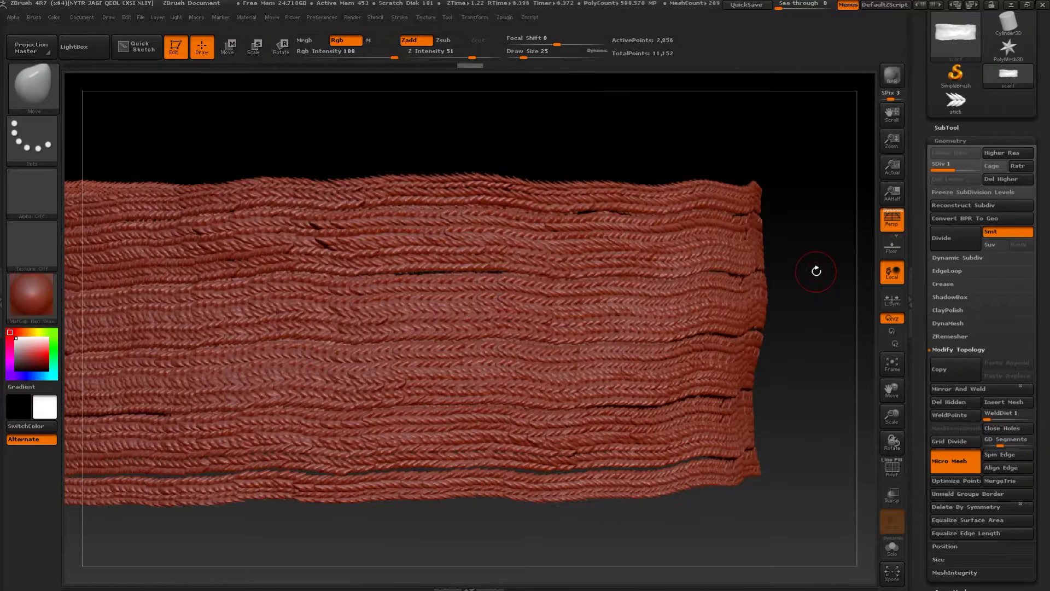
{"action": "left_click", "coordinate": [952, 219]}
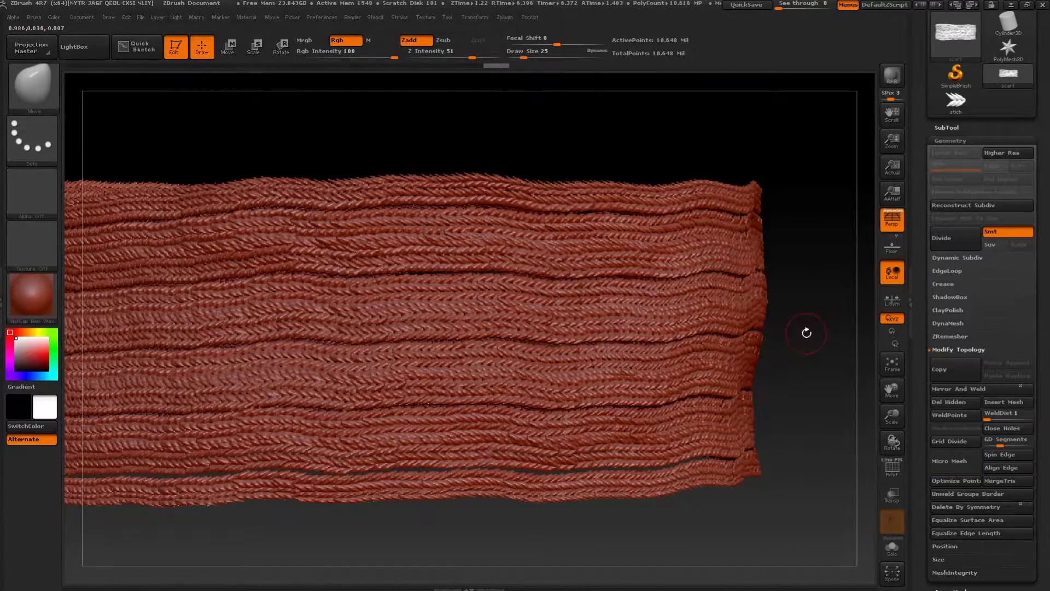
Step: Examine the converted knit scarf from several angles and check its stitch wireframe up close with the polyframe display
{"action": "left_click_drag", "start_coordinate": [806, 330], "coordinate": [654, 484]}
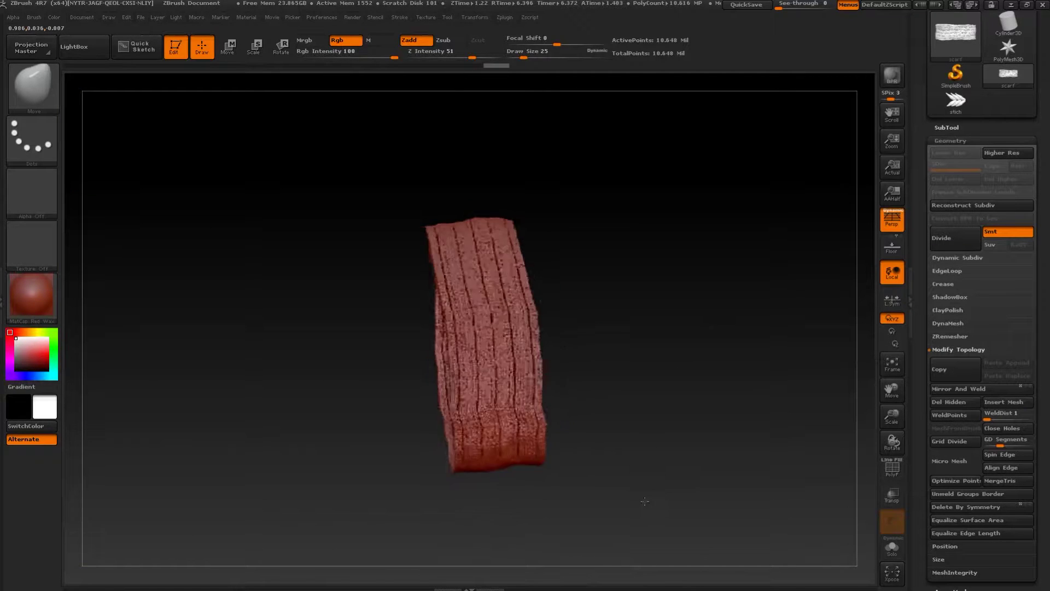
{"action": "mouse_move", "coordinate": [645, 501]}
{"action": "left_mouse_down"}
{"action": "mouse_move", "coordinate": [712, 325]}
{"action": "mouse_move", "coordinate": [703, 371]}
{"action": "mouse_move", "coordinate": [715, 211]}
{"action": "mouse_move", "coordinate": [760, 354]}
{"action": "mouse_move", "coordinate": [845, 256]}
{"action": "left_mouse_up"}
{"action": "left_click", "coordinate": [892, 474]}
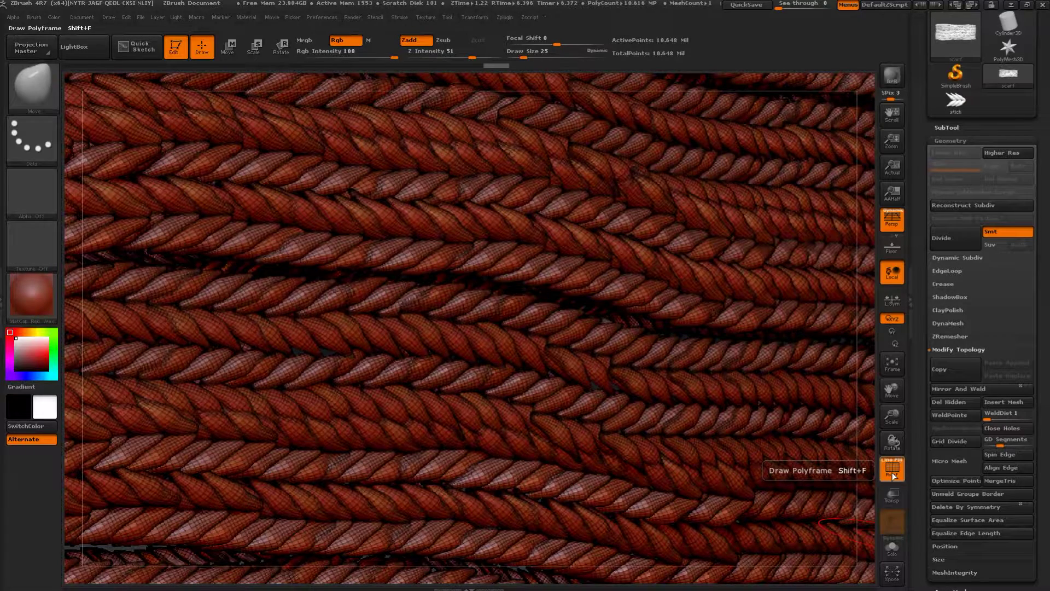
{"action": "left_click", "coordinate": [893, 471]}
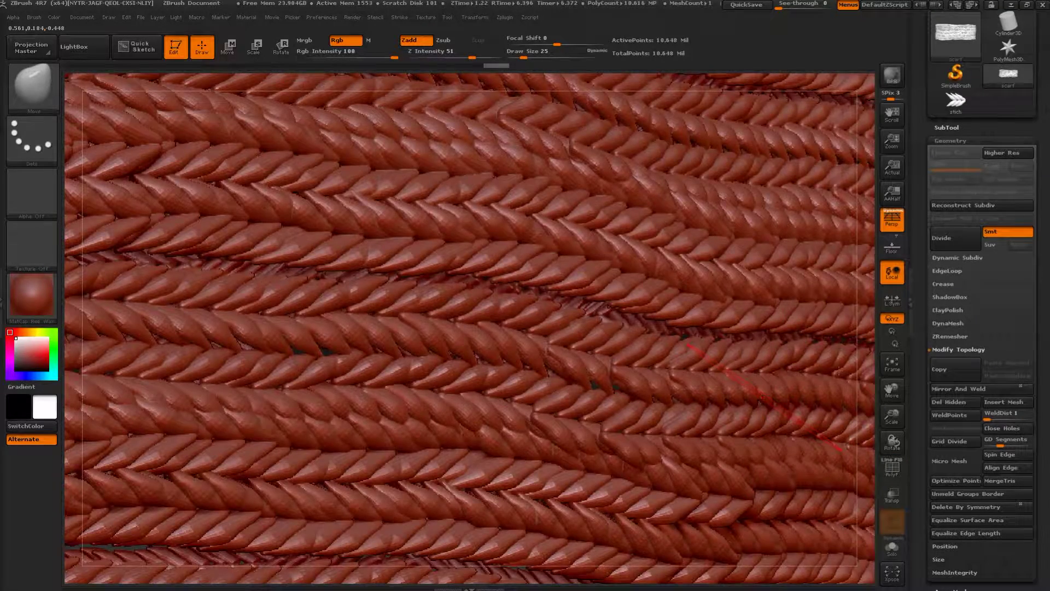
{"action": "key", "text": "f"}
{"action": "left_click_drag", "start_coordinate": [810, 503], "coordinate": [806, 455]}
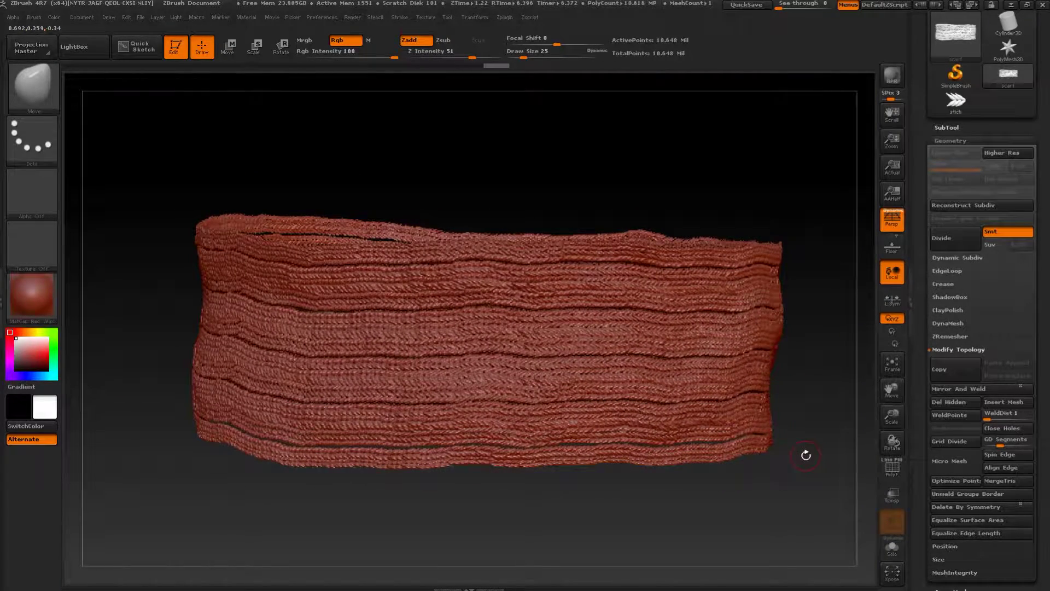